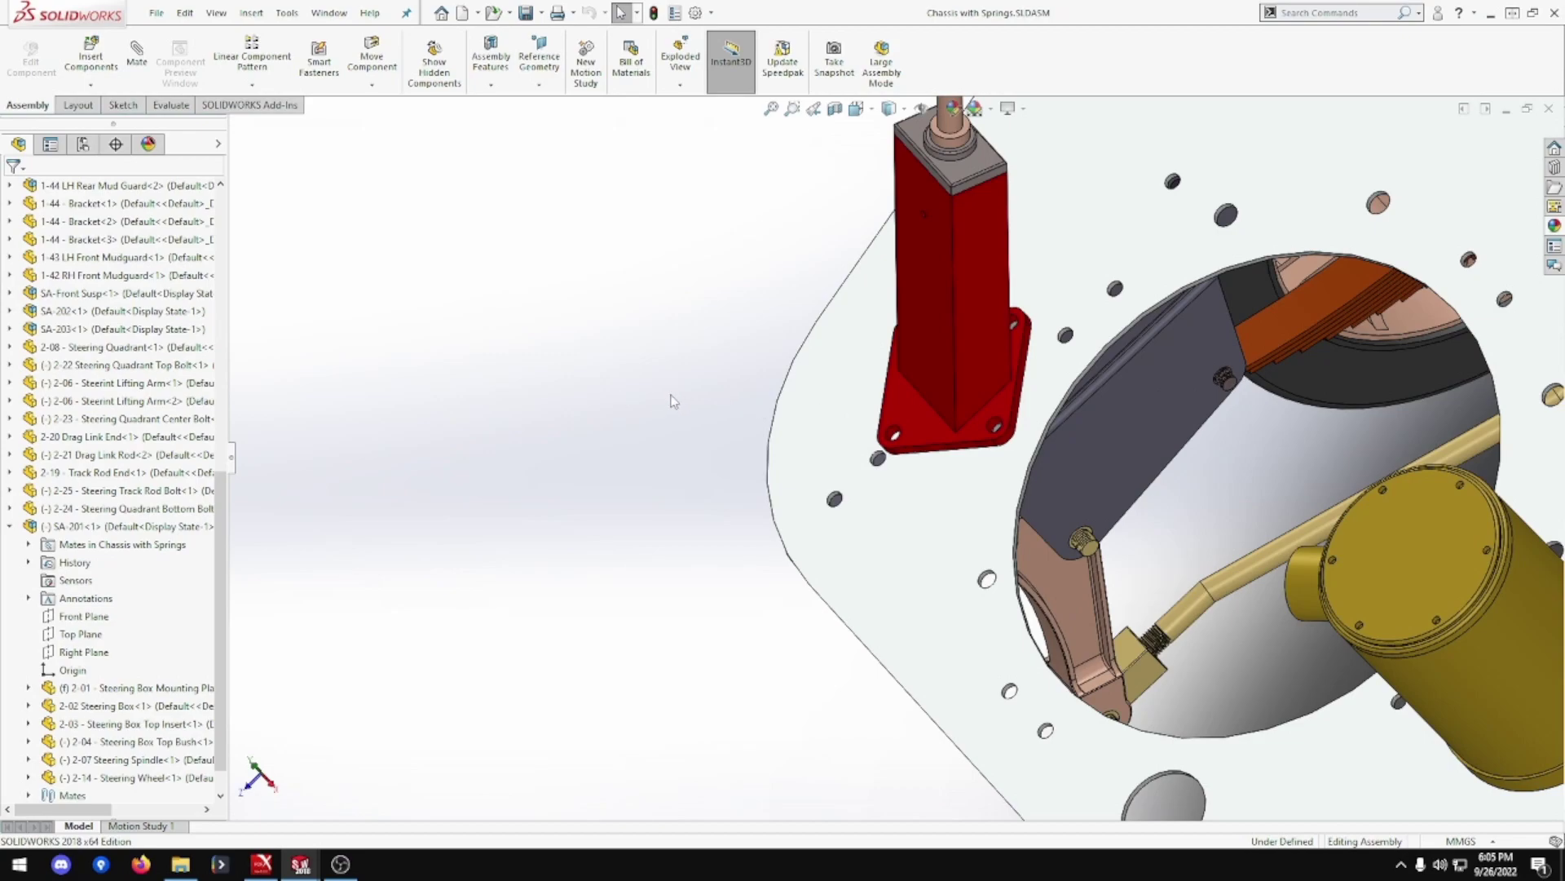
- Show the Open Documents switcher listing the three documents over the chassis assembly
key(ctrl+Tab)
- Switch to the 2-01 Steering Box Mounting Plate part and bring up Sketch1's options
key(ctrl+Tab)
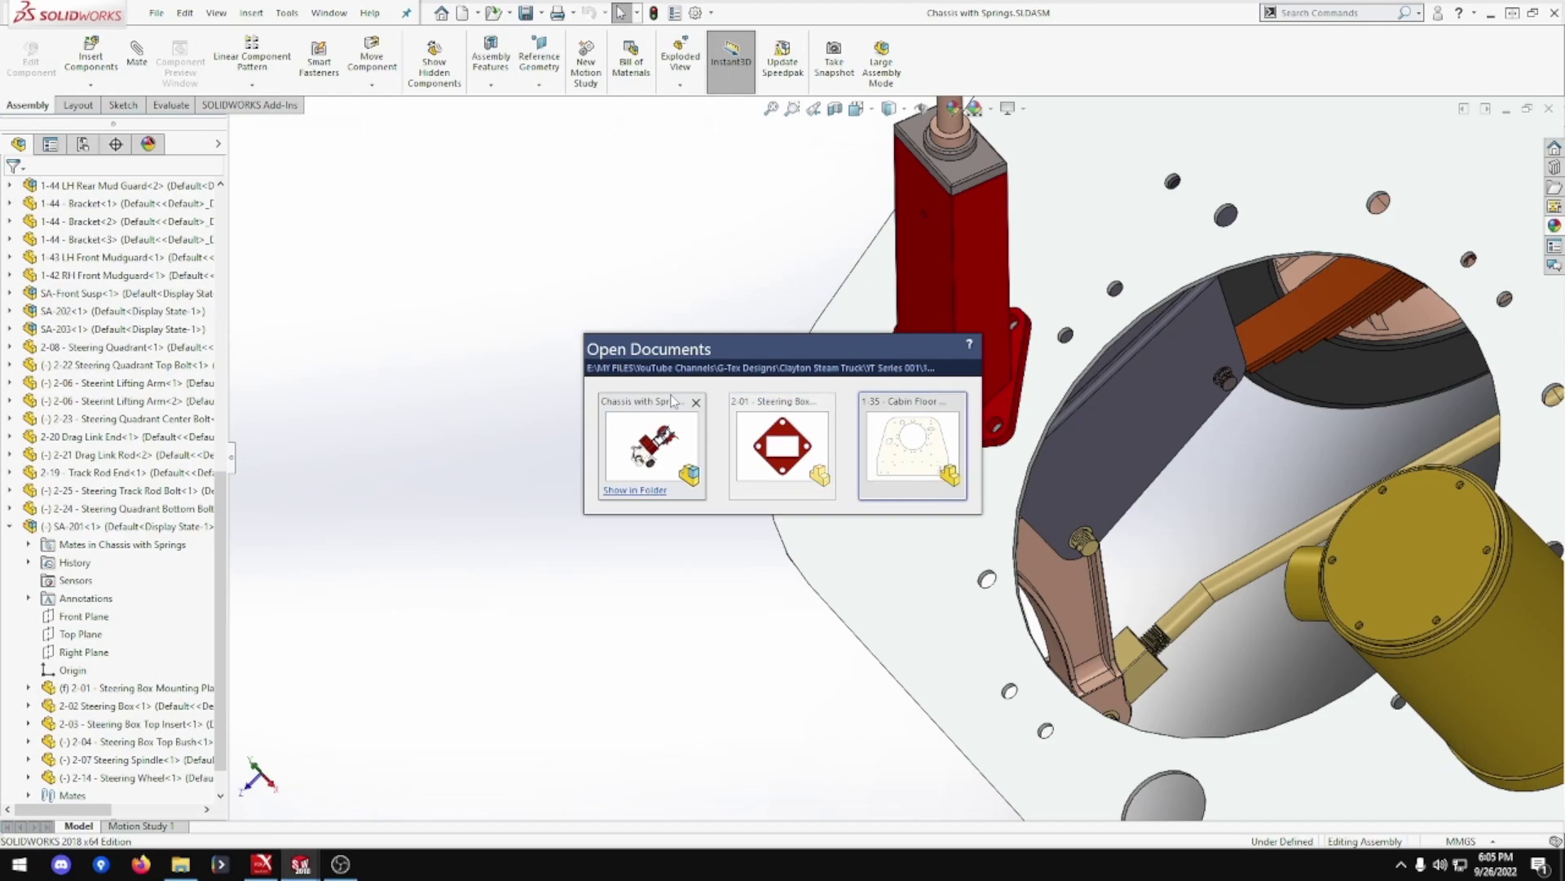
key(ctrl+Tab)
key(ctrl+Tab)
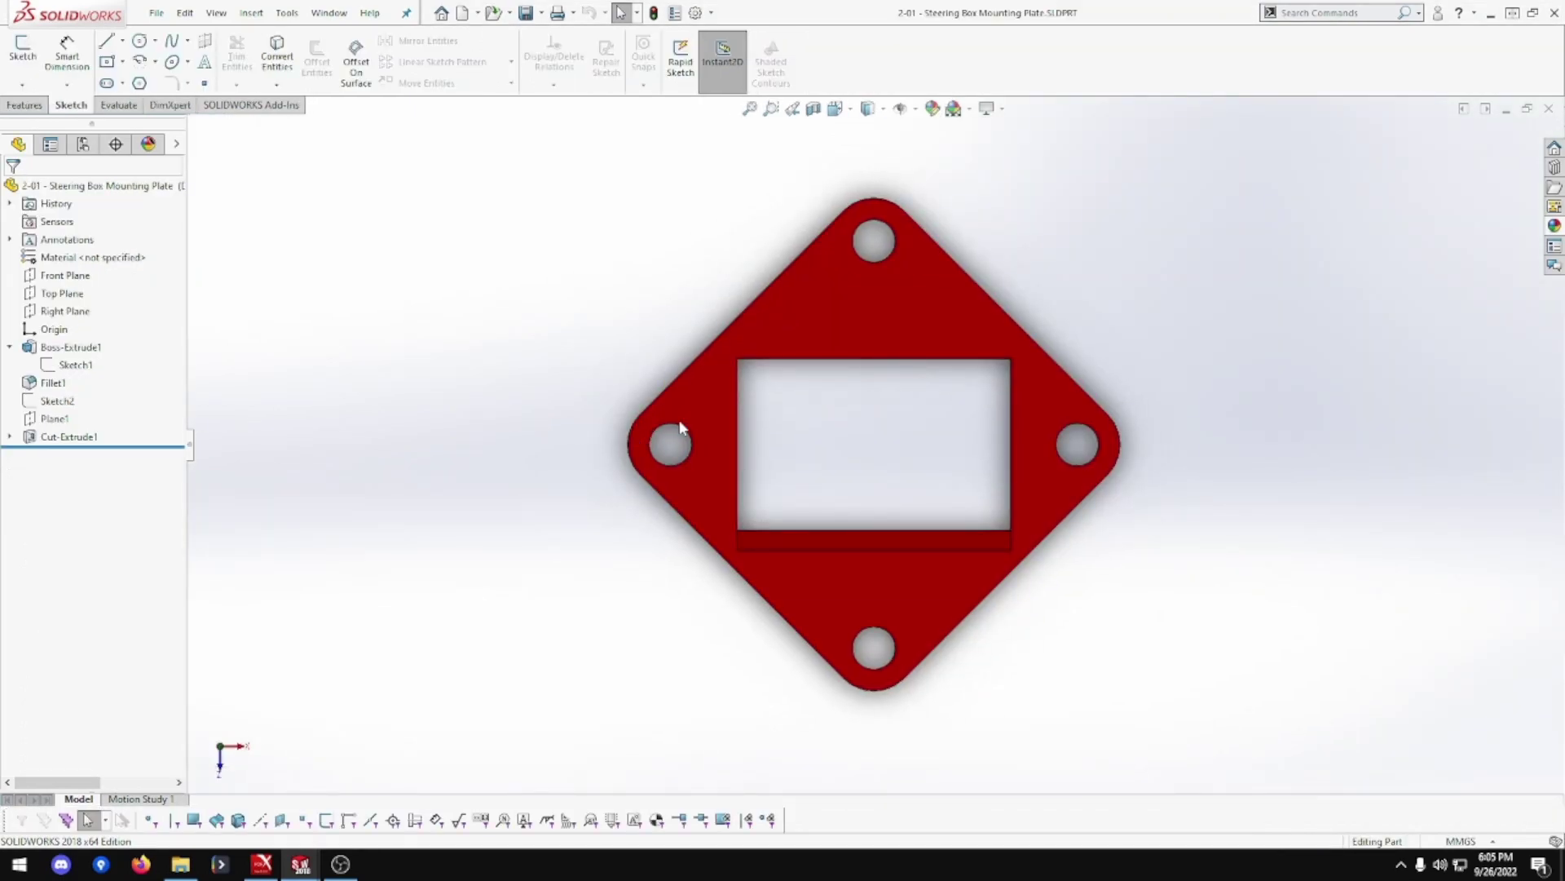
click(76, 366)
right_click(76, 366)
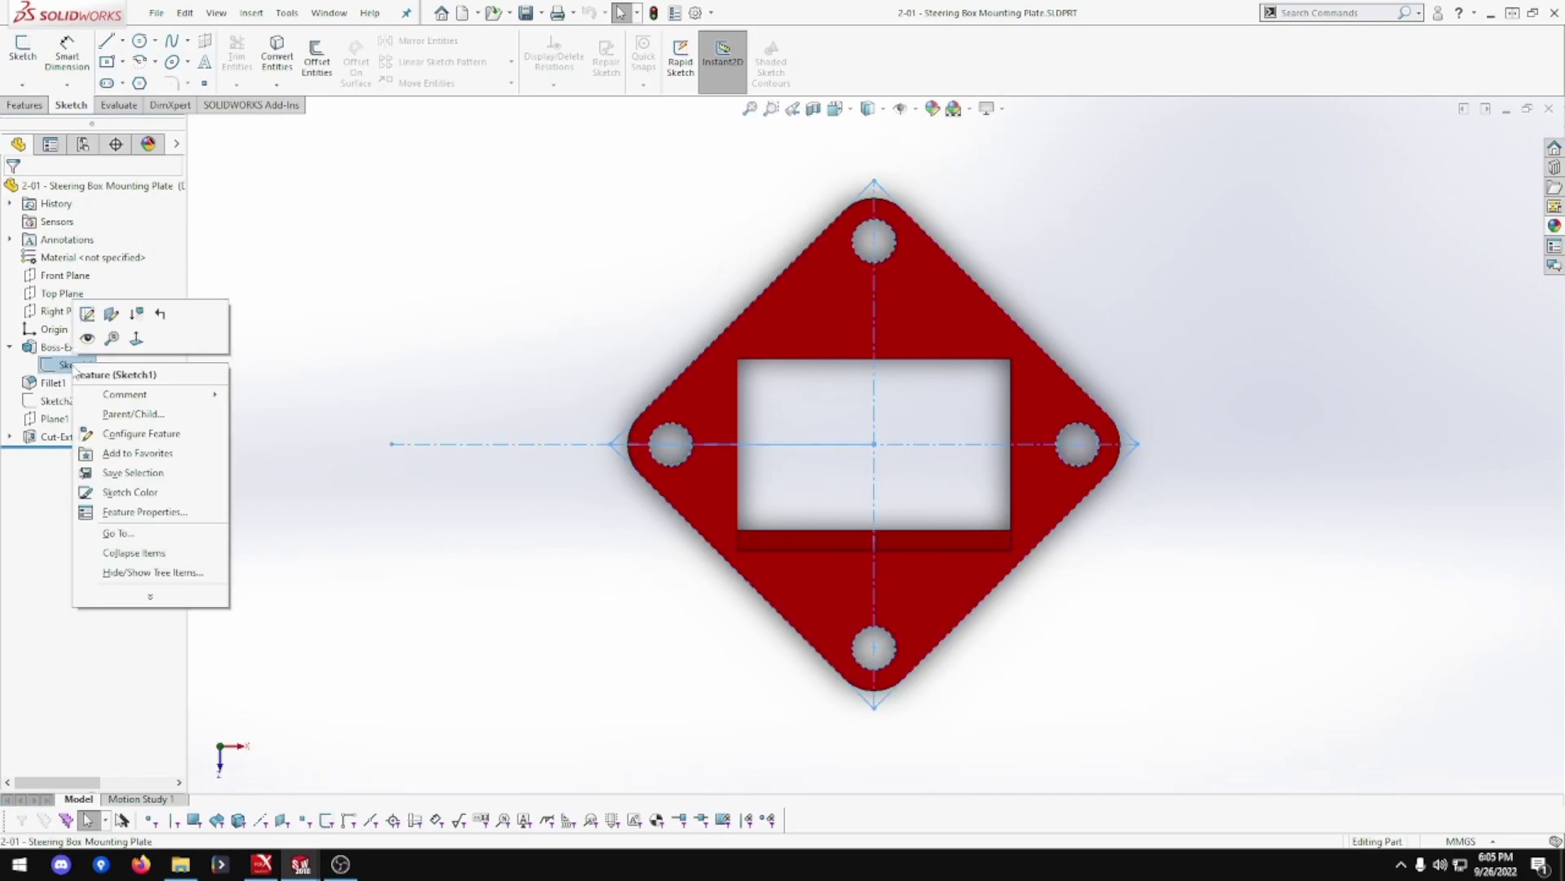
- Edit Sketch1, delete one 8.00 hole-position dimension and move the bottom hole's diameter dimension lower
click(87, 315)
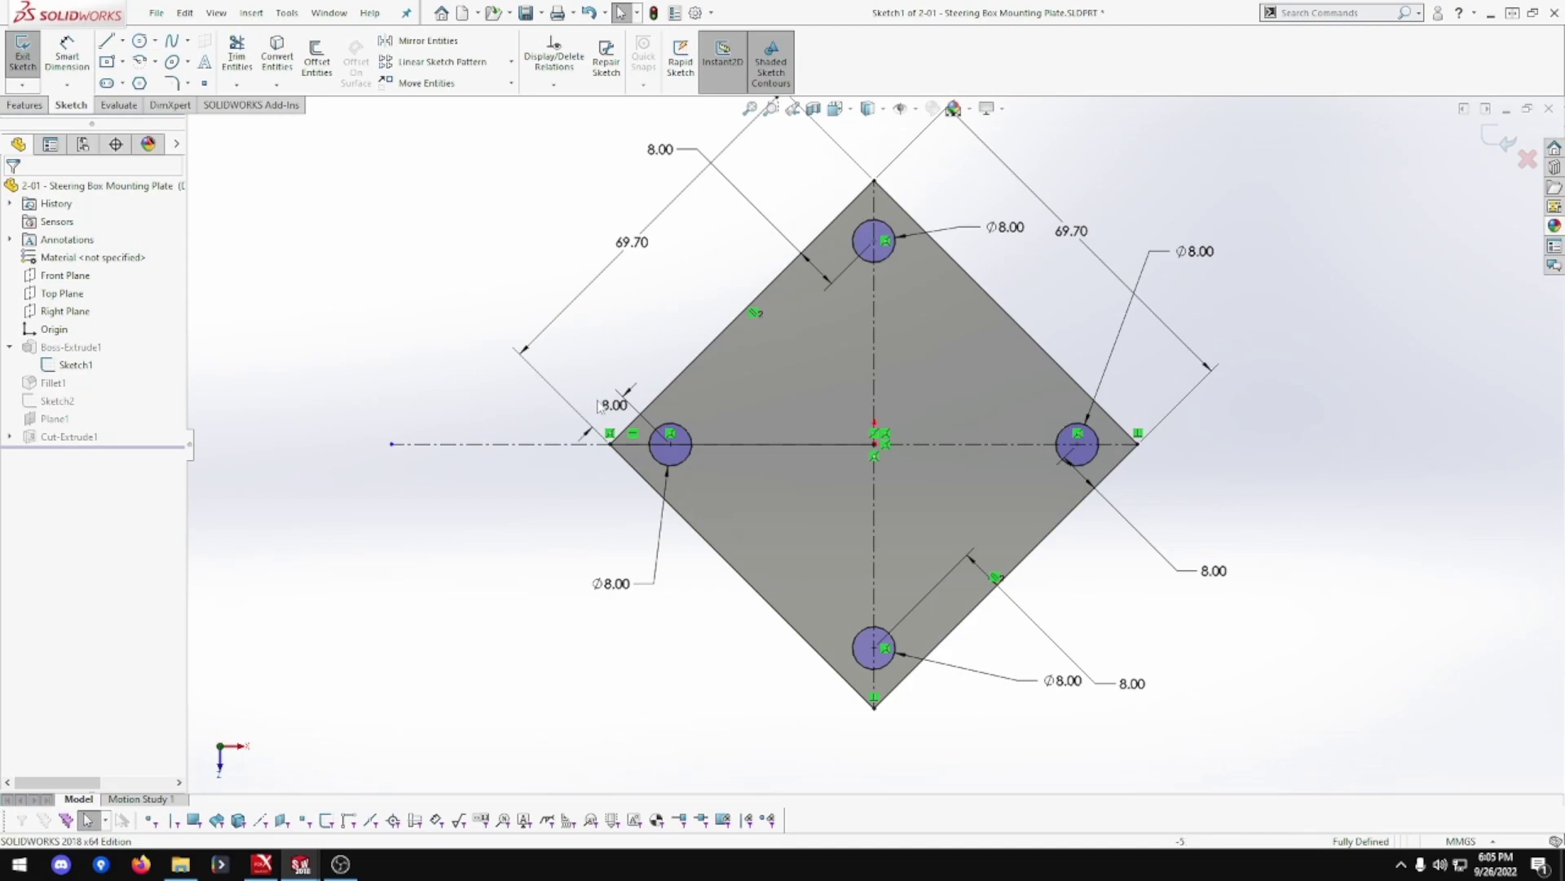
click(623, 393)
key(Delete)
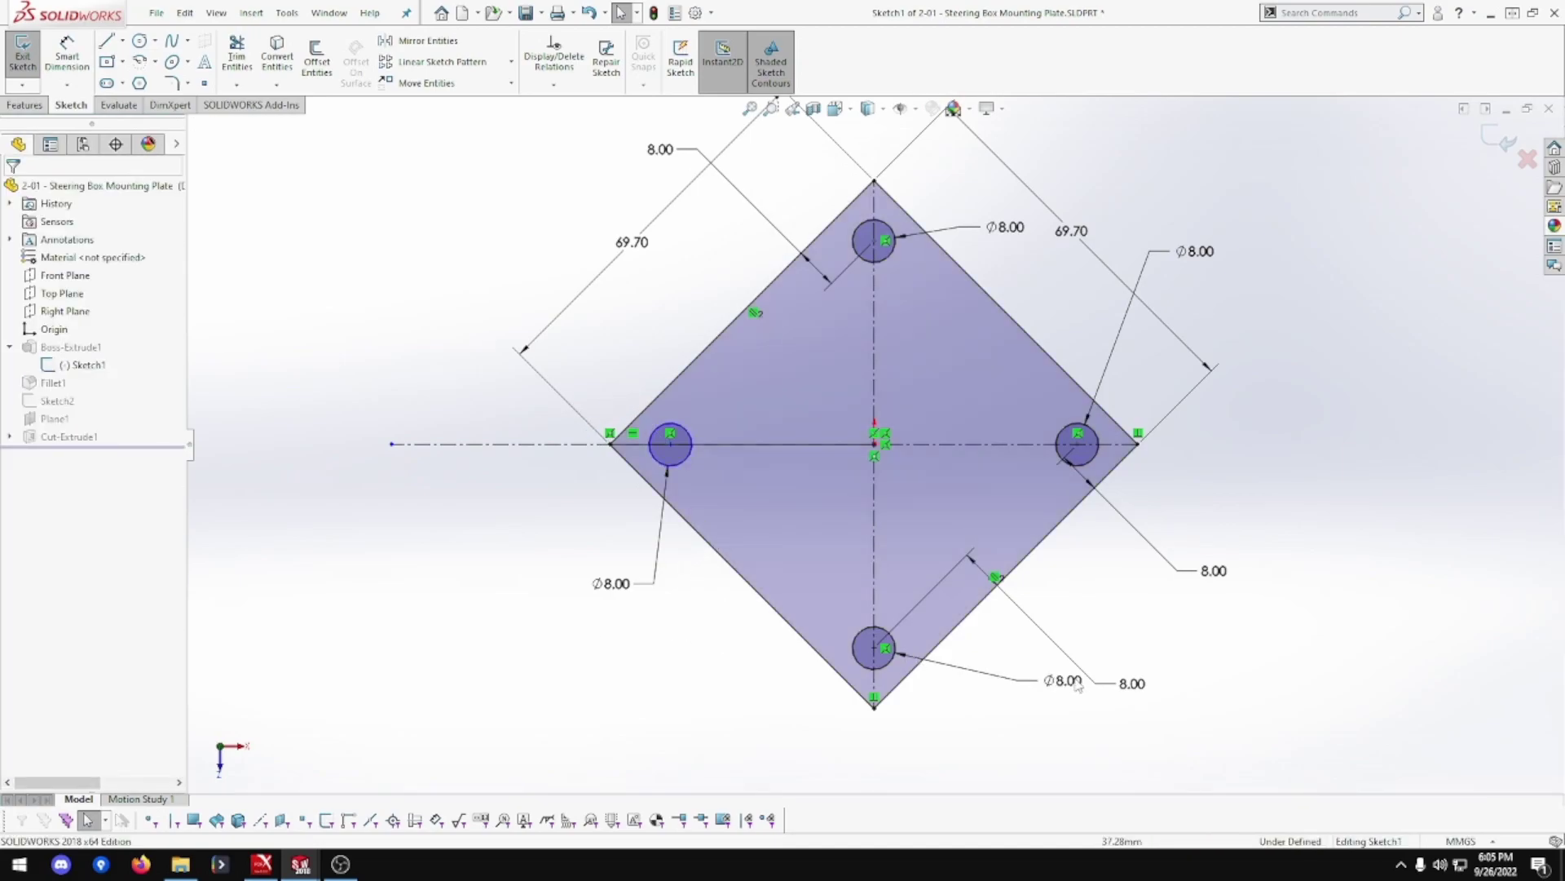
drag(1053, 681, 945, 742)
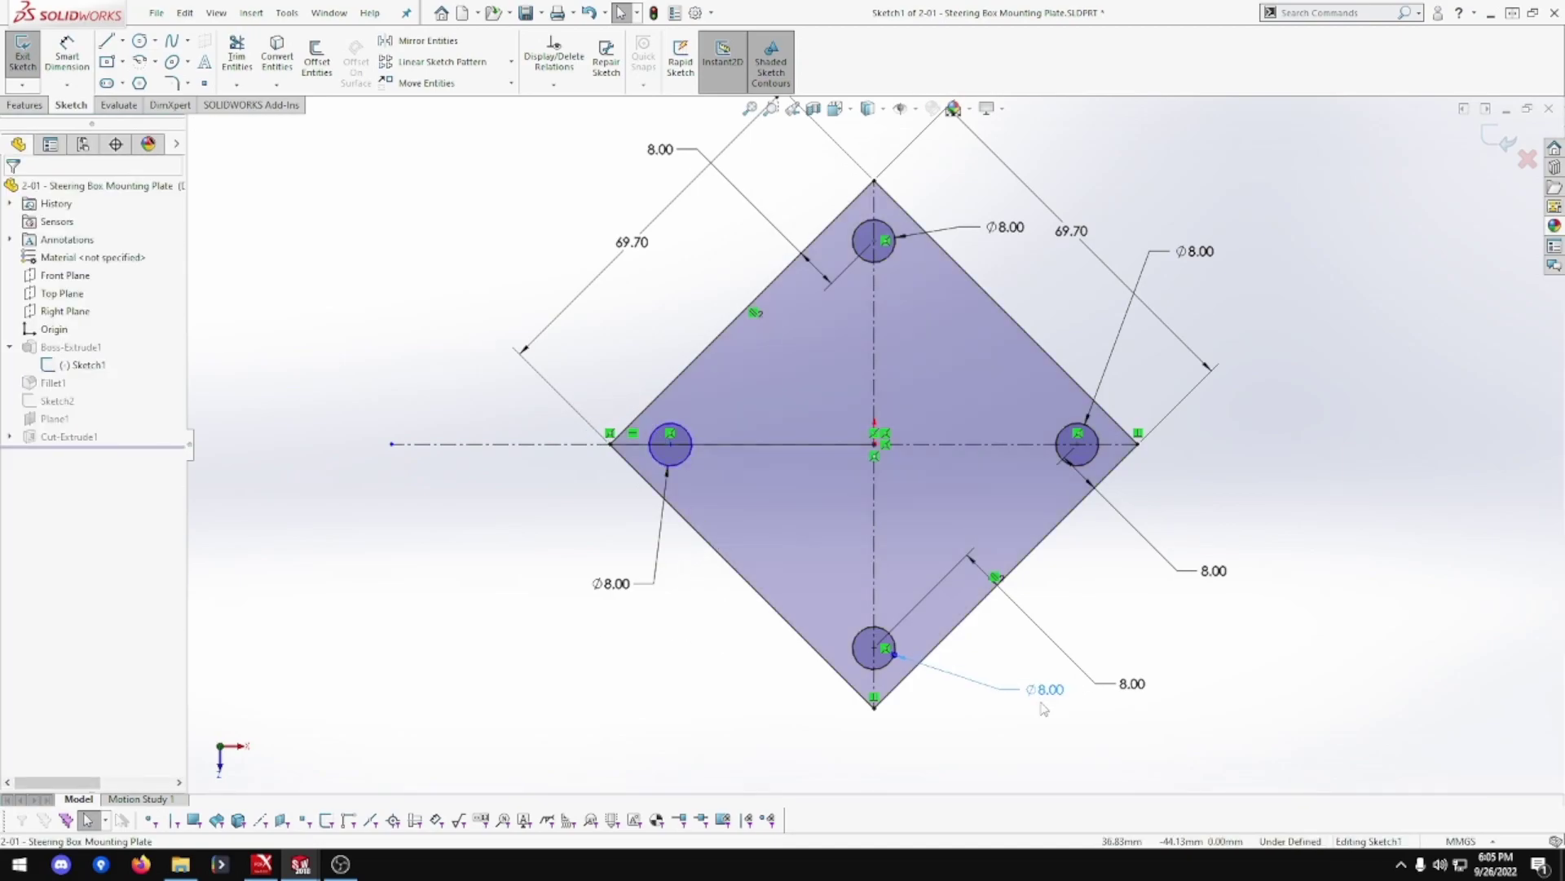
- Delete the lower, right-side and top-left 8.00 hole-position dimensions
double_click(1127, 684)
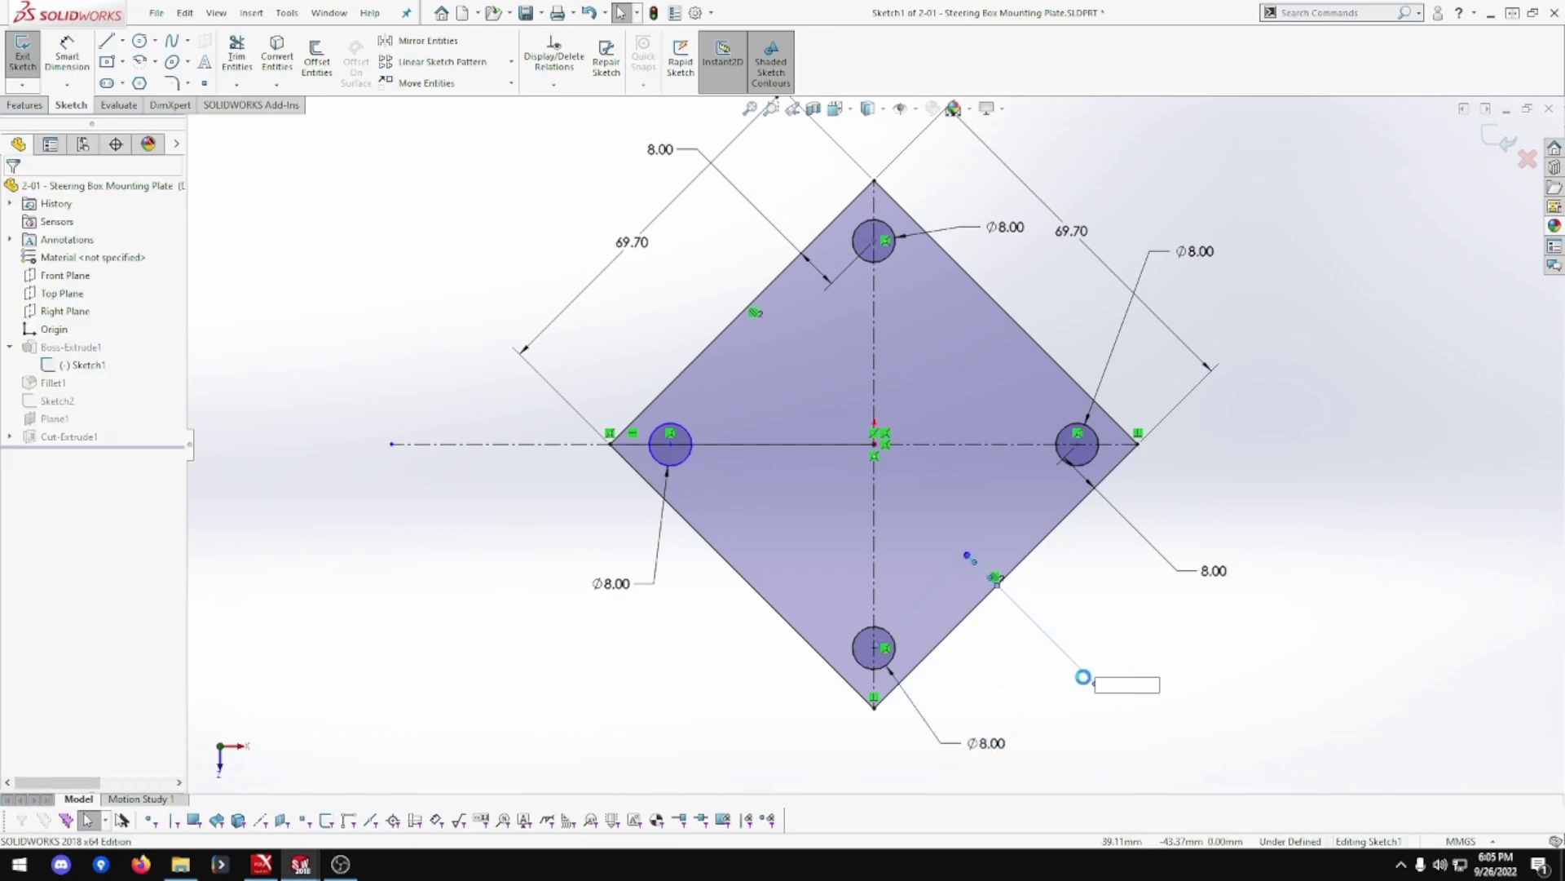
key(Return)
key(Return)
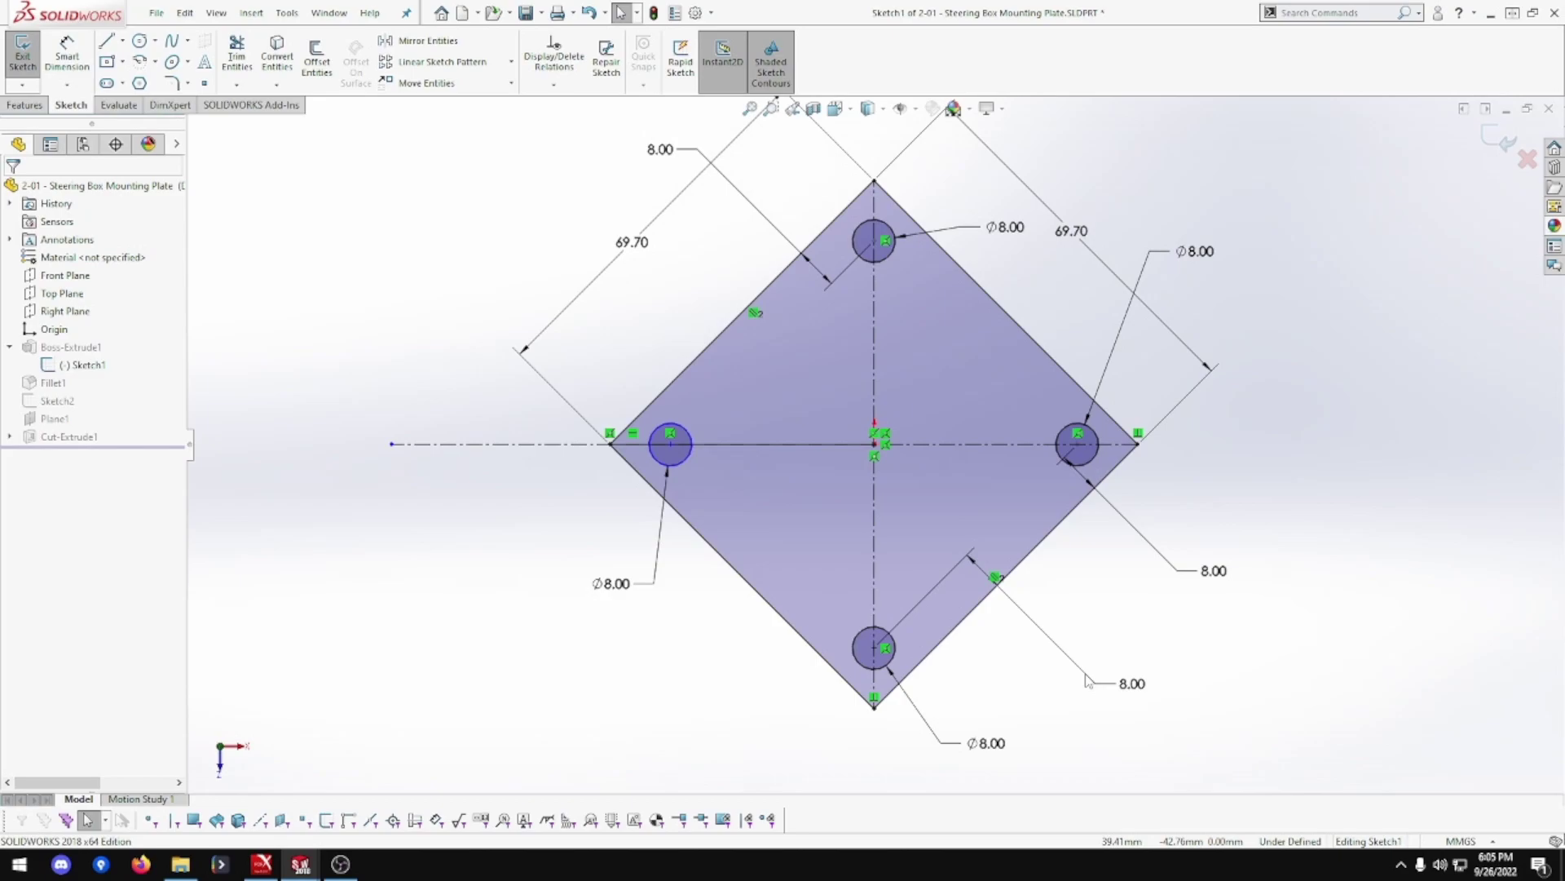
key(Delete)
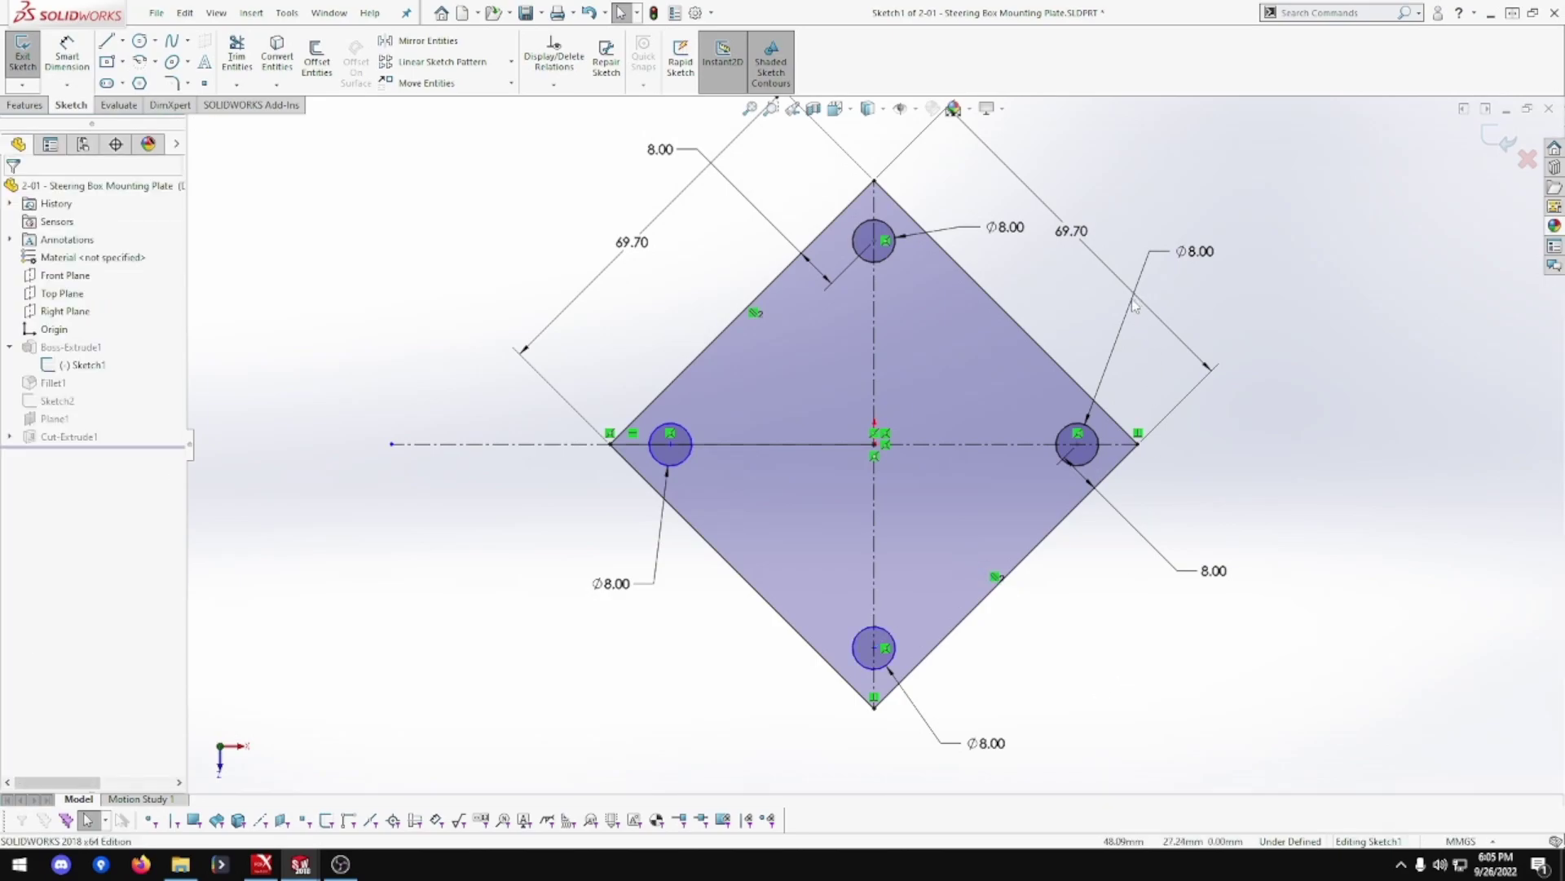
click(1088, 481)
key(Delete)
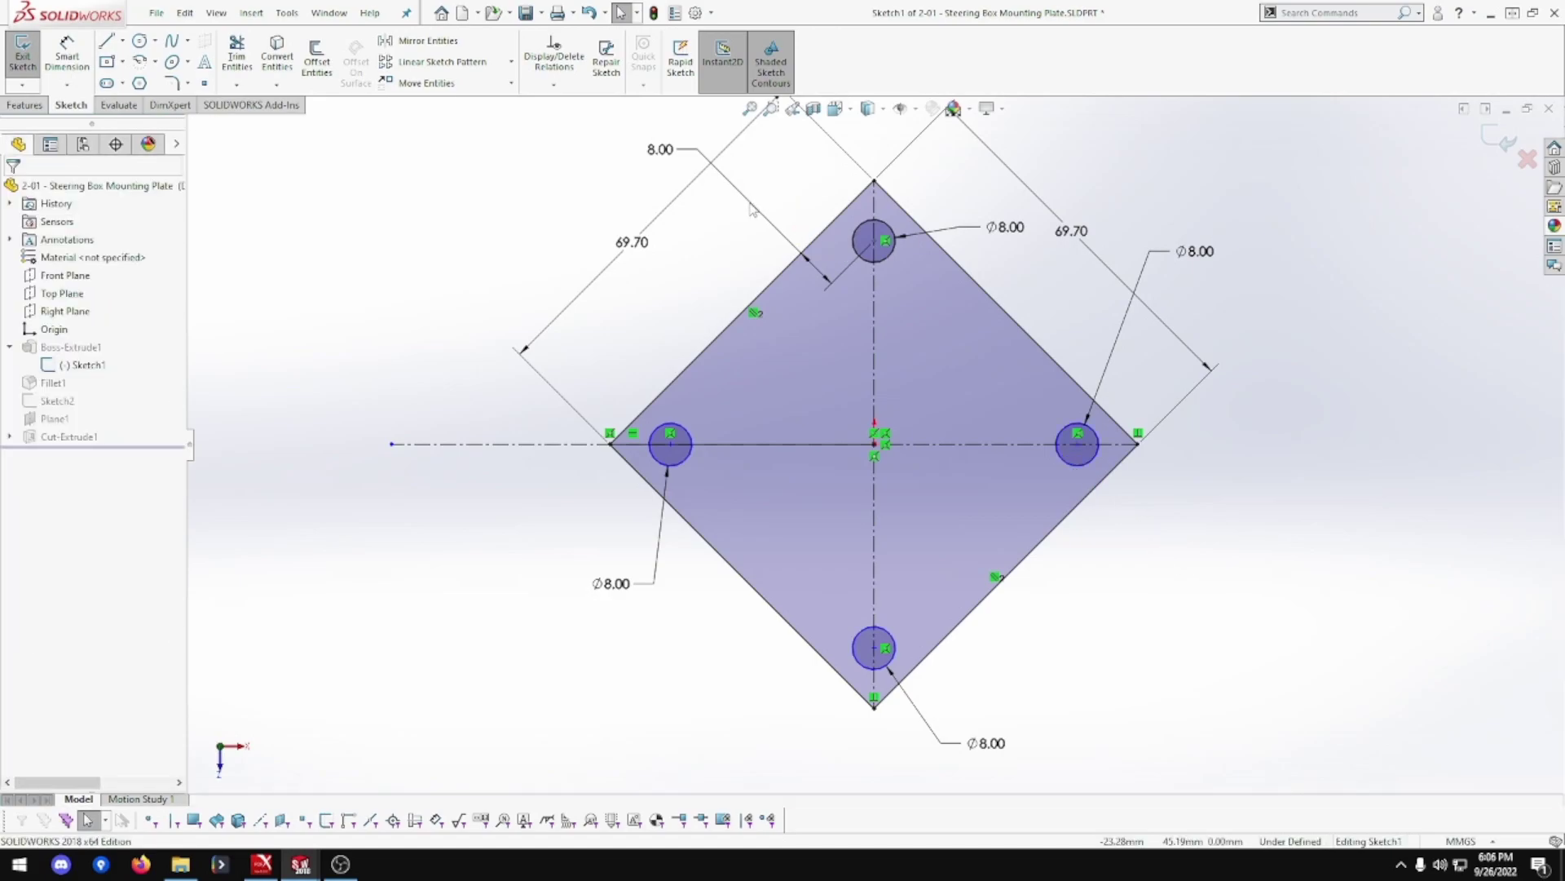
click(751, 210)
key(Delete)
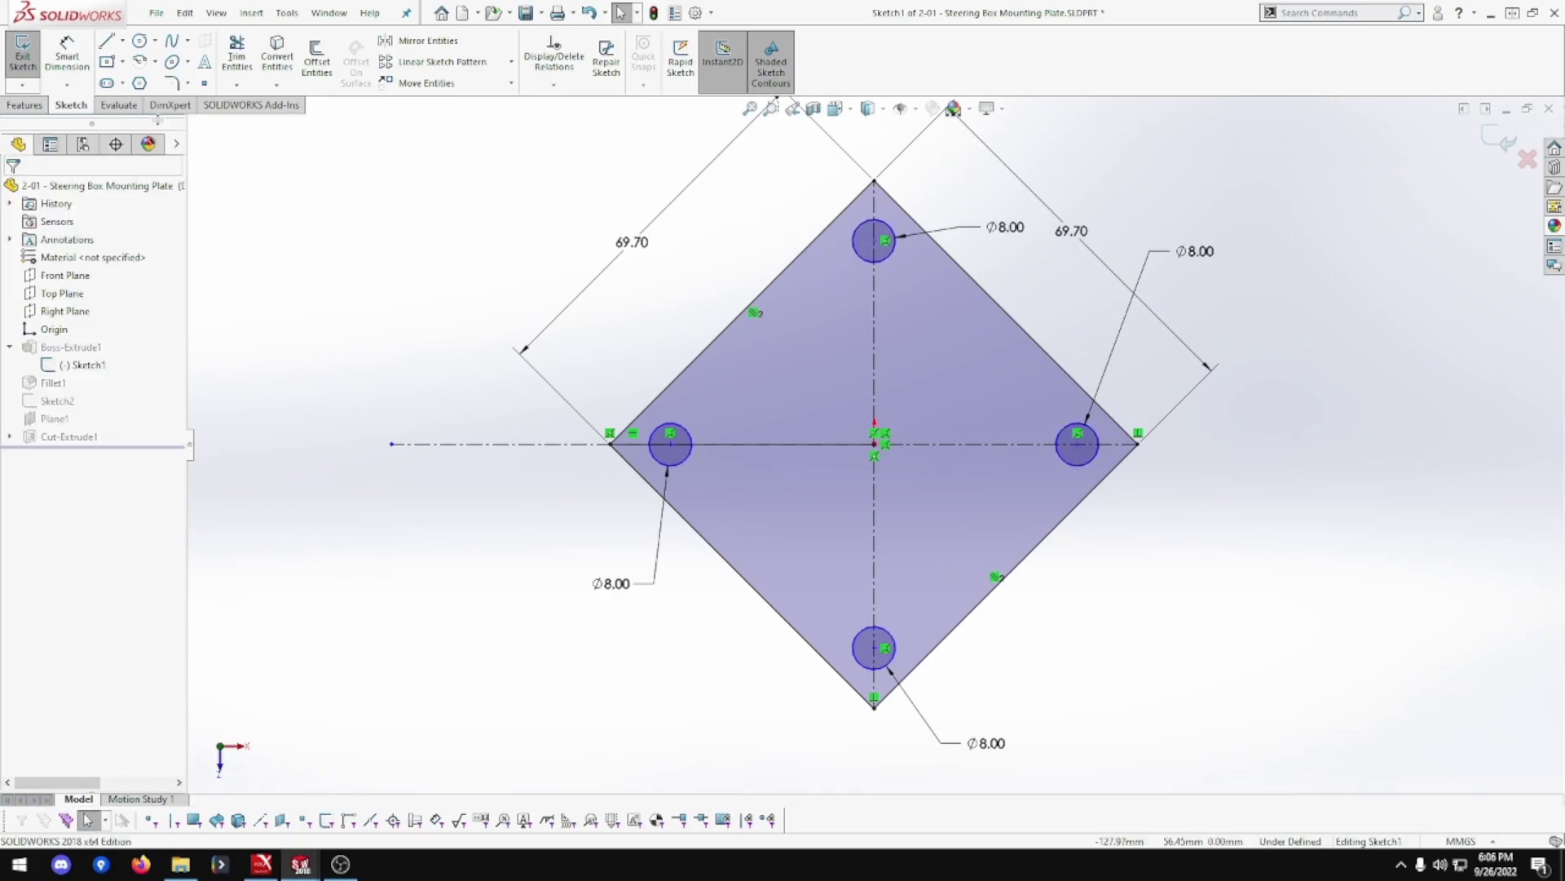
- Dimension the top and bottom holes 38.00 from the horizontal centreline
click(67, 55)
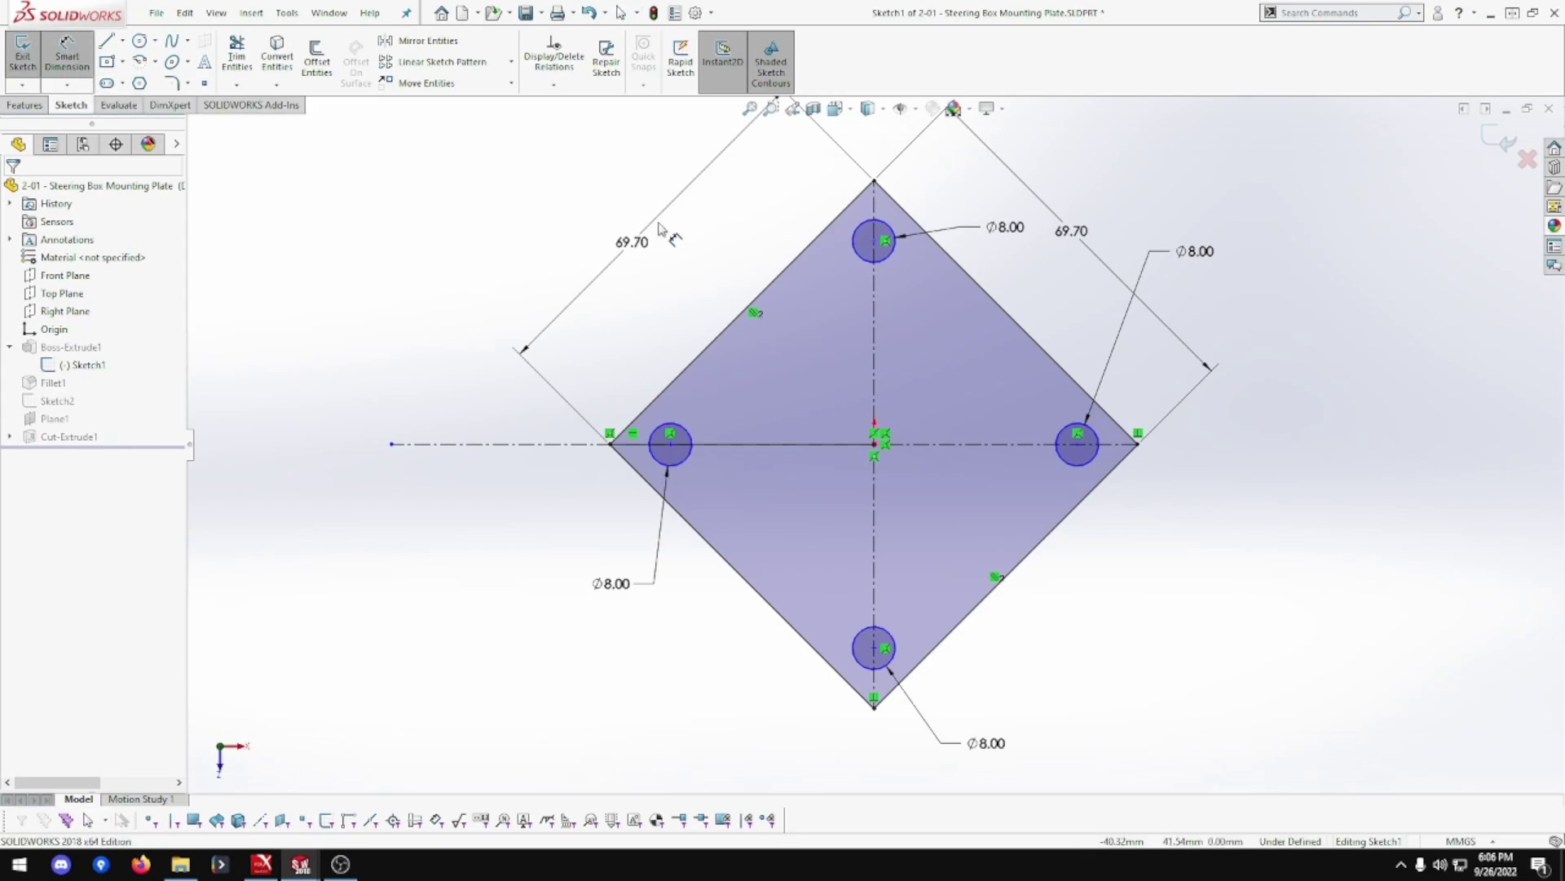
click(877, 243)
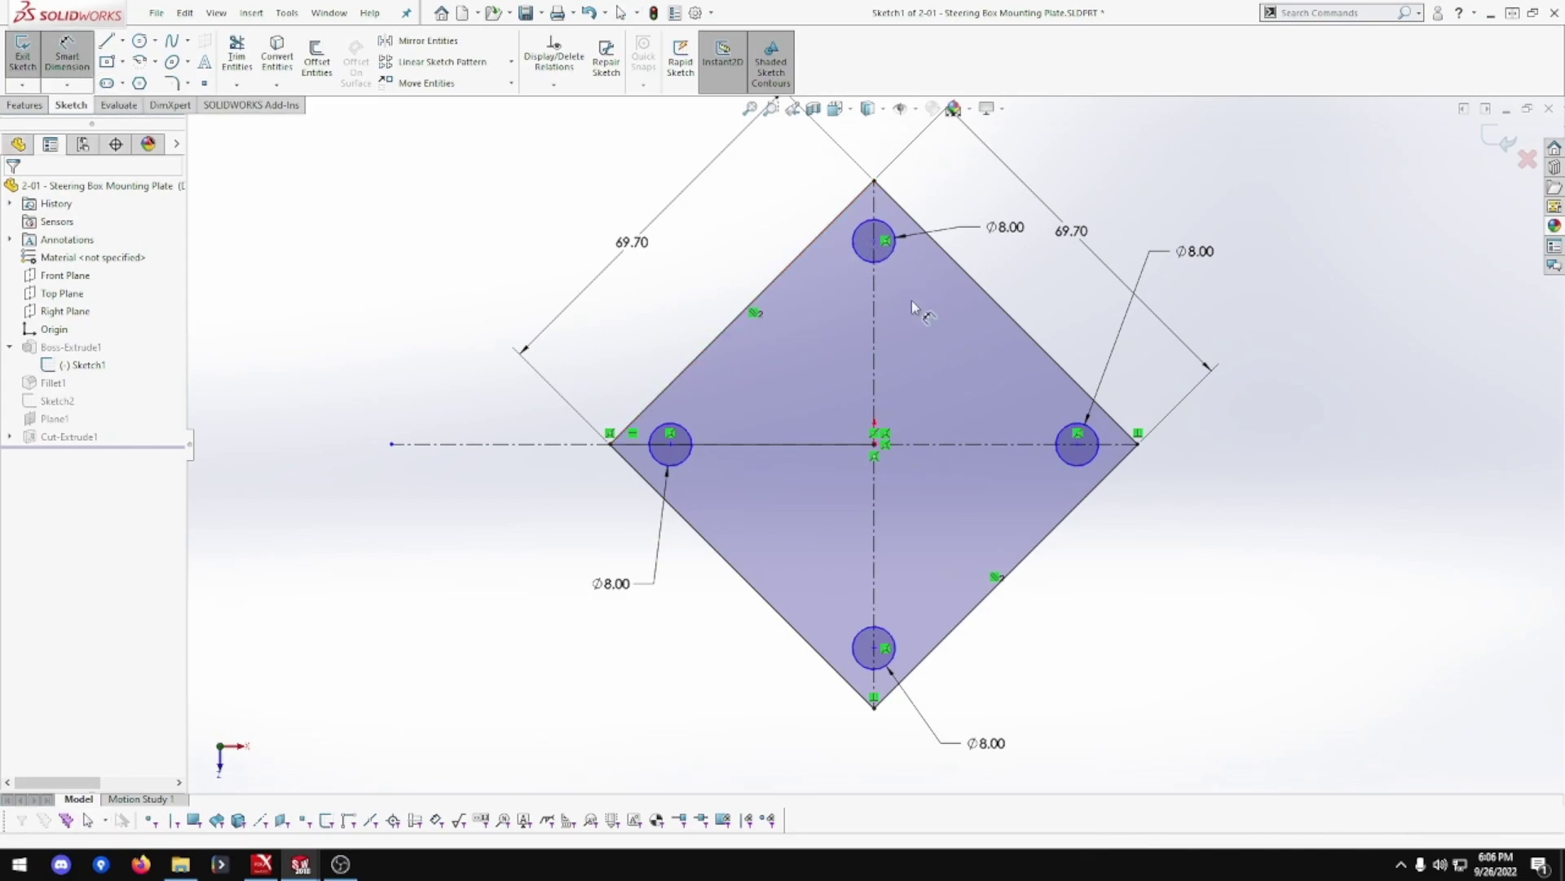
click(937, 443)
click(1316, 379)
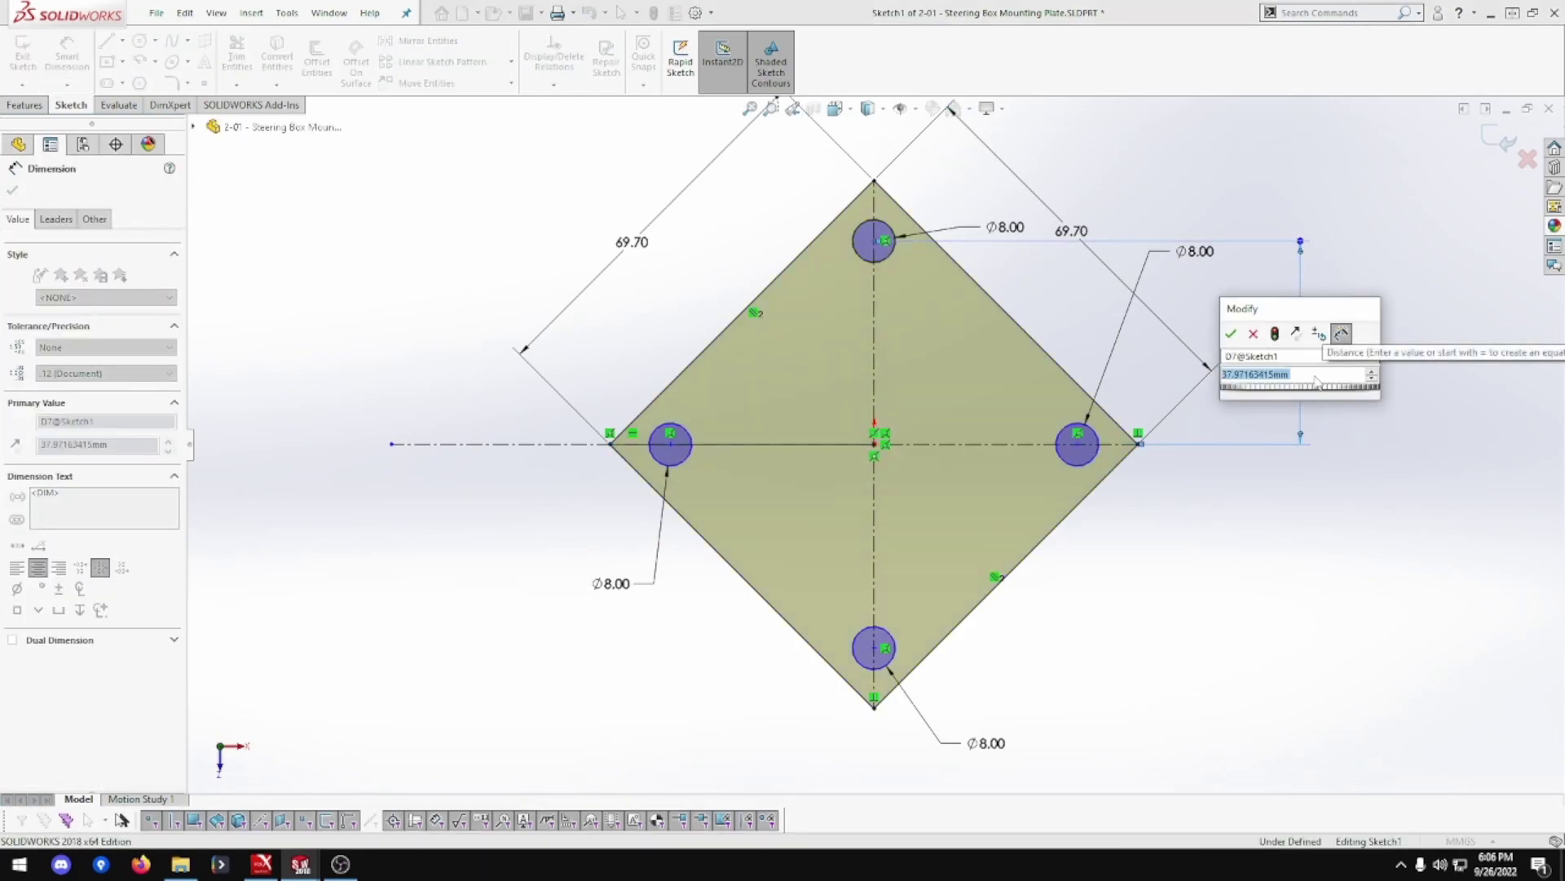
text(38)
key(Return)
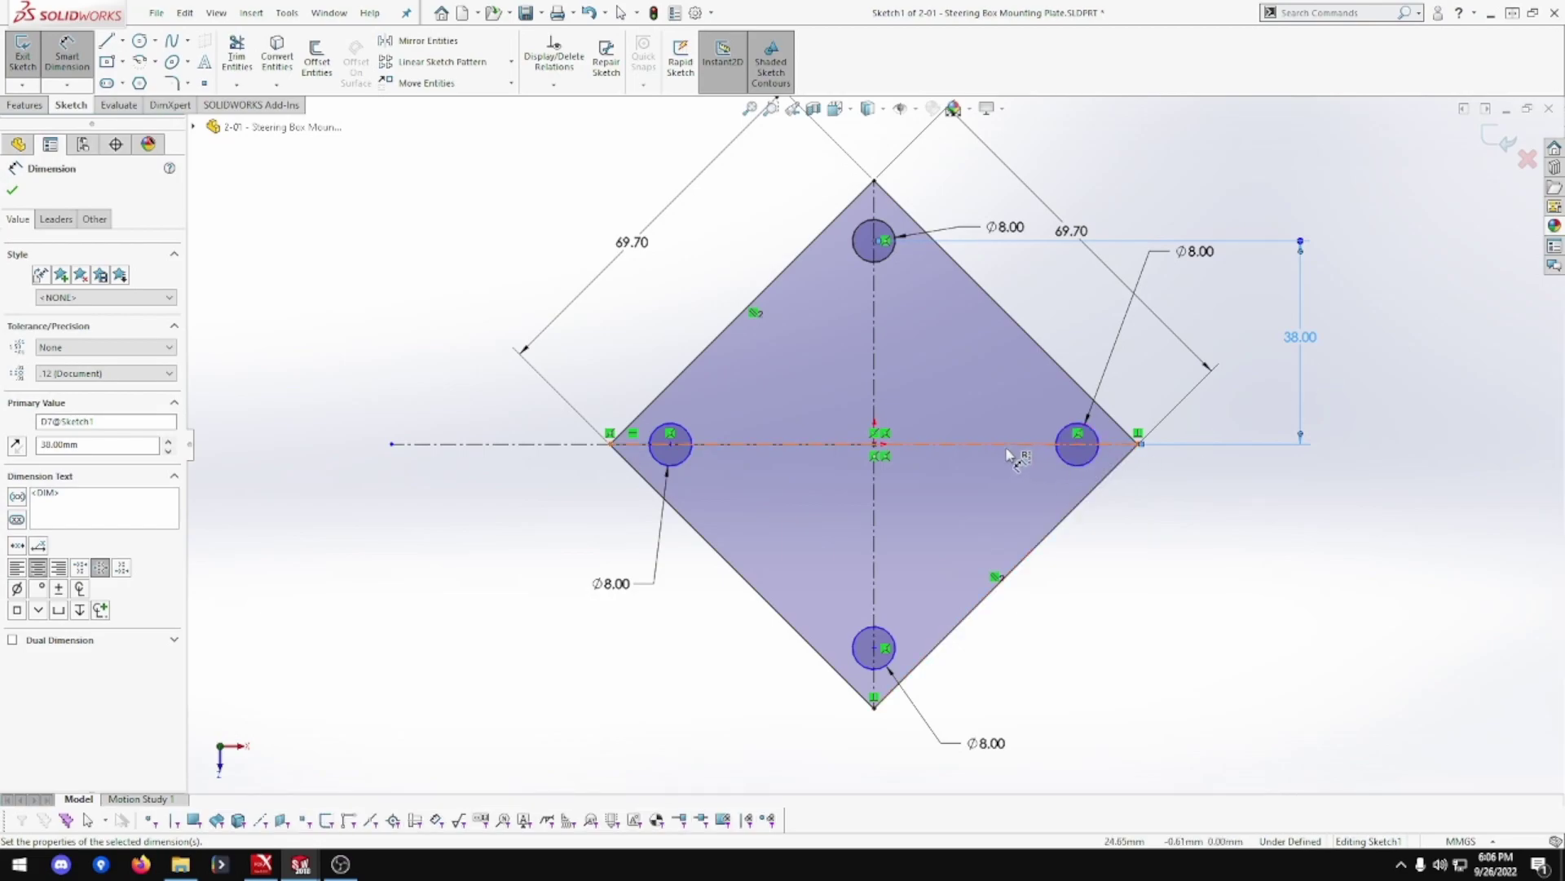
click(1013, 445)
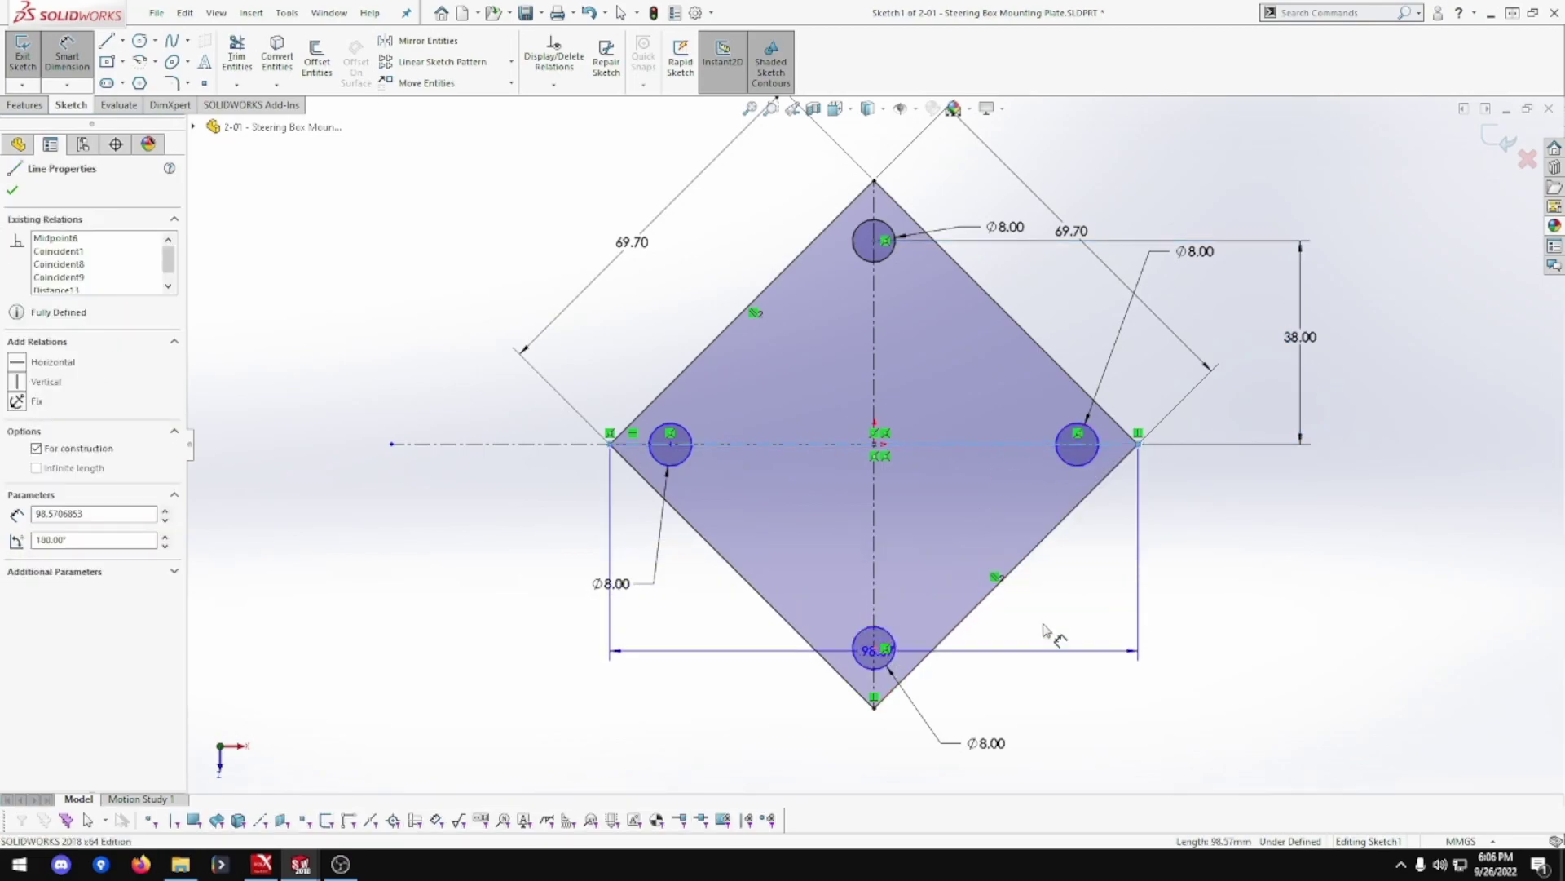
click(873, 647)
click(1306, 613)
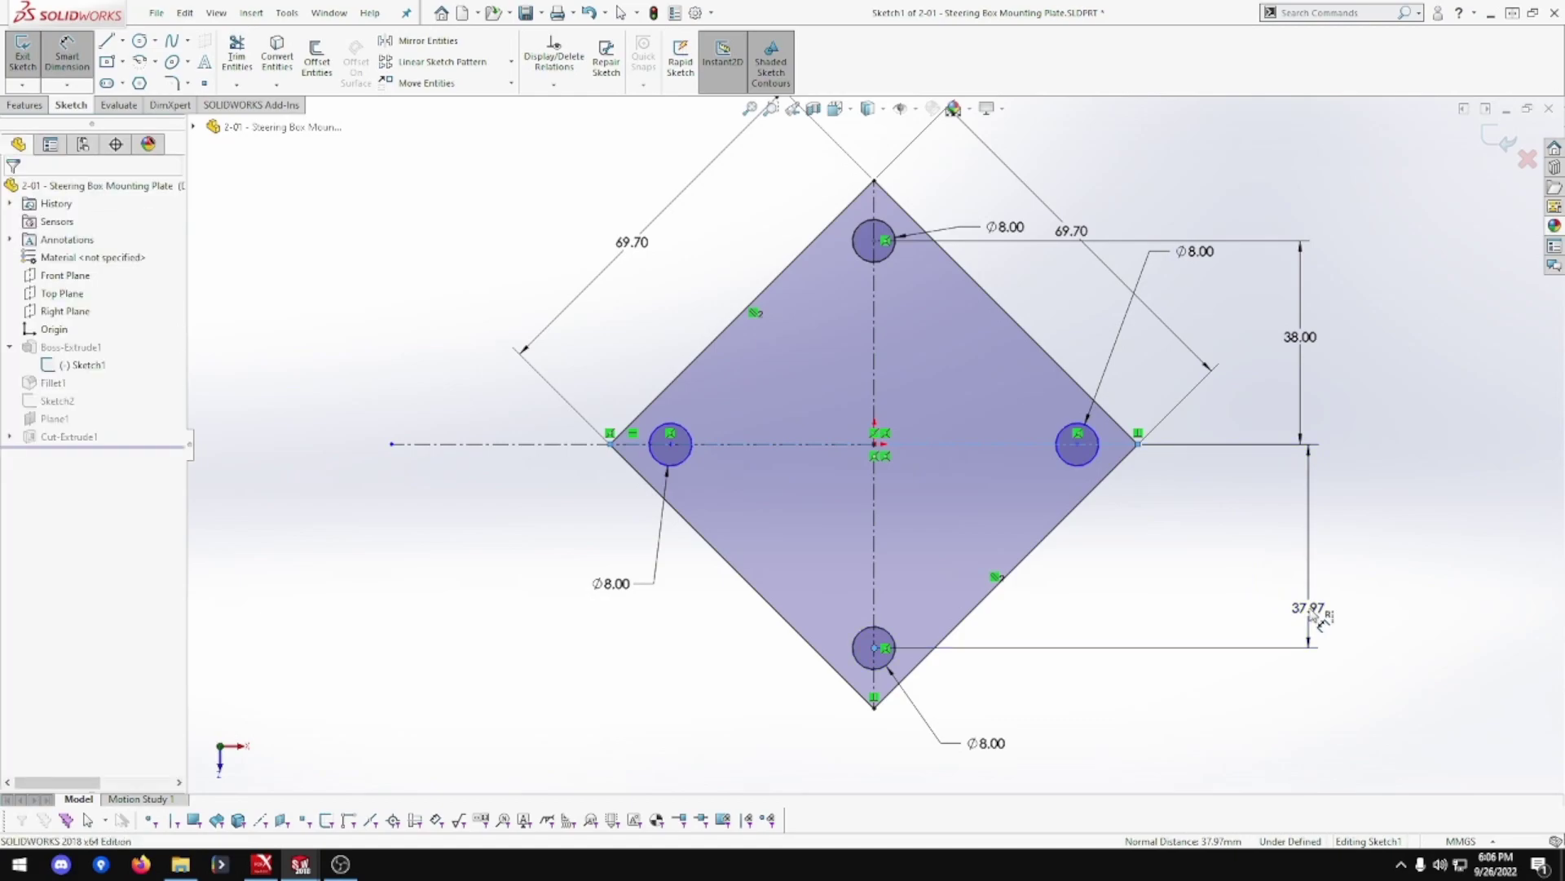
key(Return)
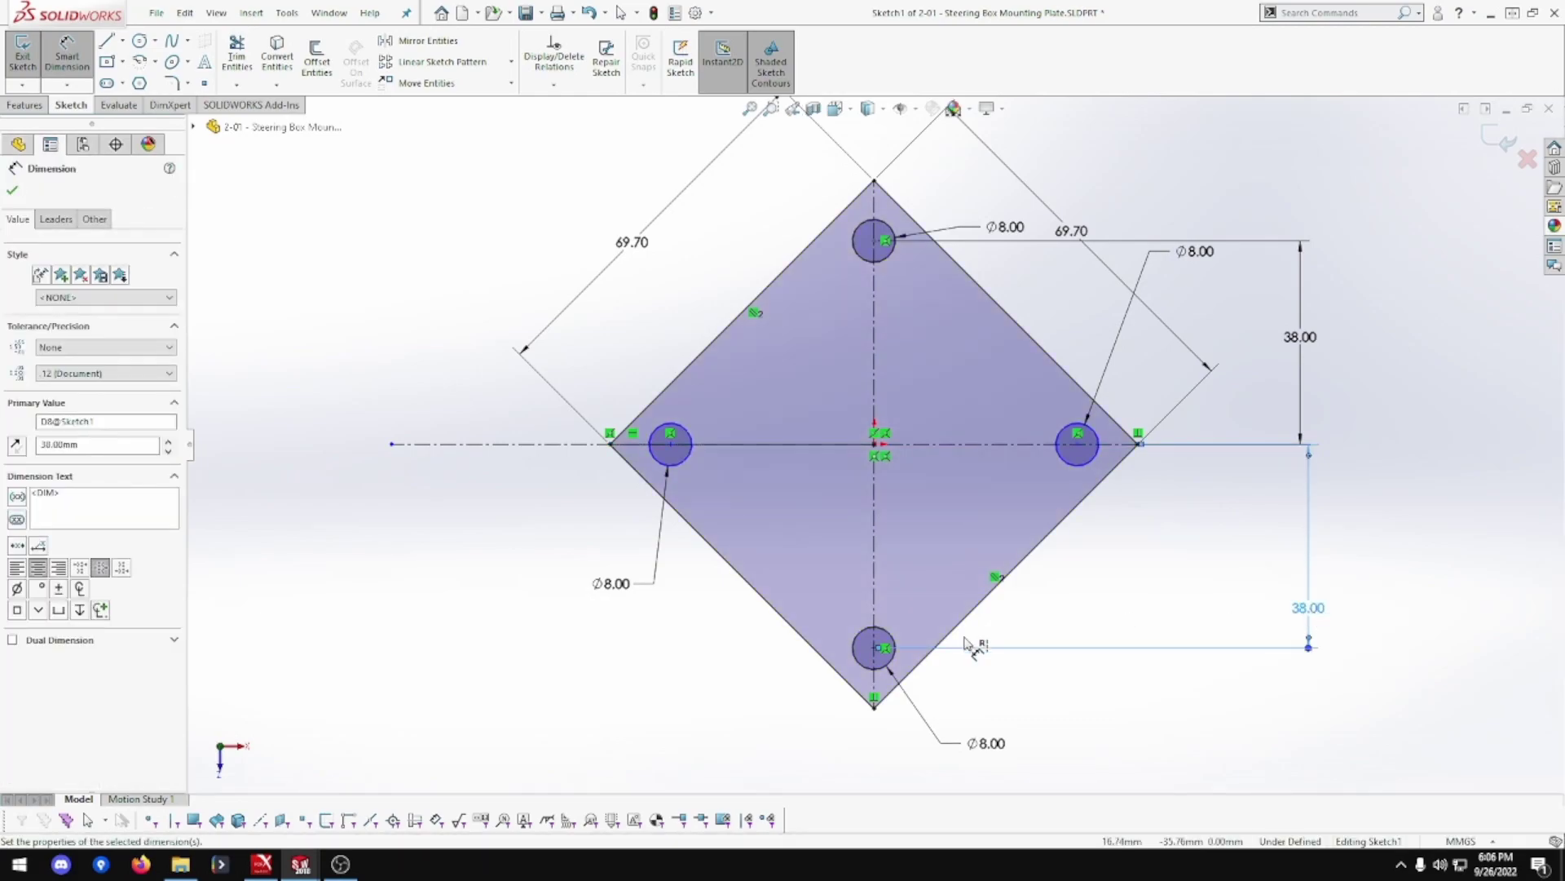
- Dimension the right hole 38.00 from the vertical centreline, abandoning a stray centreline dimension
click(1078, 446)
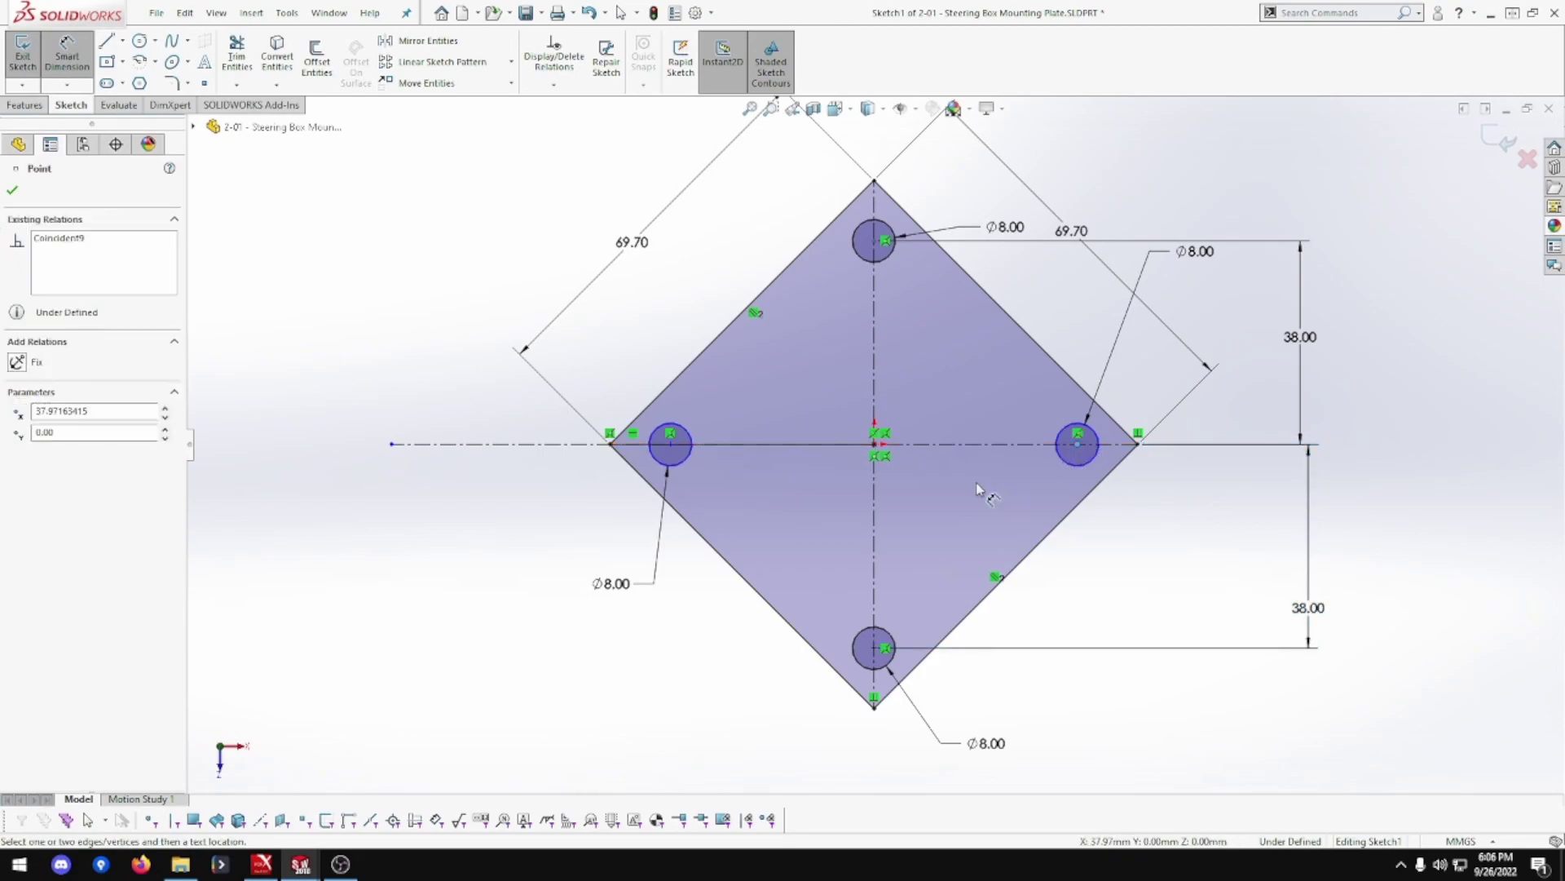
click(874, 499)
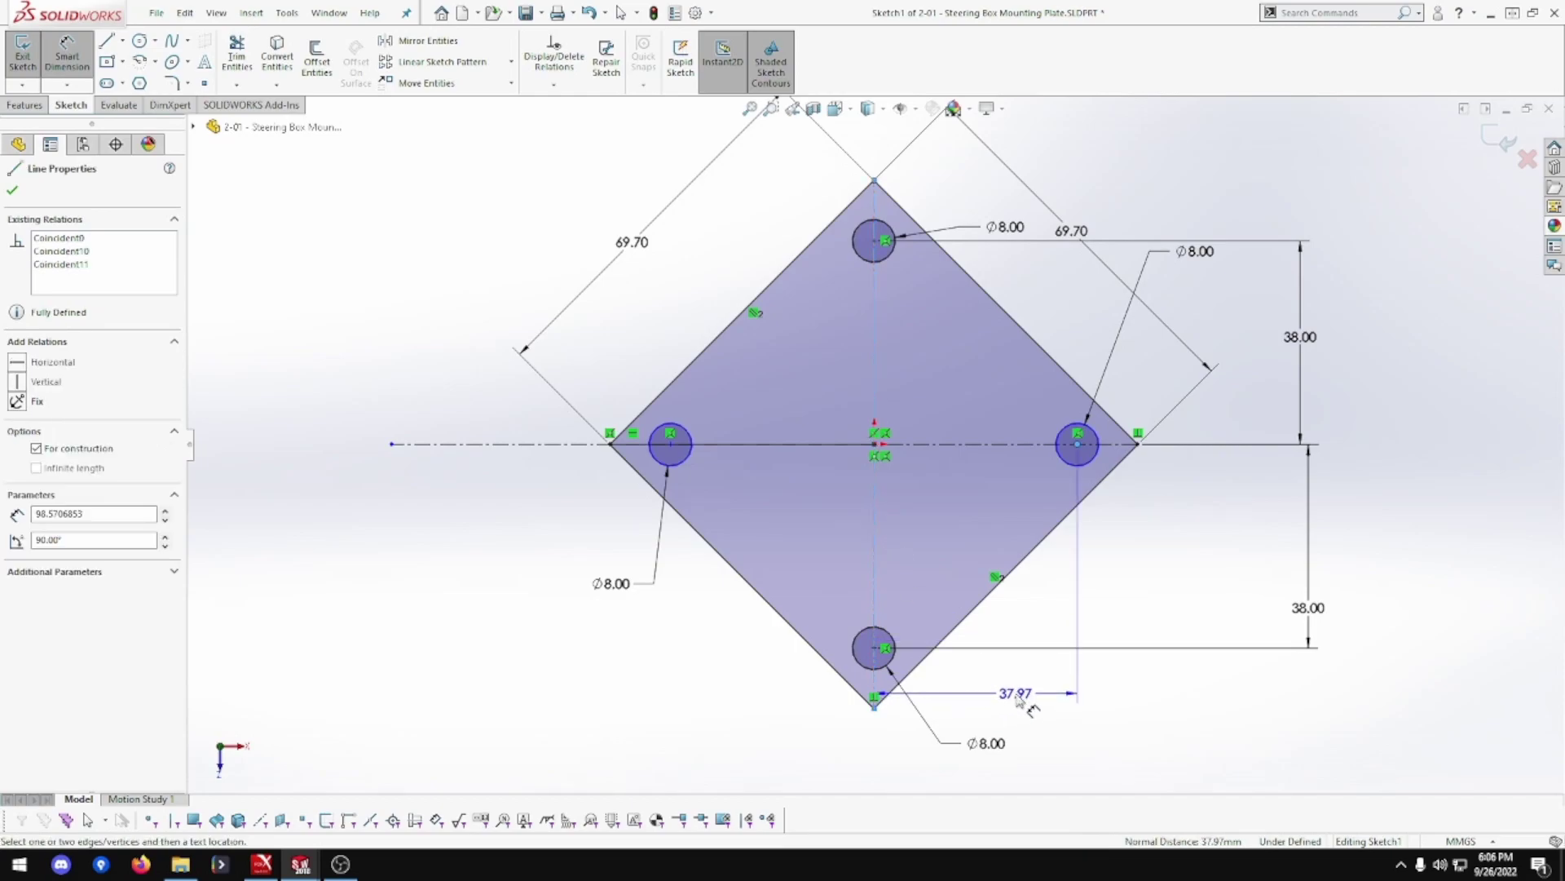
click(1025, 704)
text(38)
key(Return)
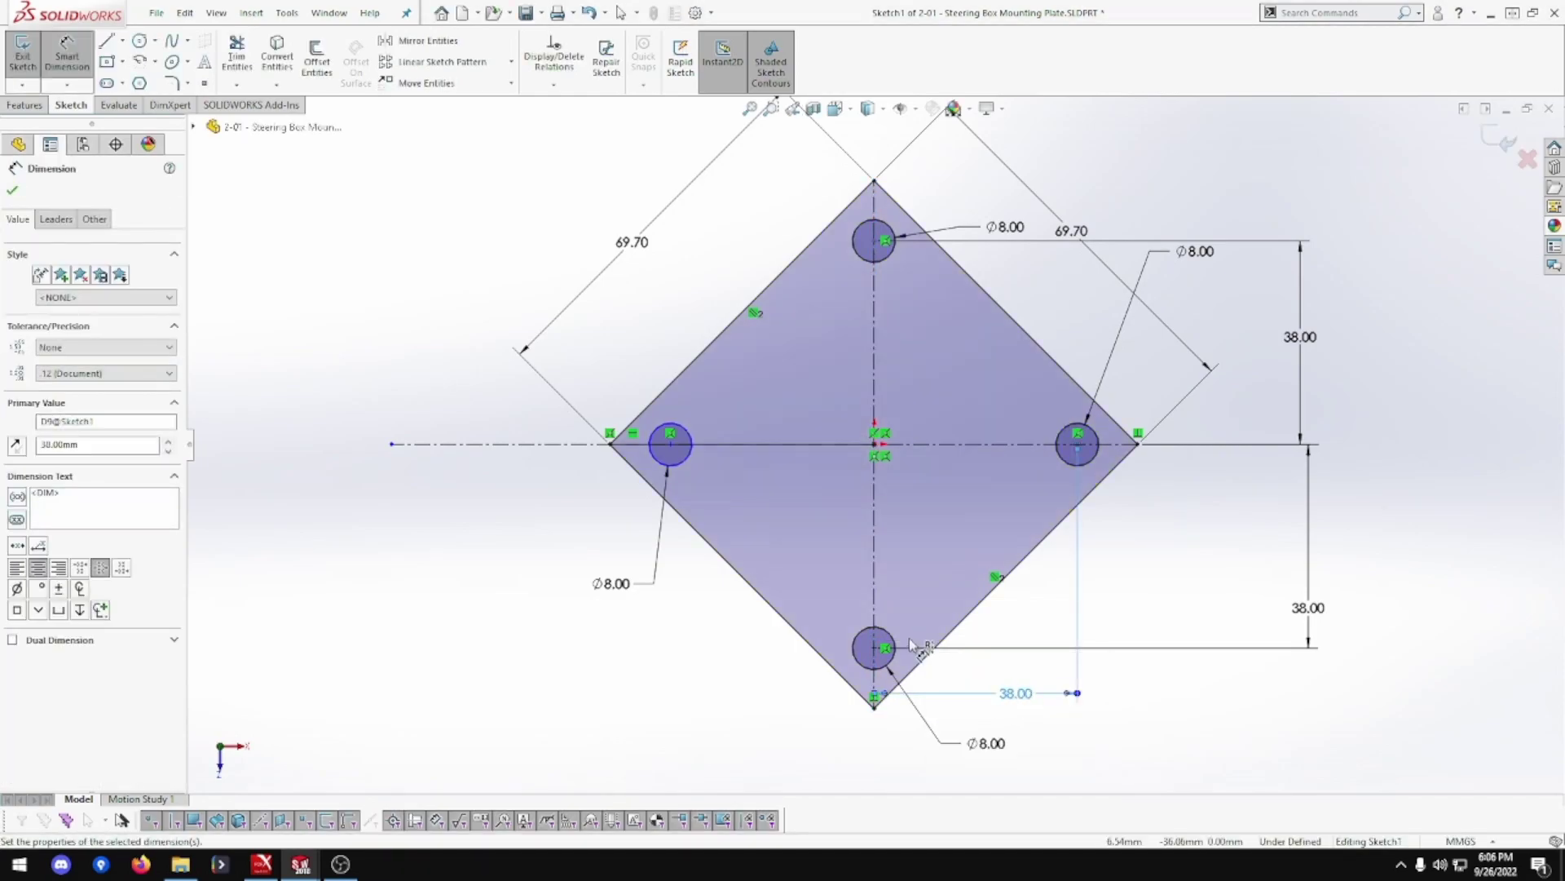
click(875, 483)
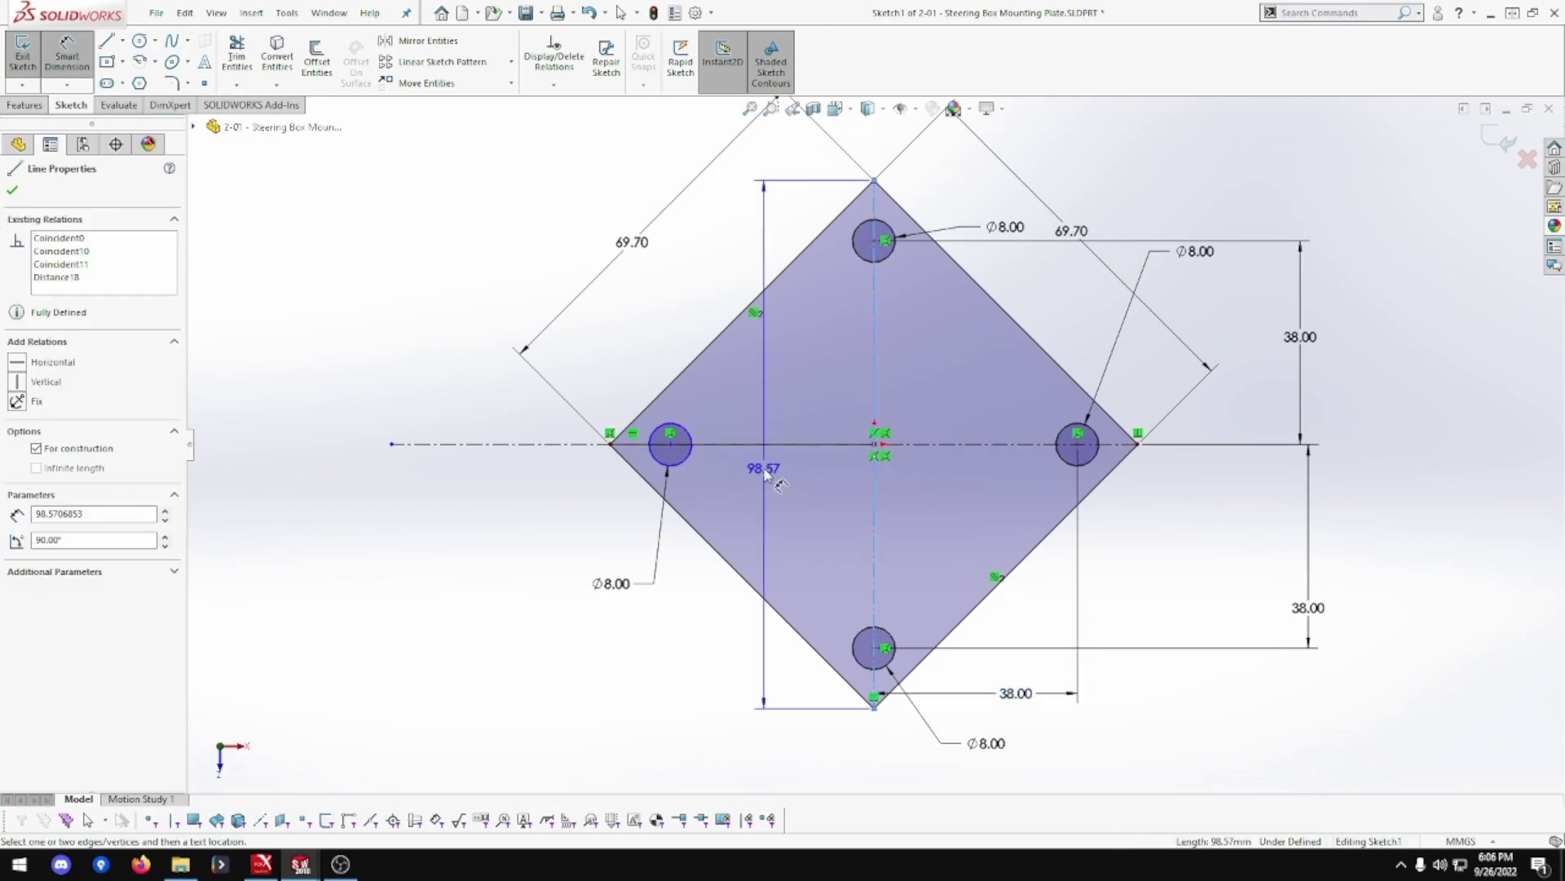
click(692, 446)
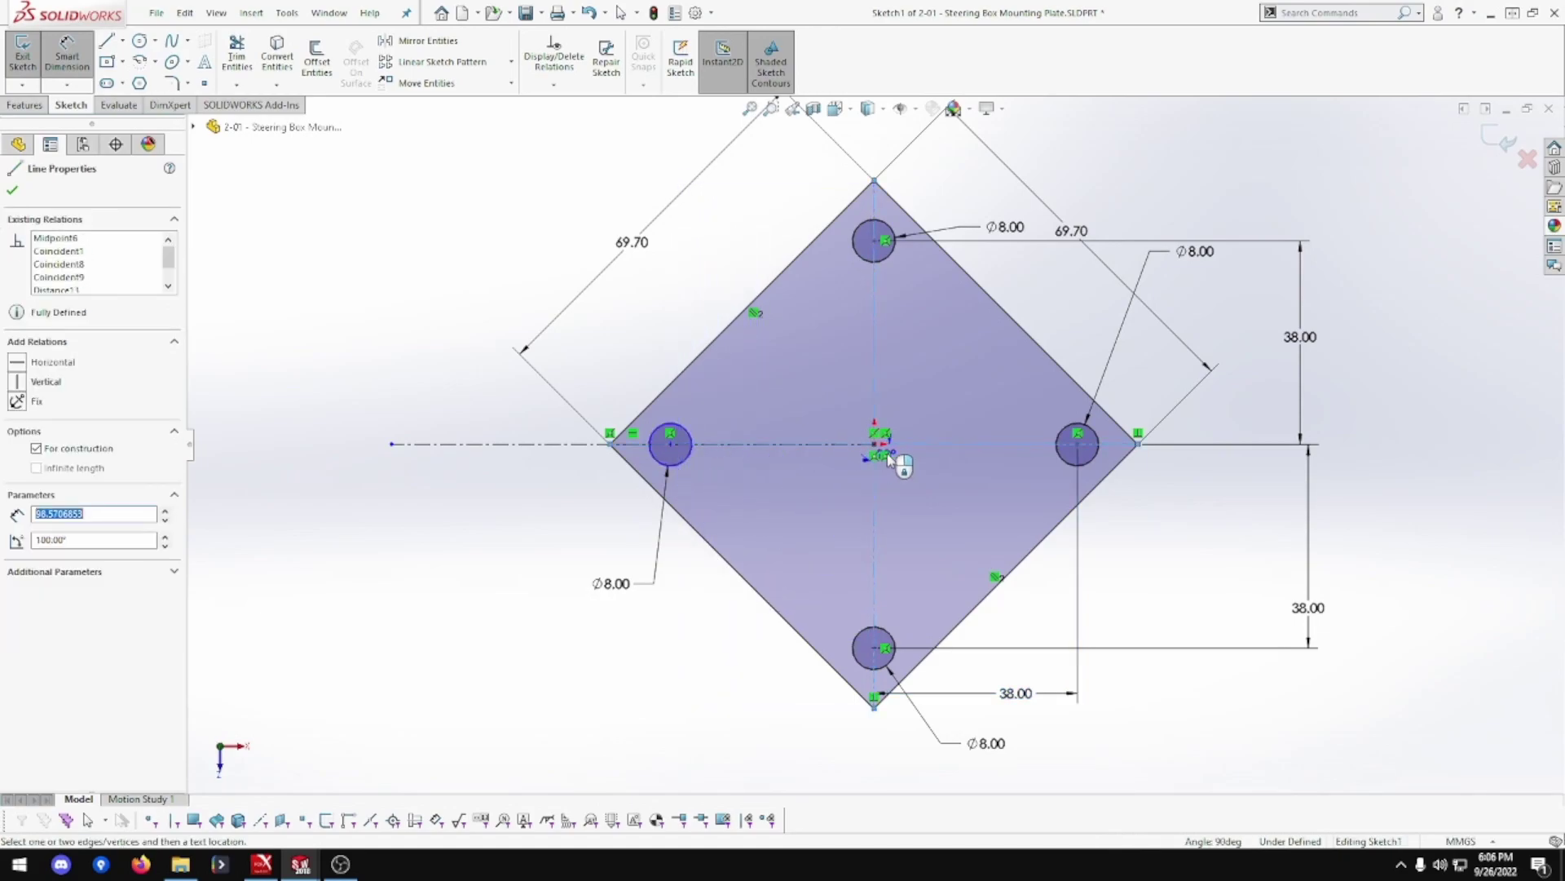
key(Escape)
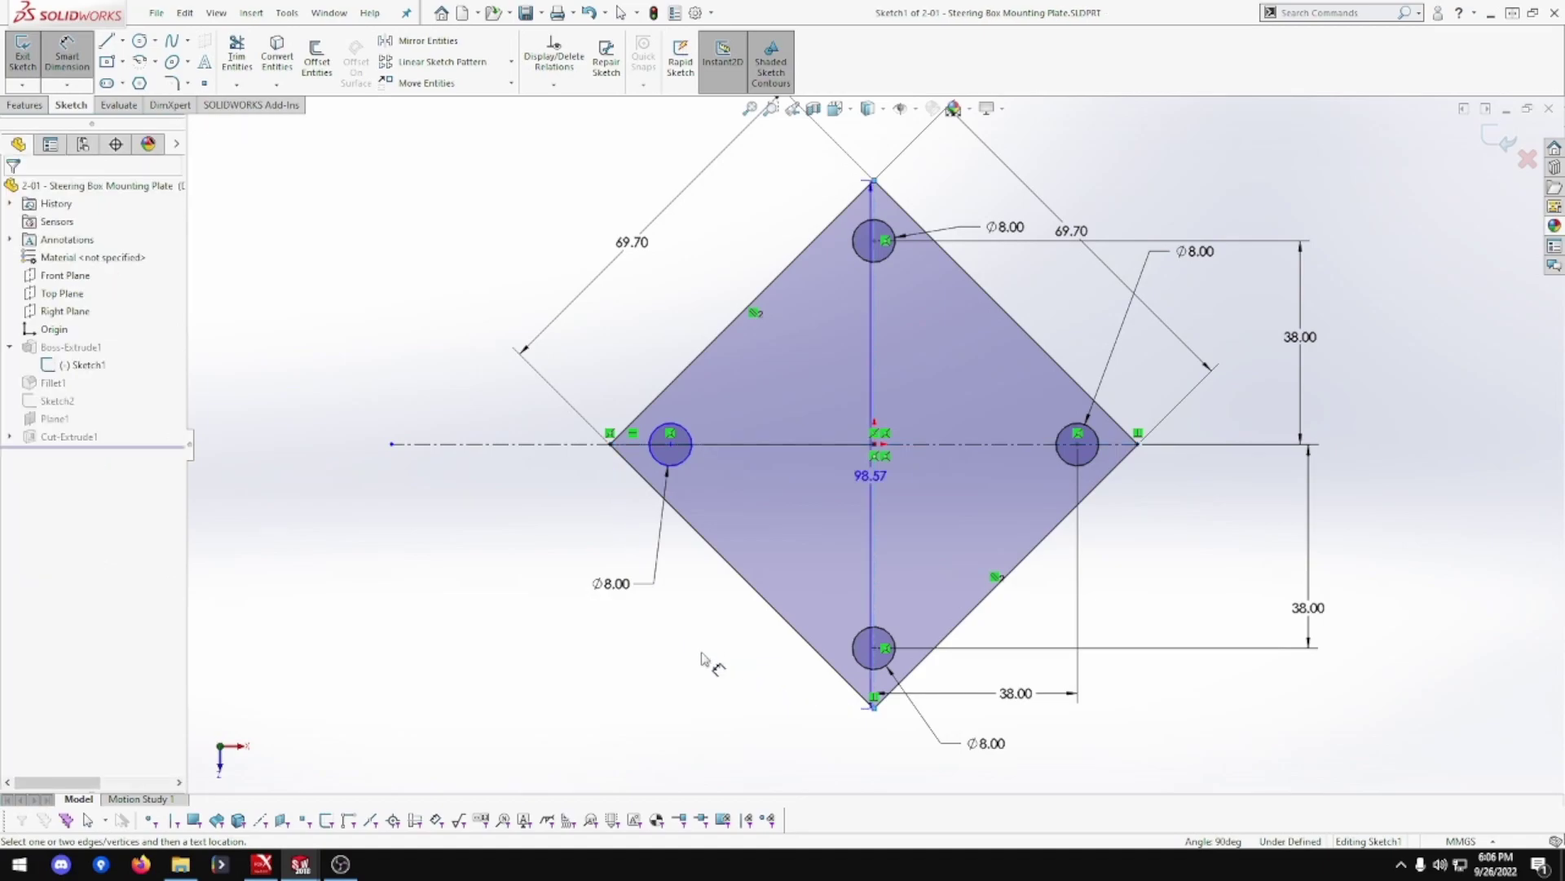
key(Escape)
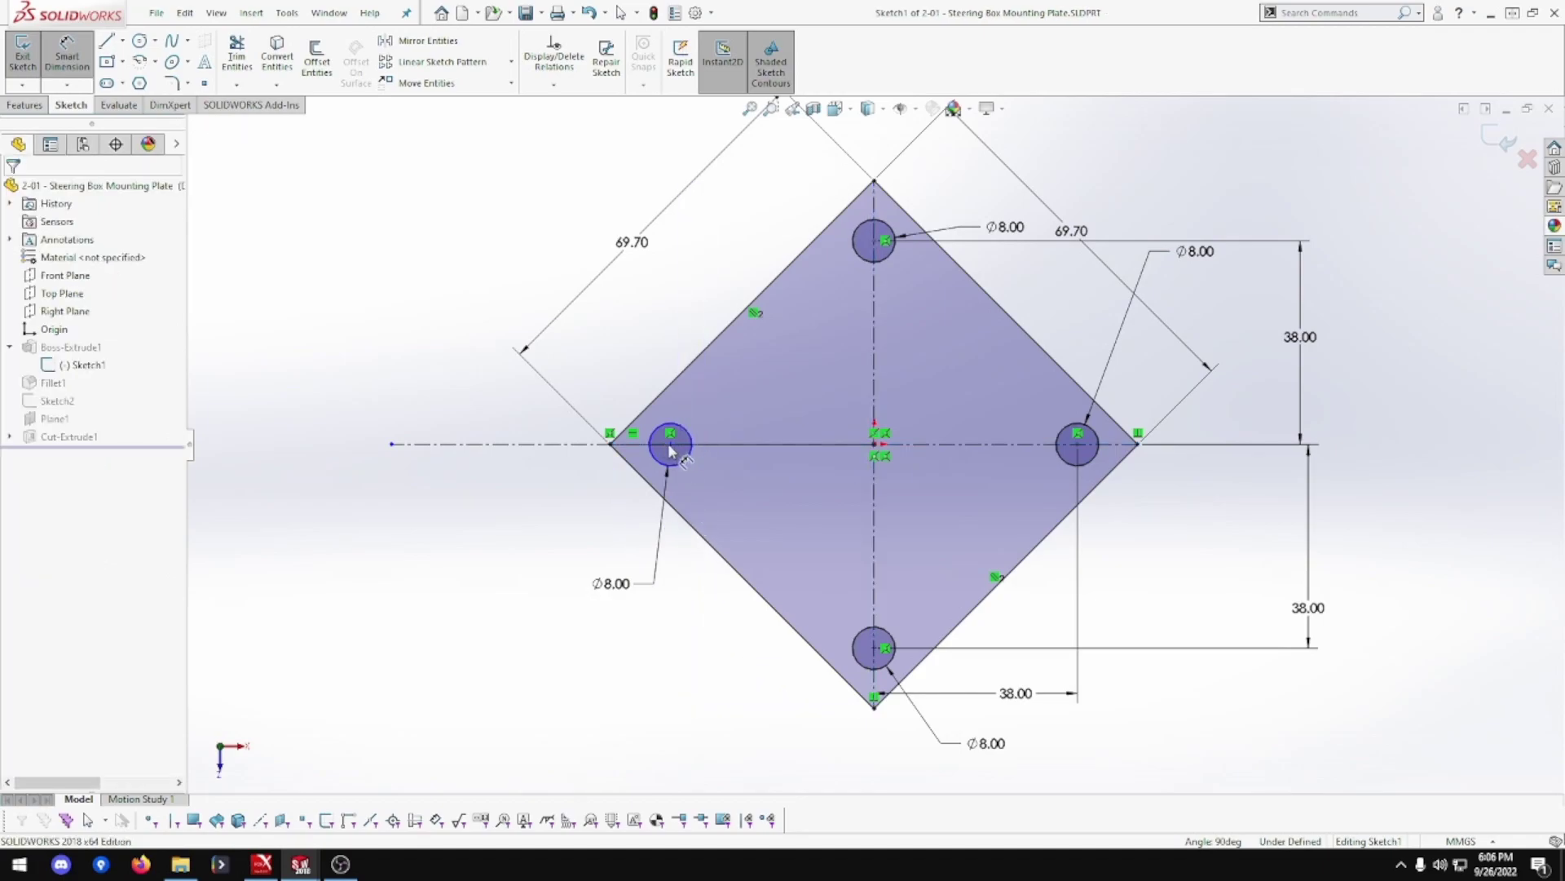
- Dimension the left hole 38.00 from the vertical centreline and exit the sketch
click(670, 443)
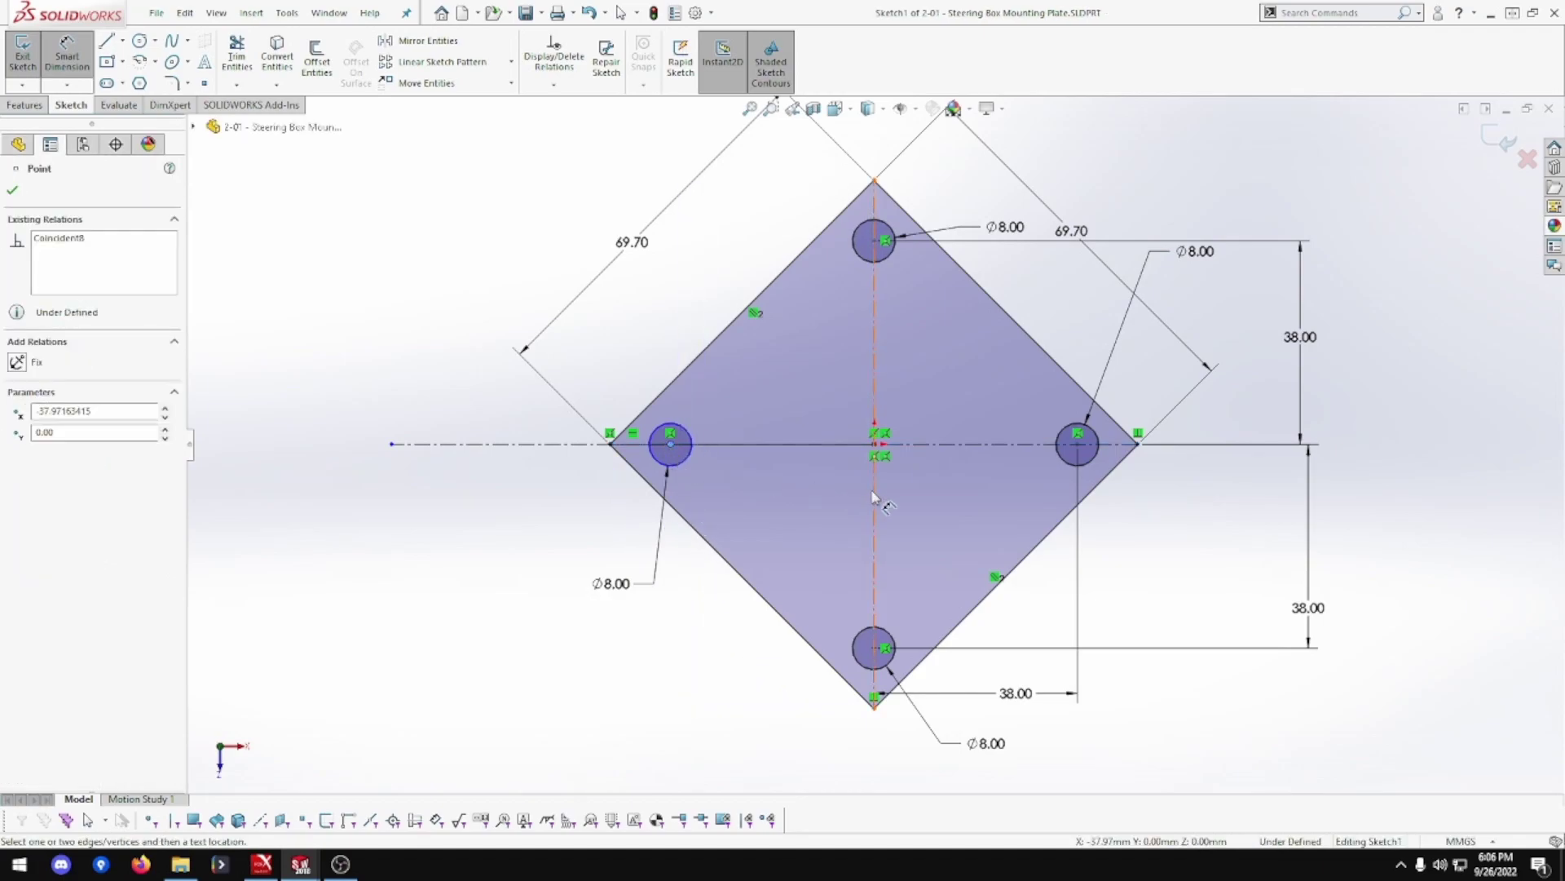
click(874, 495)
click(727, 682)
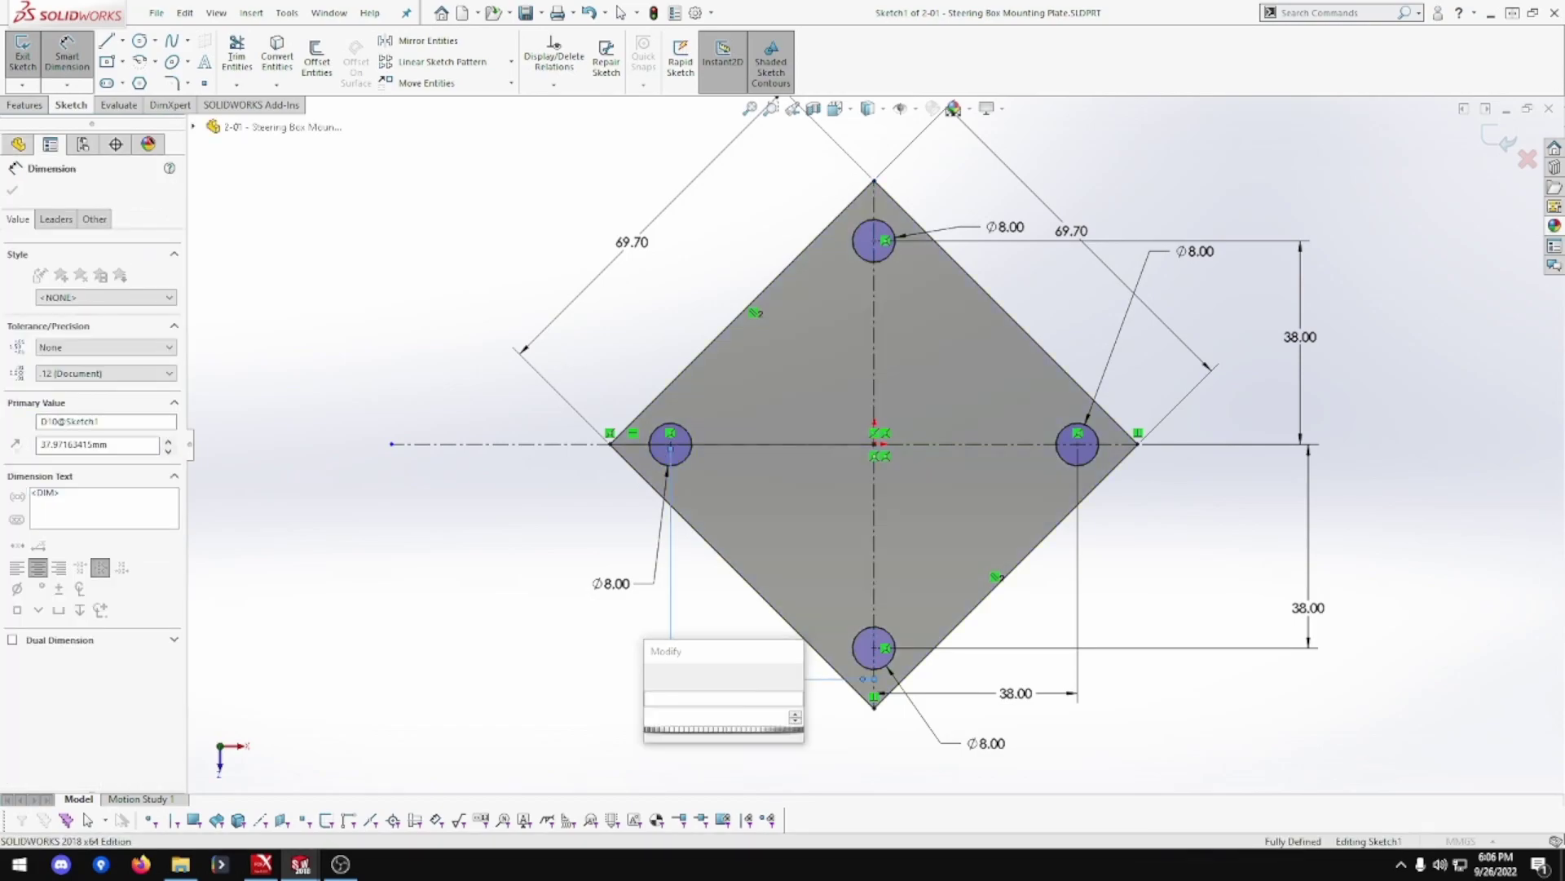
key(Return)
text(38)
key(Return)
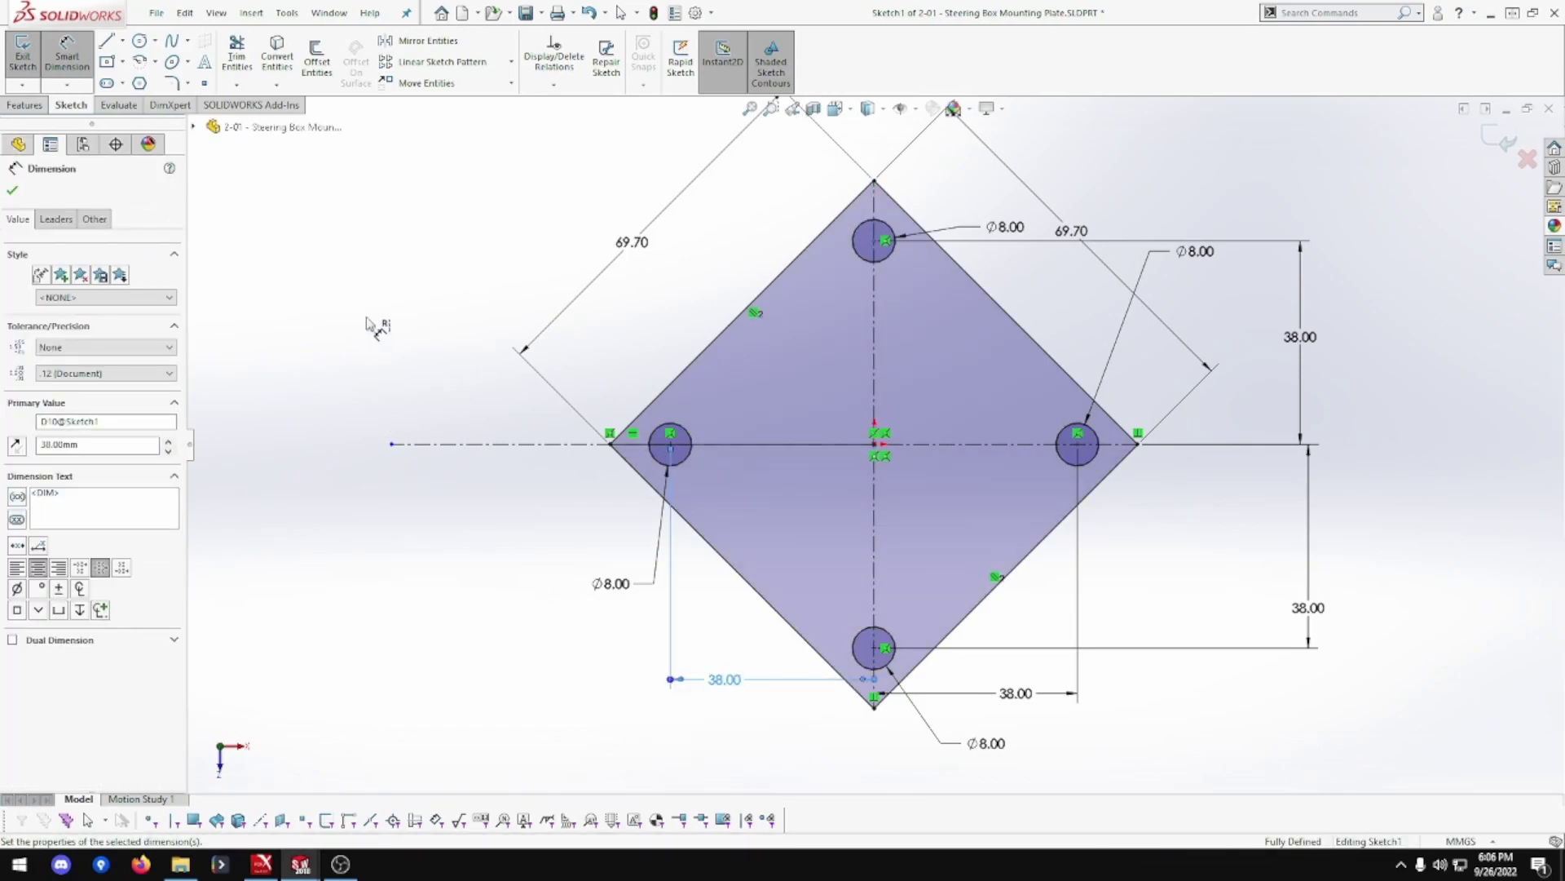
click(13, 192)
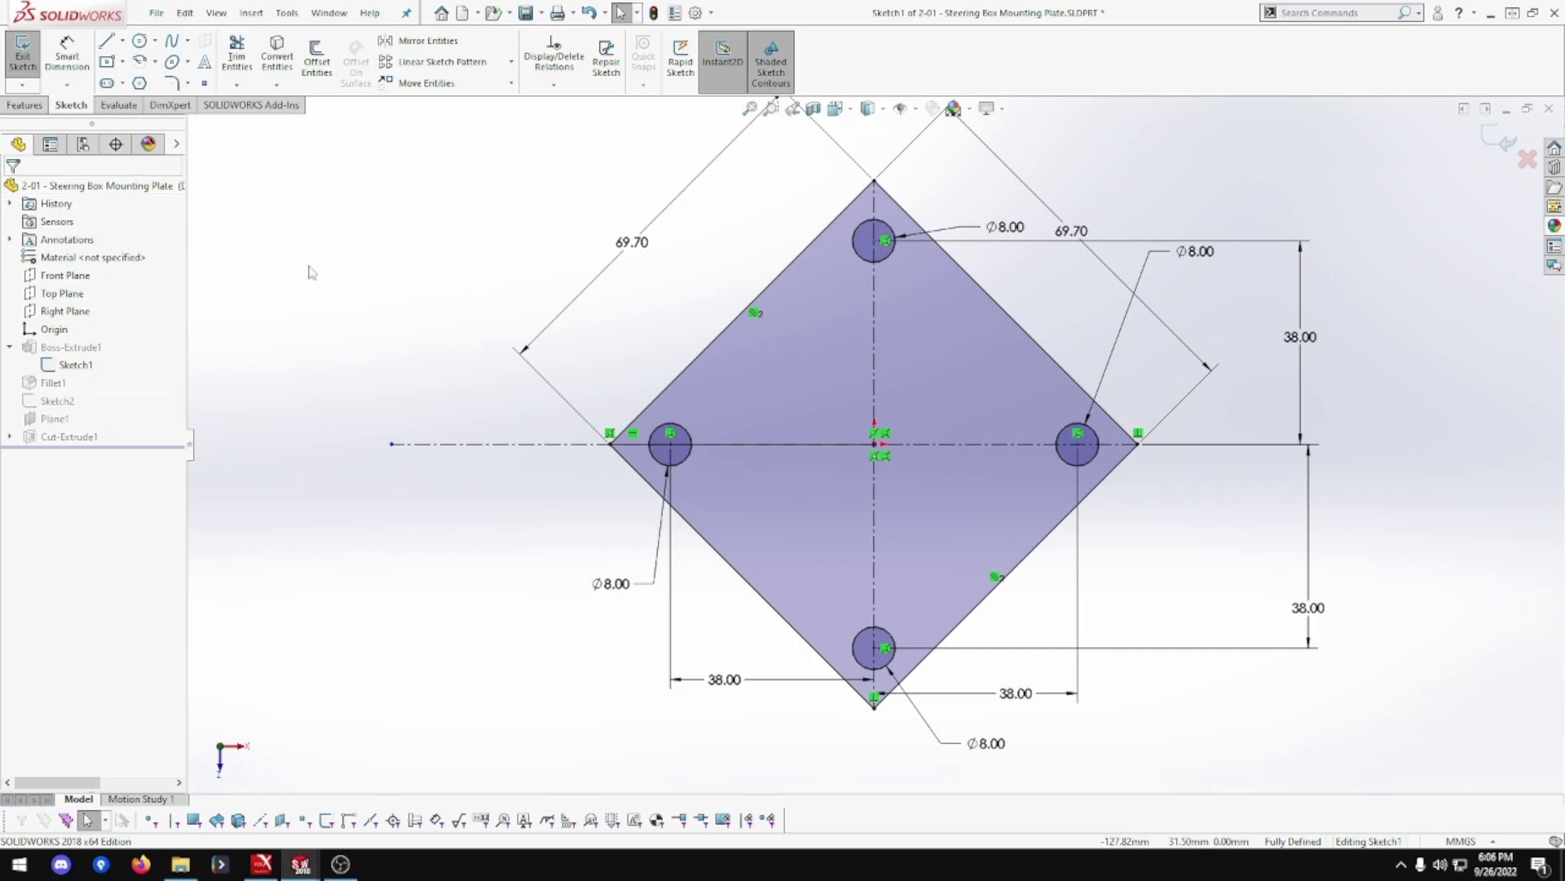
click(23, 55)
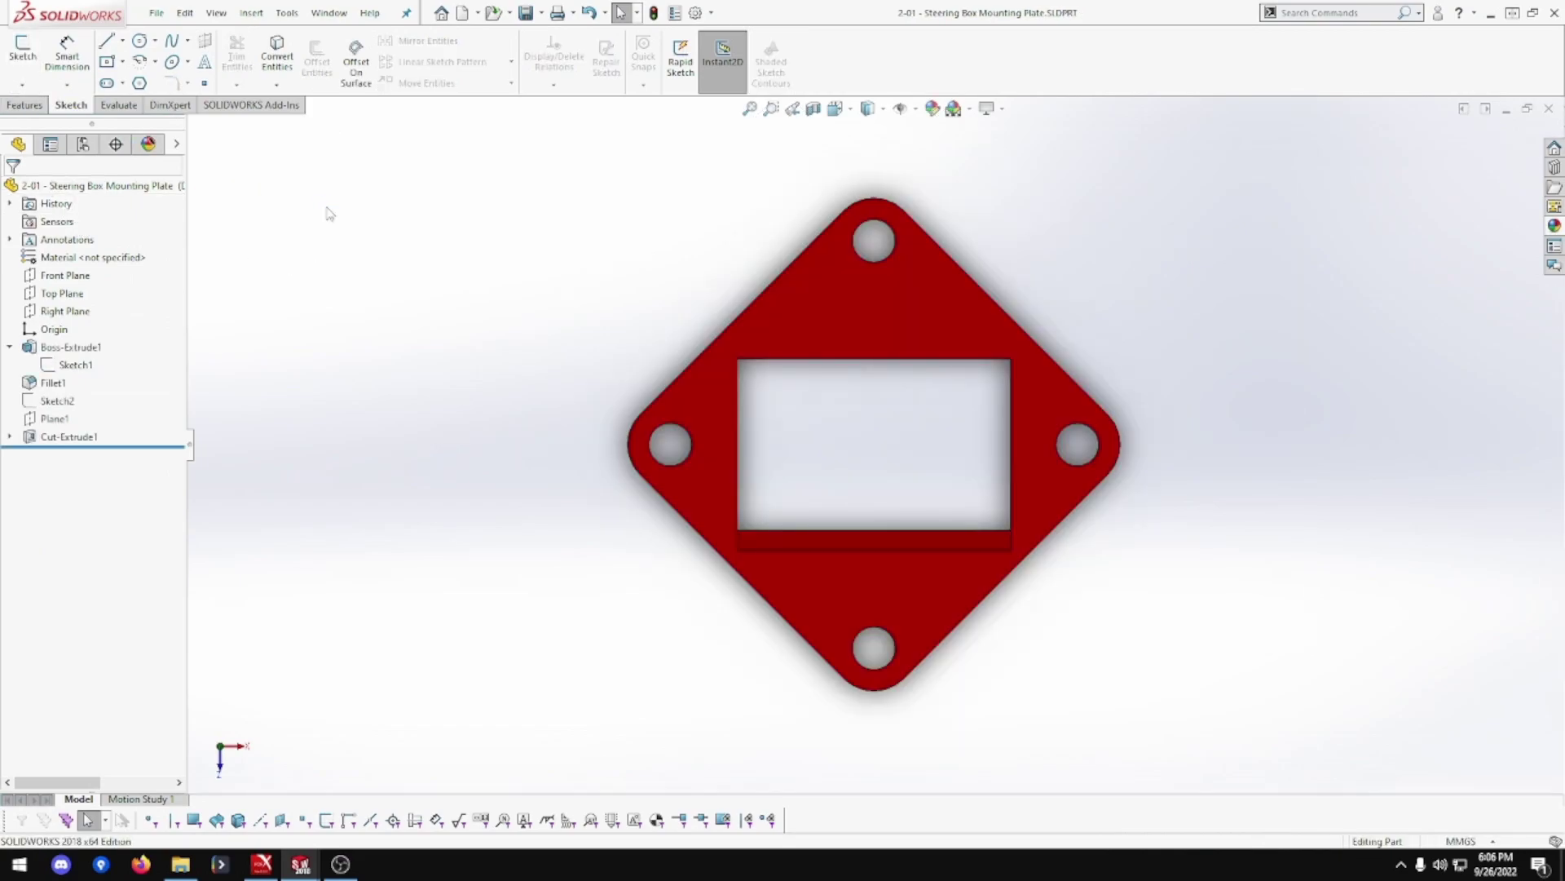
- Close the mounting plate part and switch to the 1-35 Cabin Floor Plate part
key(ctrl+w)
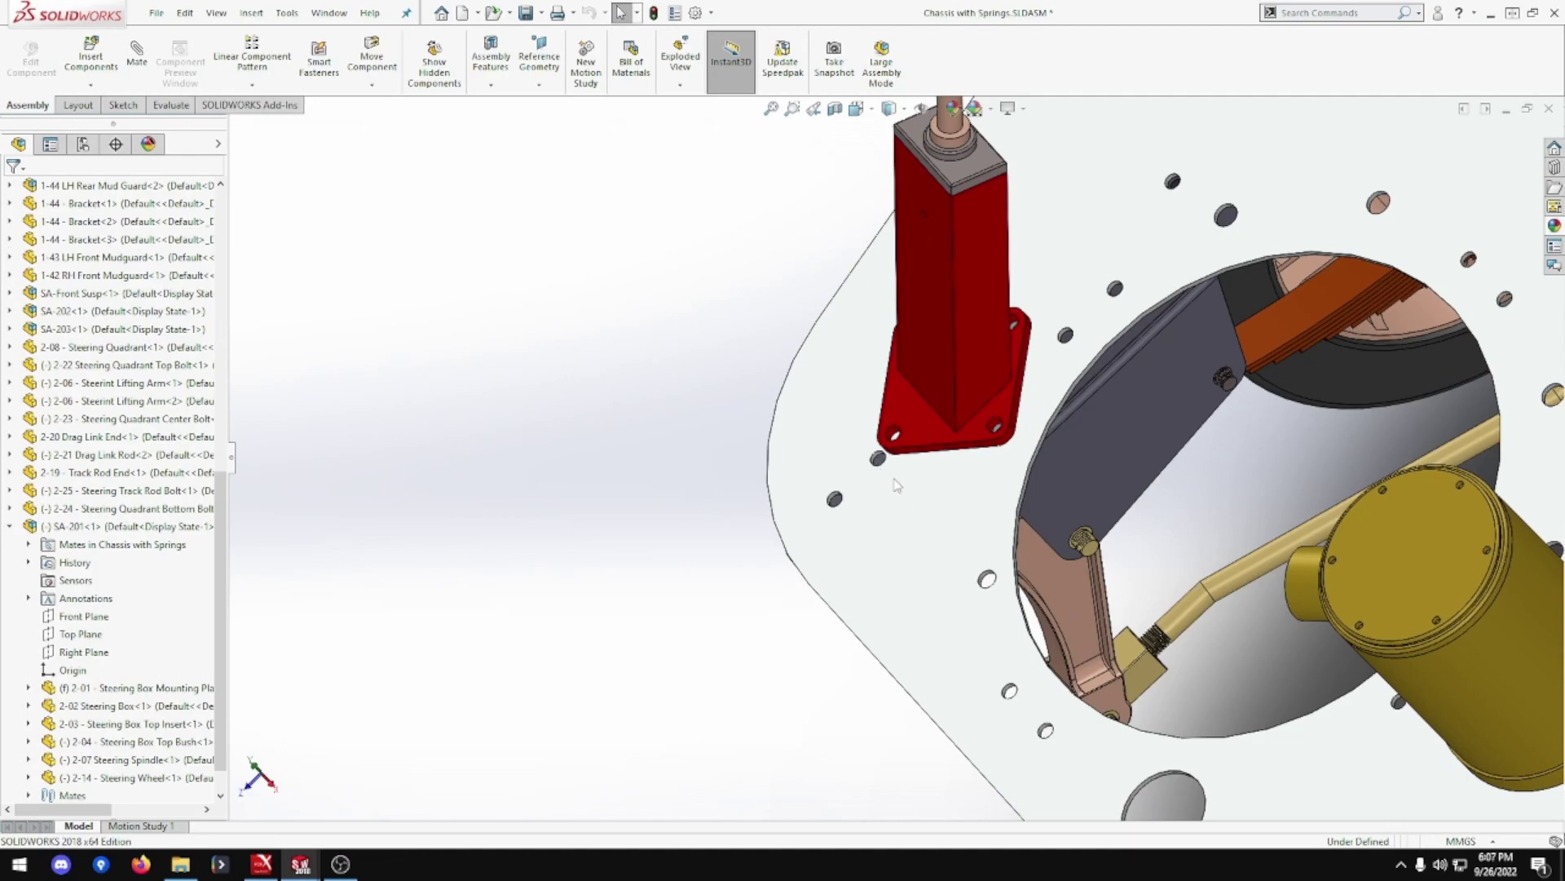
key(ctrl+Tab)
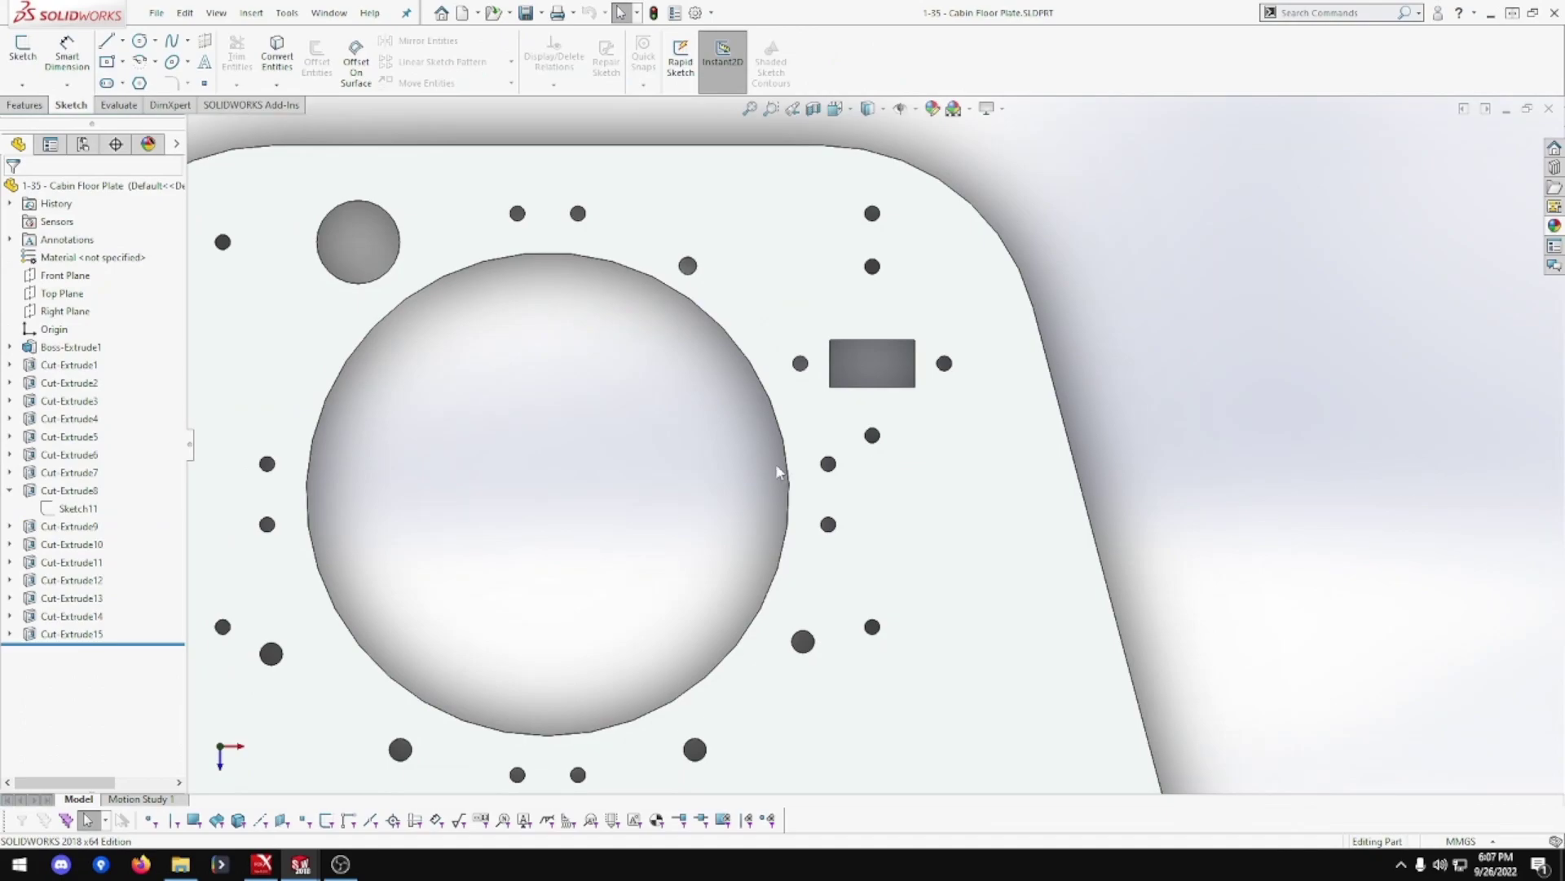
- Edit Sketch11 under Cut-Extrude8 of the Cabin Floor Plate
click(81, 508)
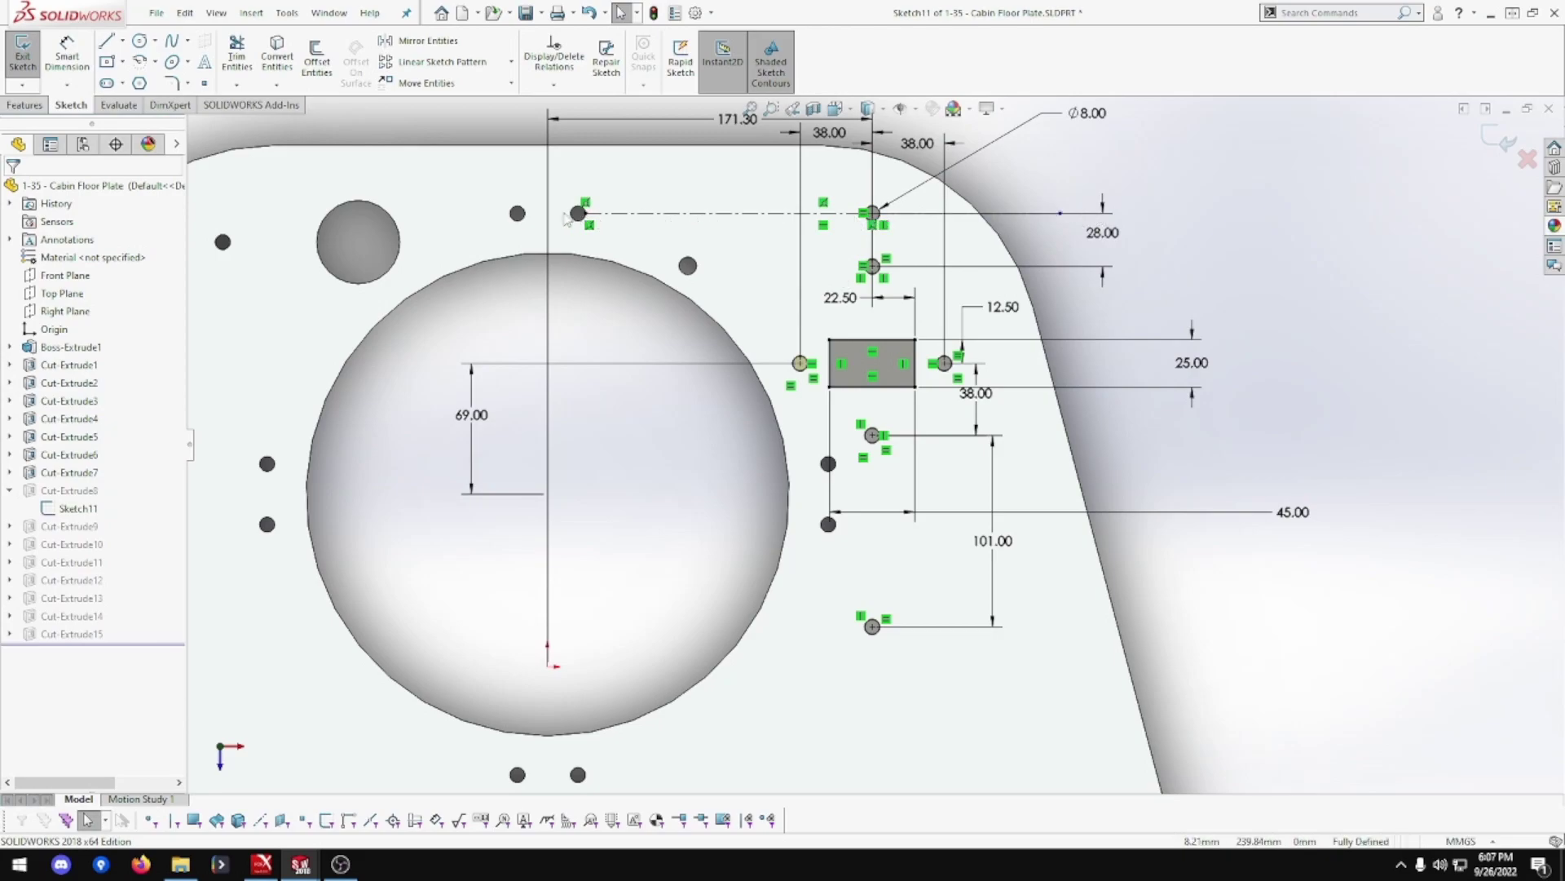
- Change the upper small holes' 28.00 spacing dimension to 26.00
double_click(1098, 233)
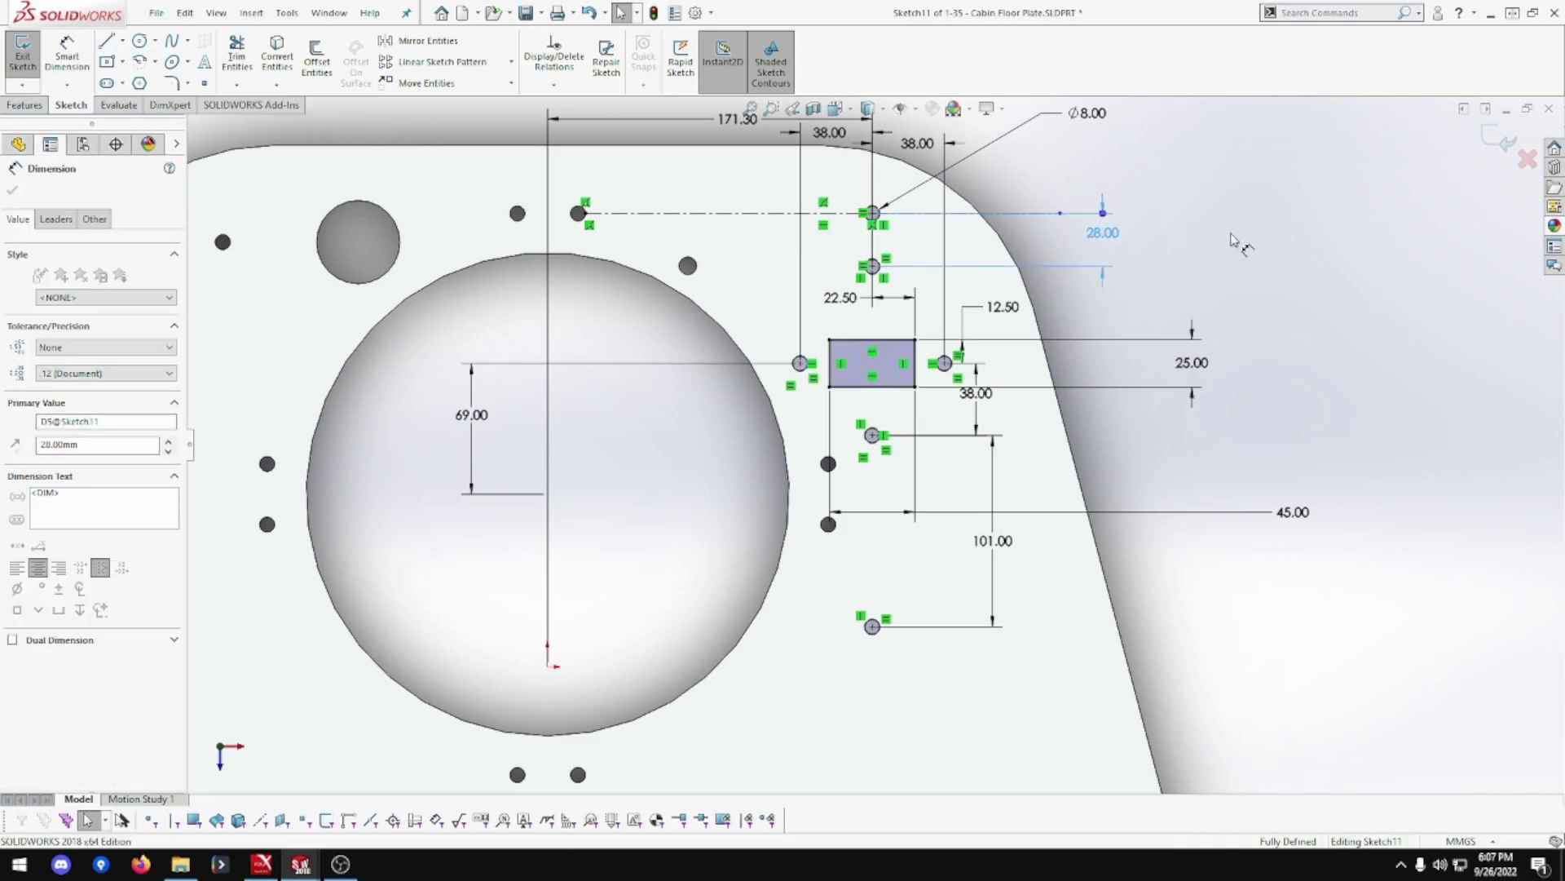
text(26)
key(Return)
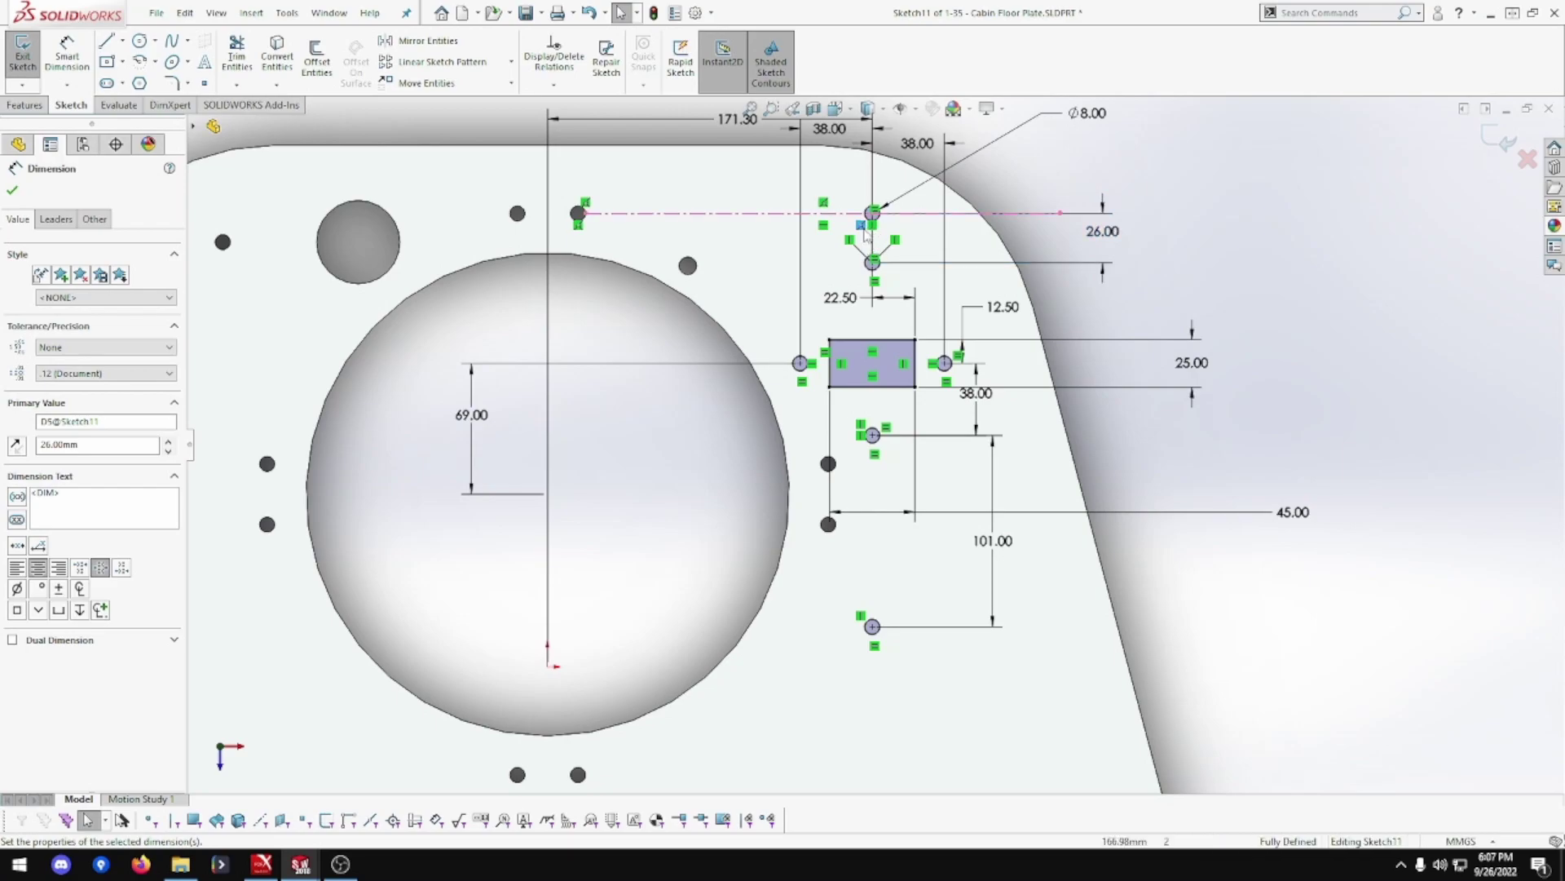
click(896, 224)
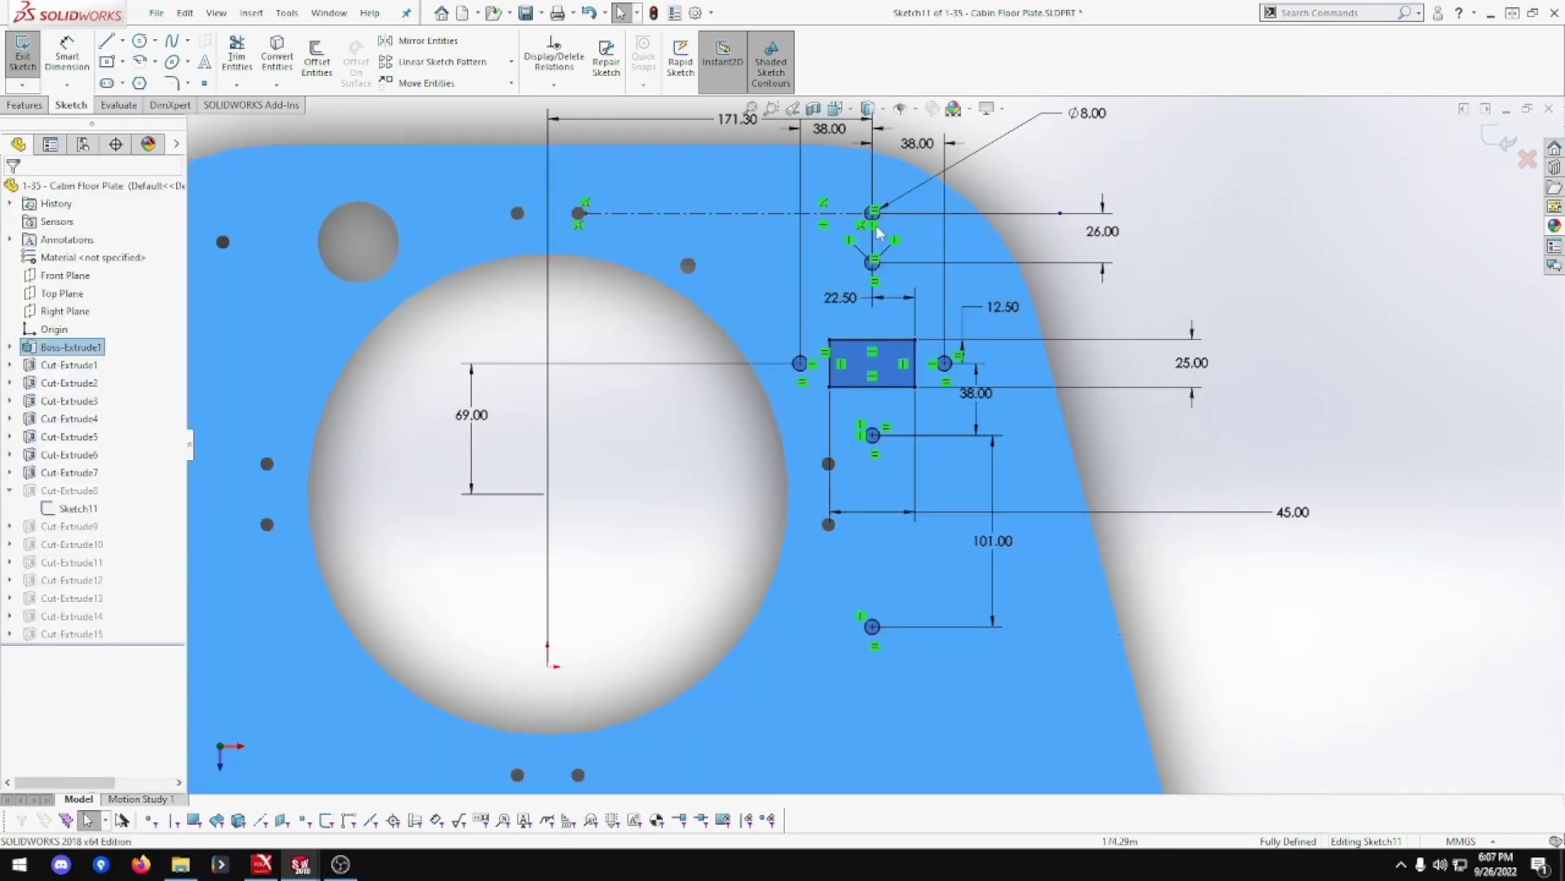
click(998, 191)
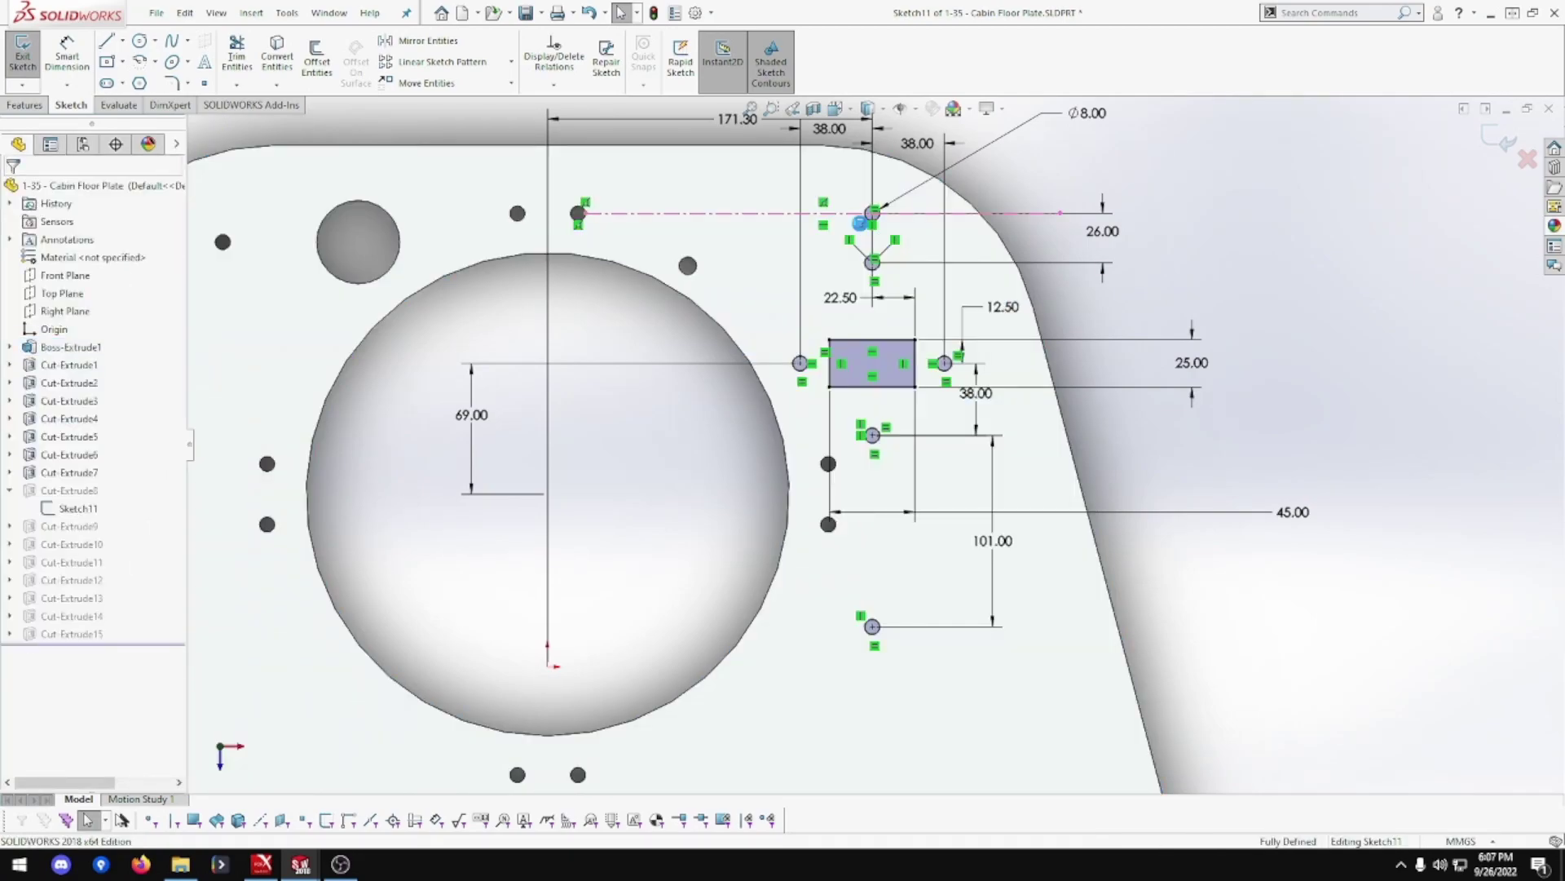
- Delete the holes' centreline relation and drag both small holes further down
click(861, 224)
key(Delete)
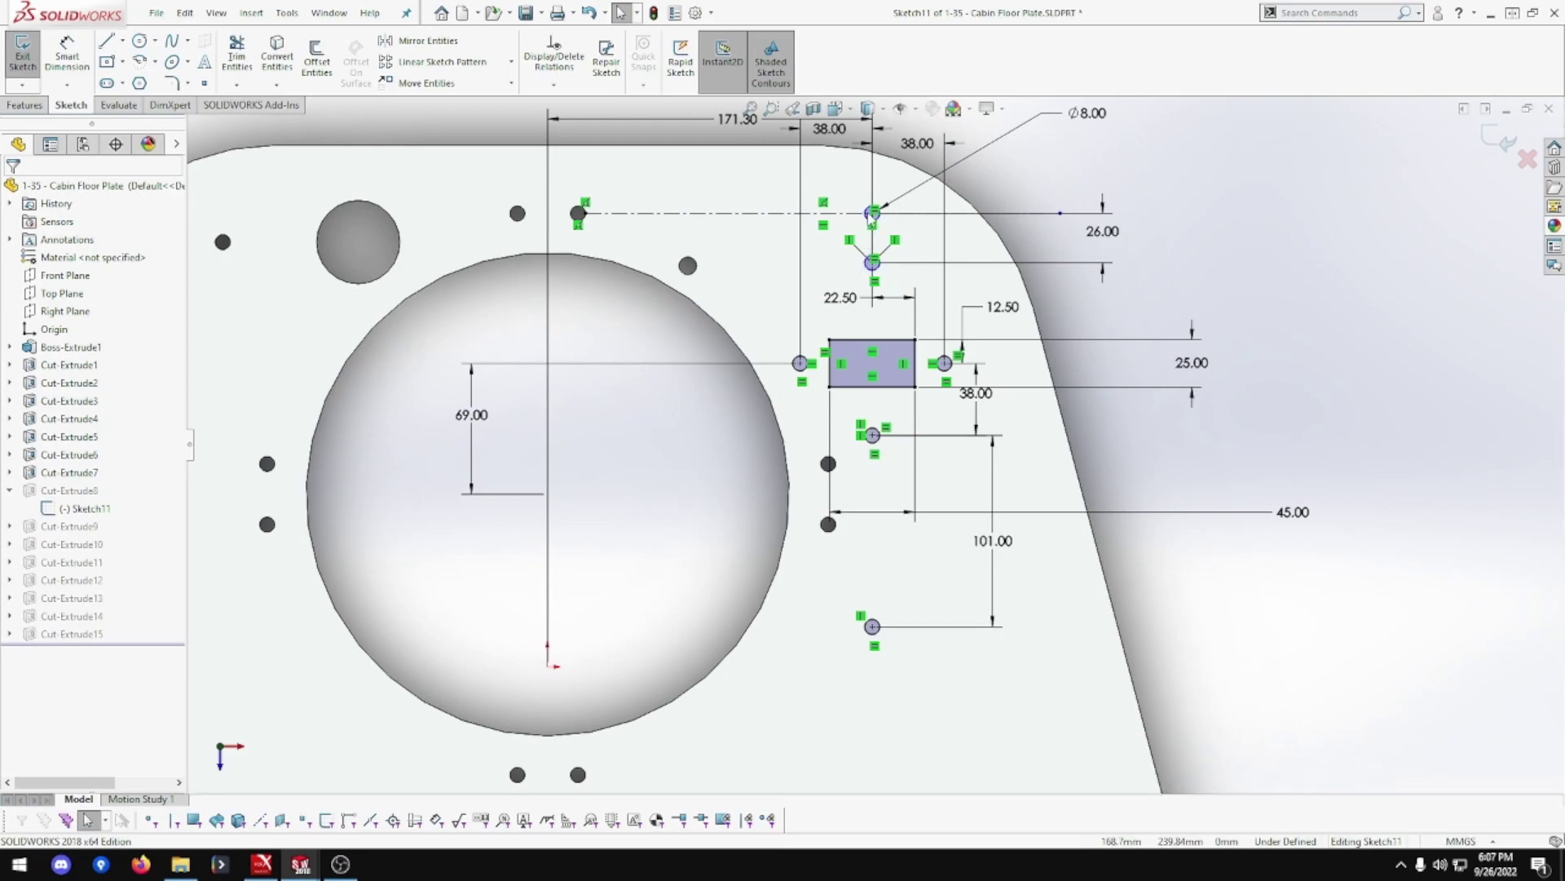
click(872, 214)
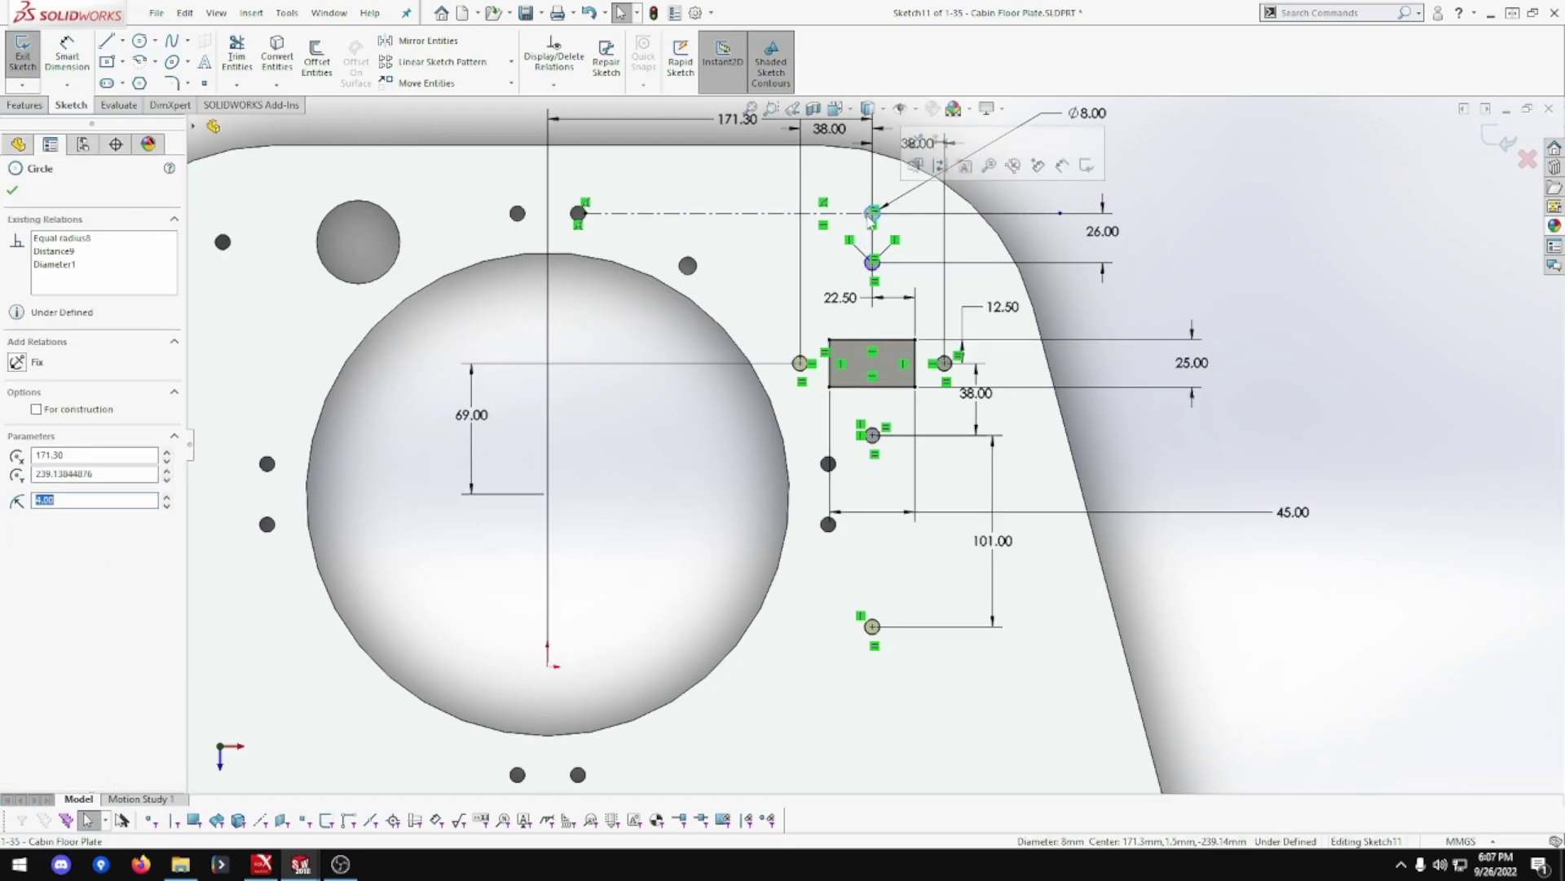
ctrl+click(871, 264)
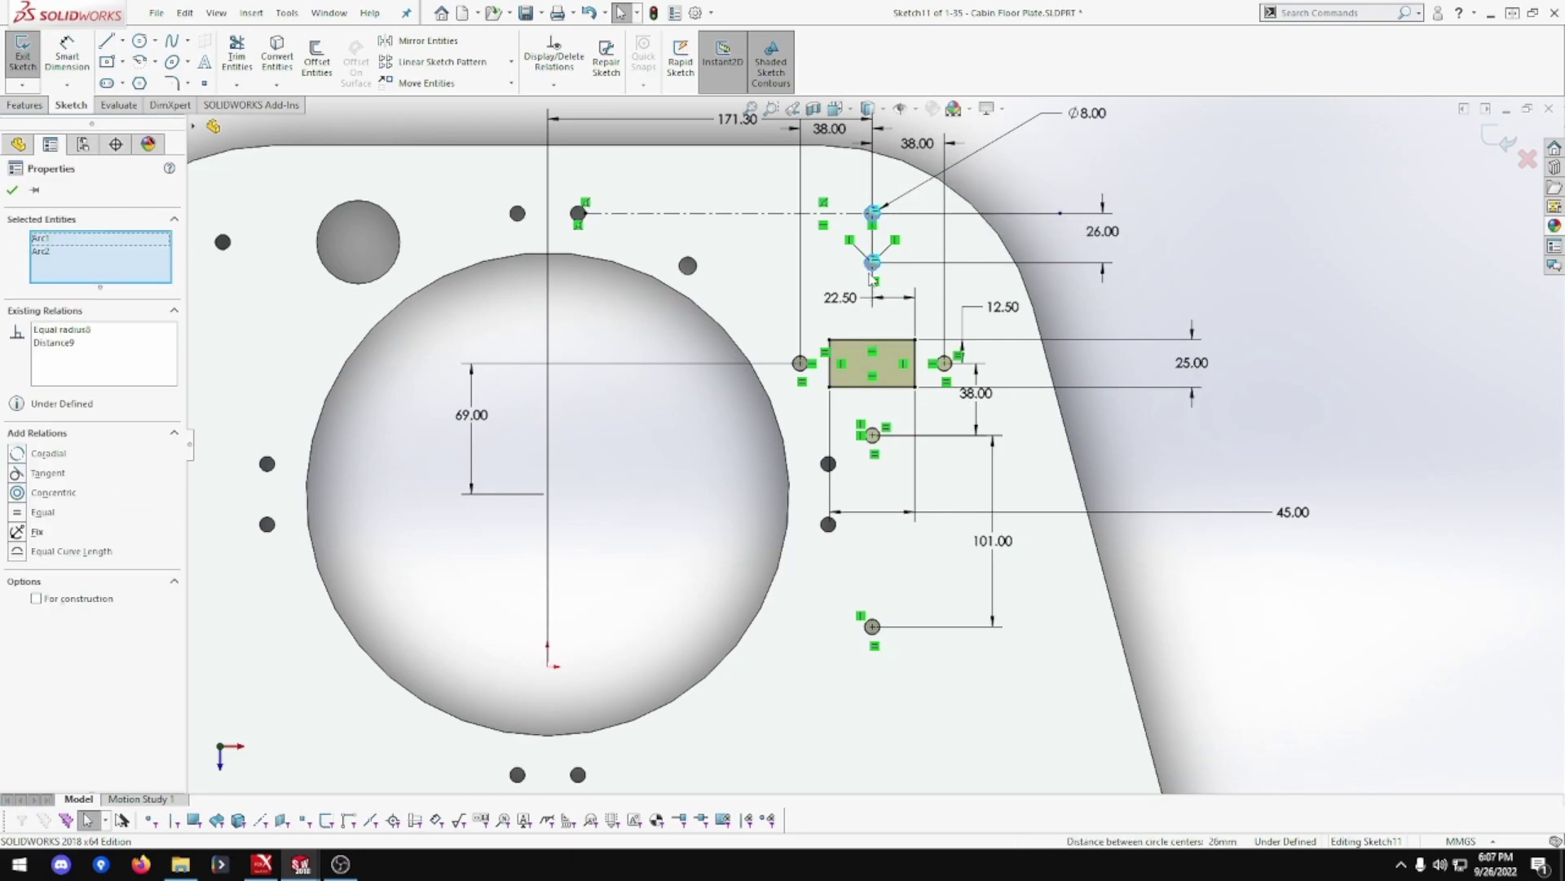
drag(871, 279, 870, 298)
click(1220, 279)
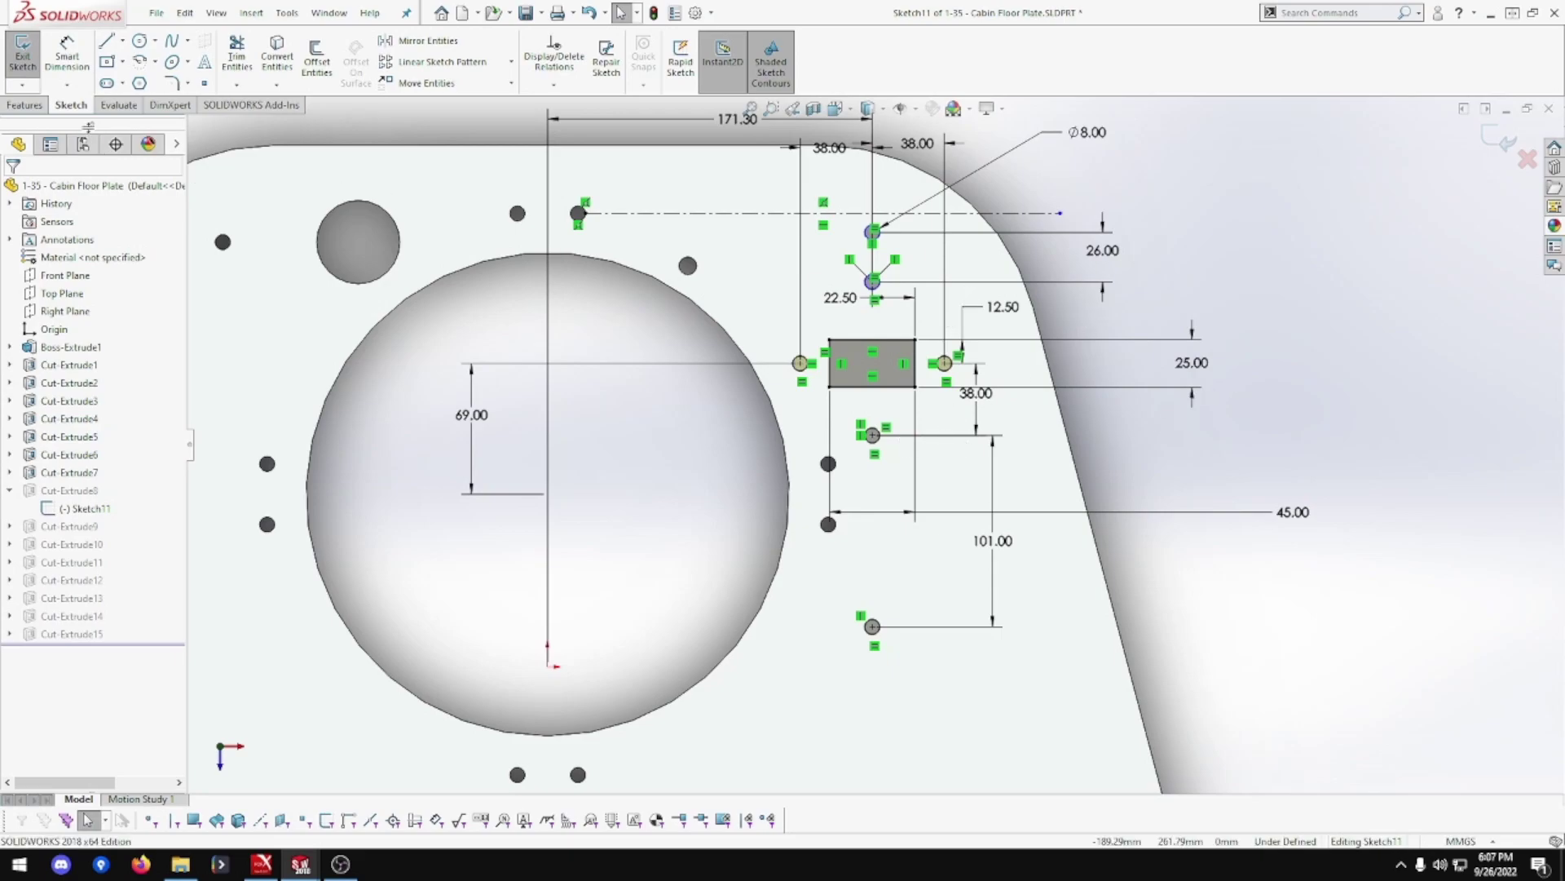
- Add a 38.00 vertical dimension between the lower small hole and right-hand hole, then exit Sketch11
click(68, 55)
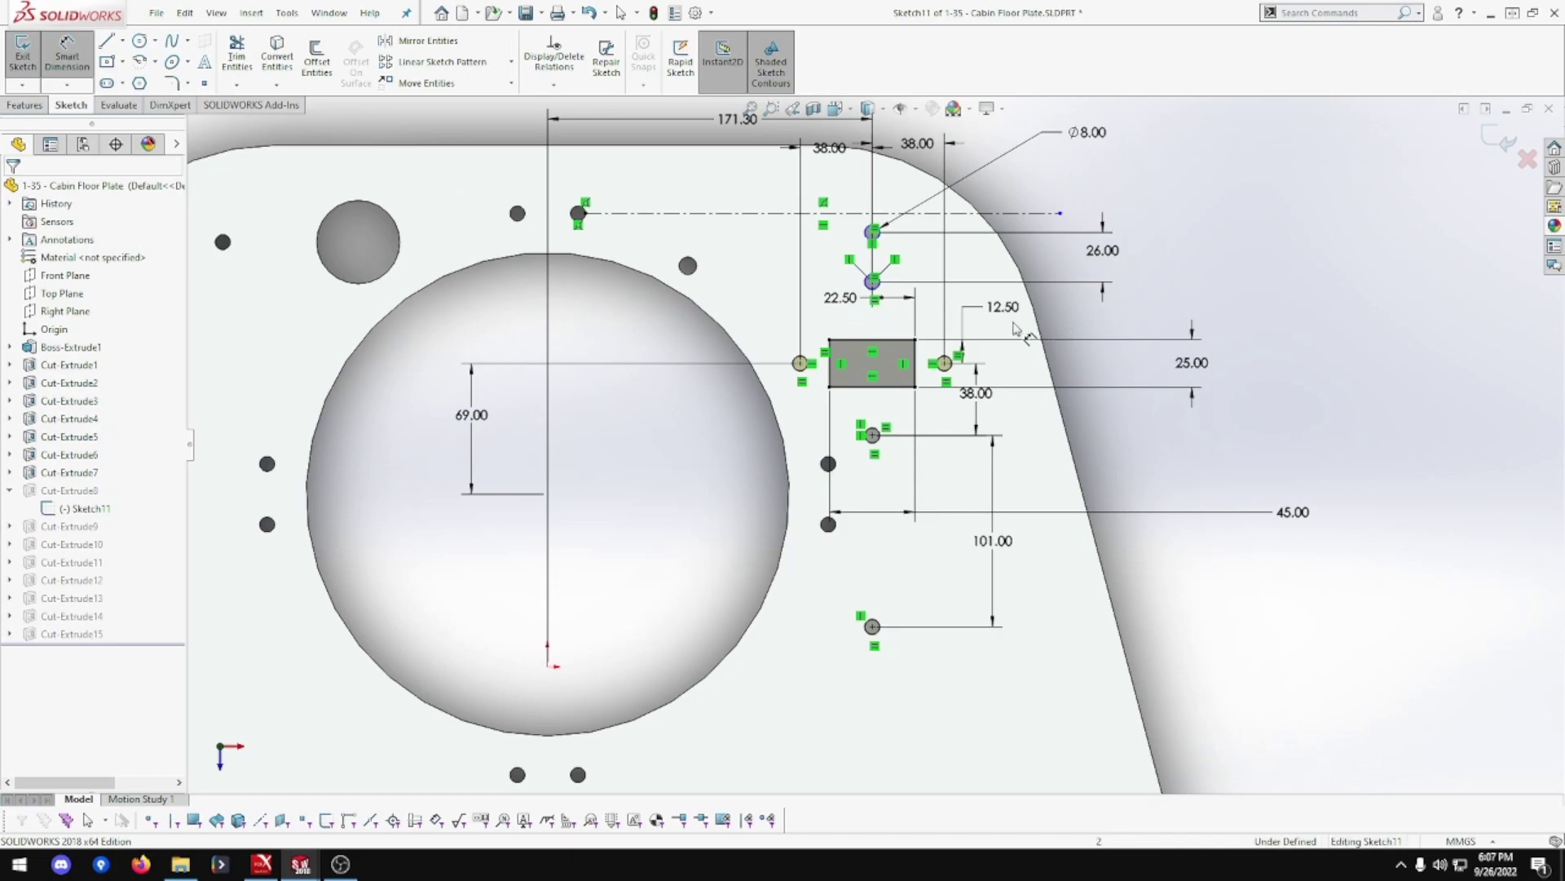
click(945, 362)
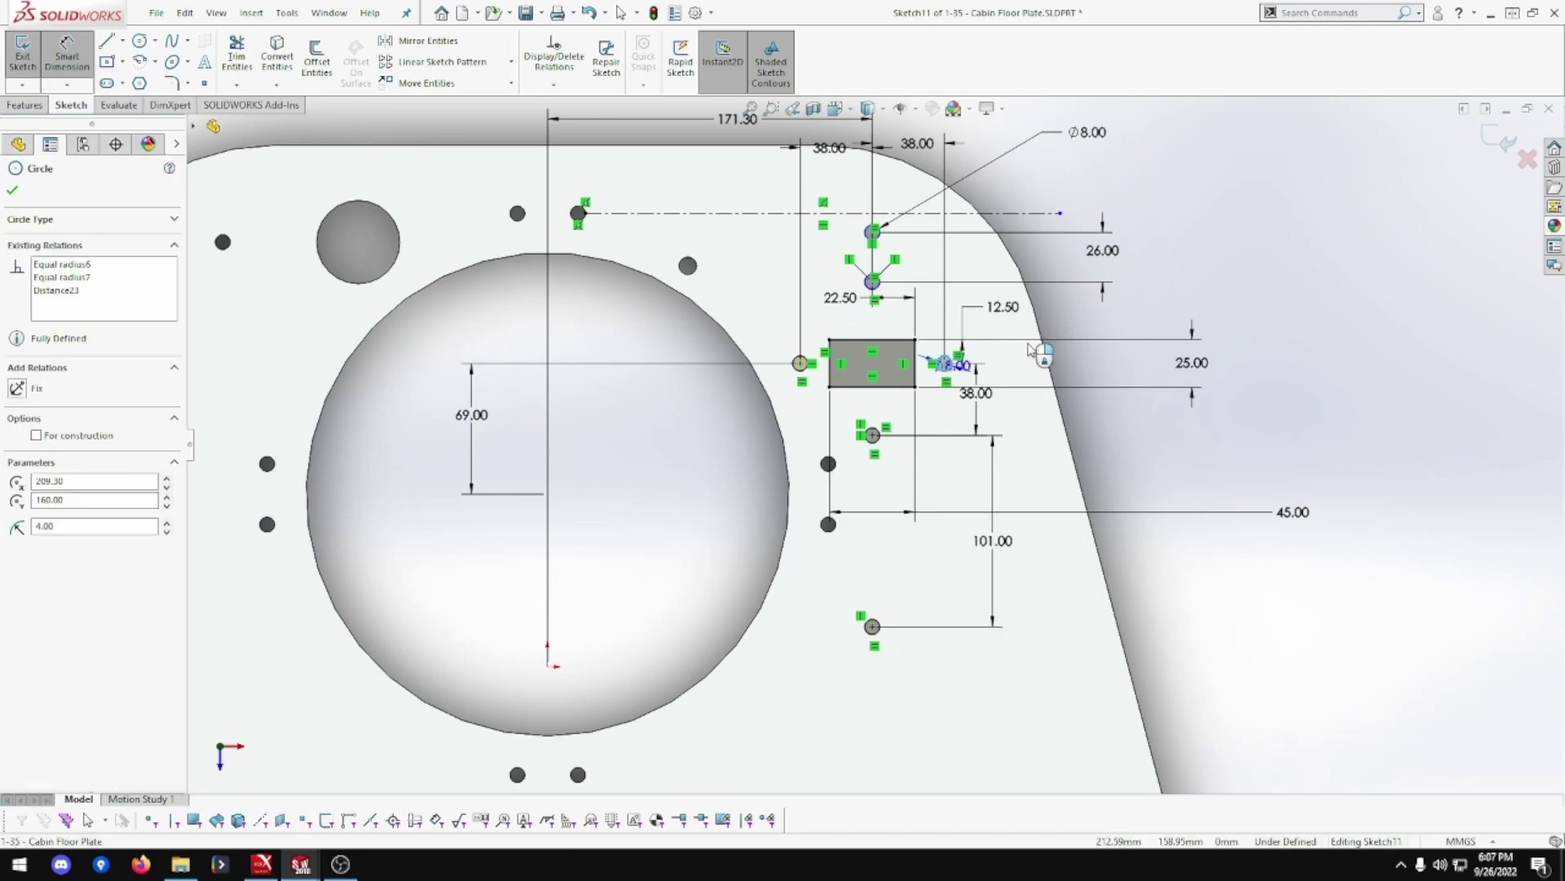
click(874, 282)
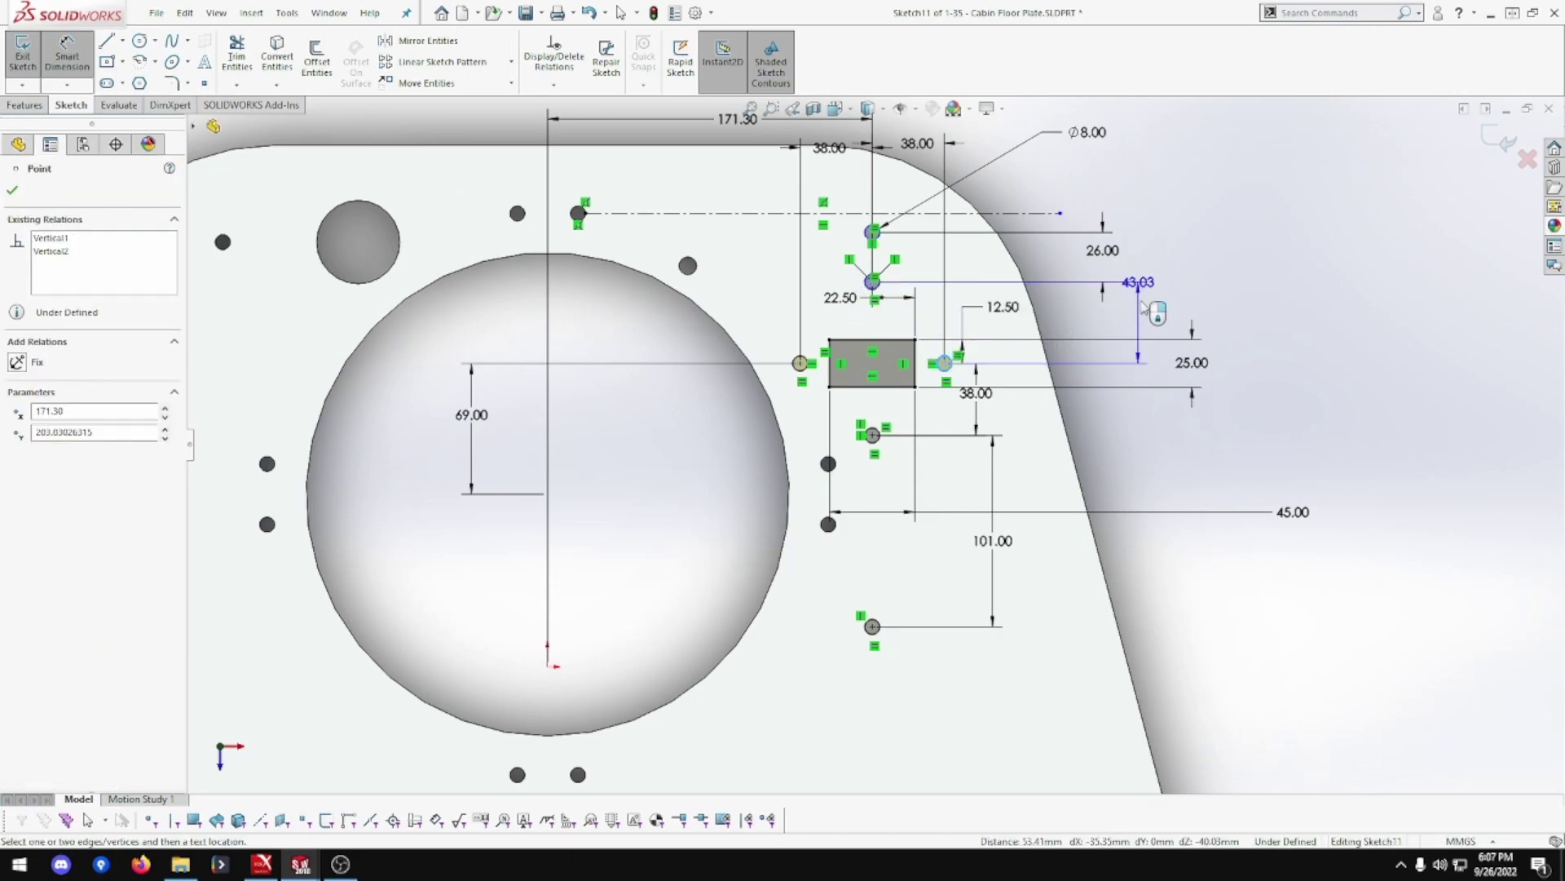
click(1182, 308)
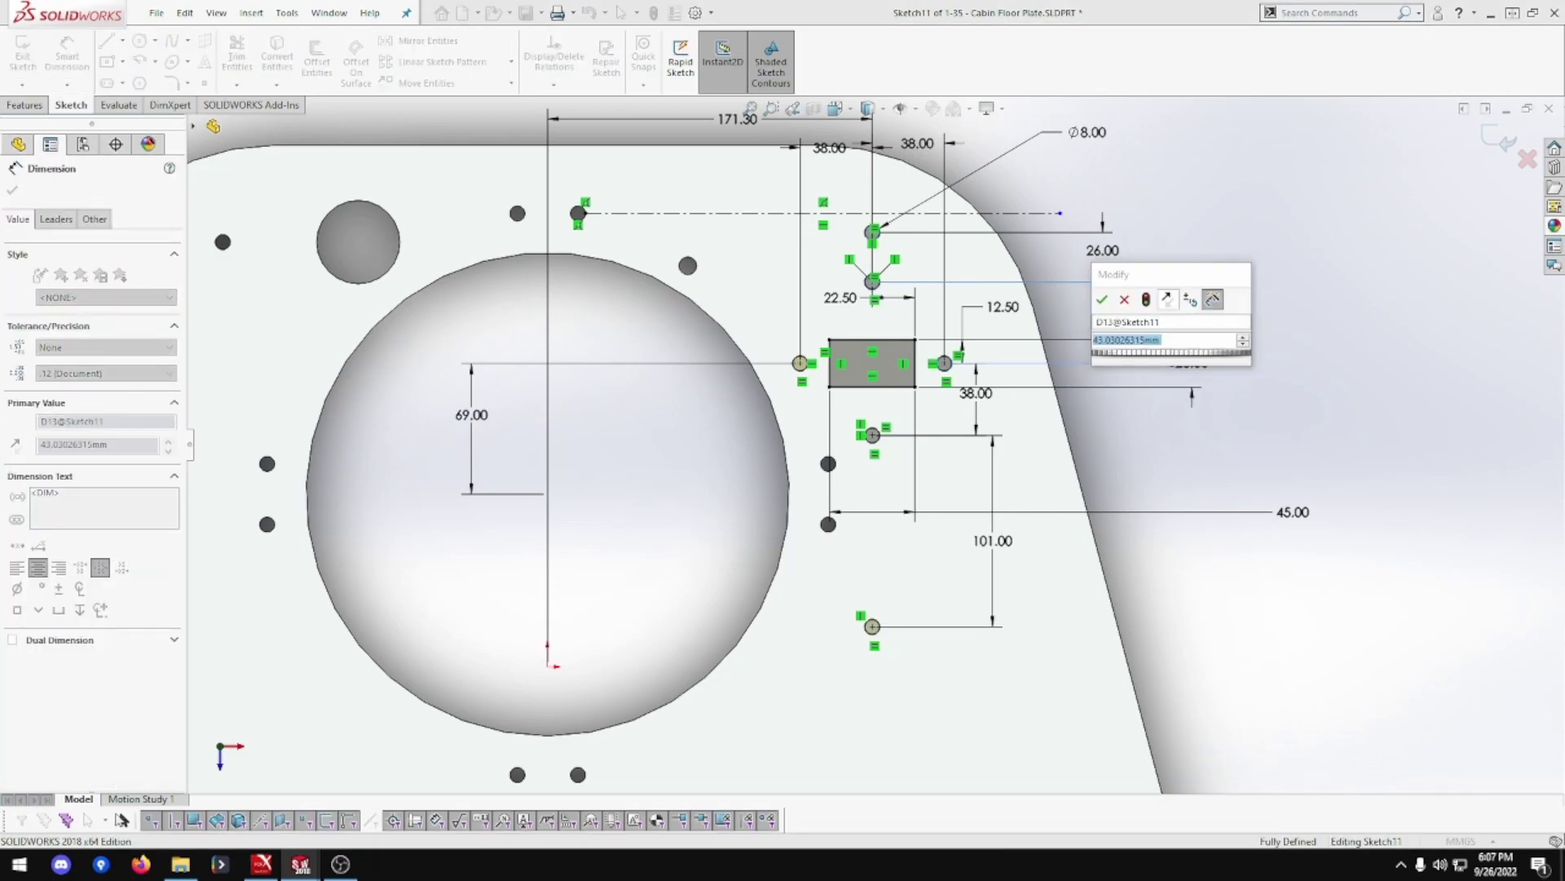
text(38)
key(Return)
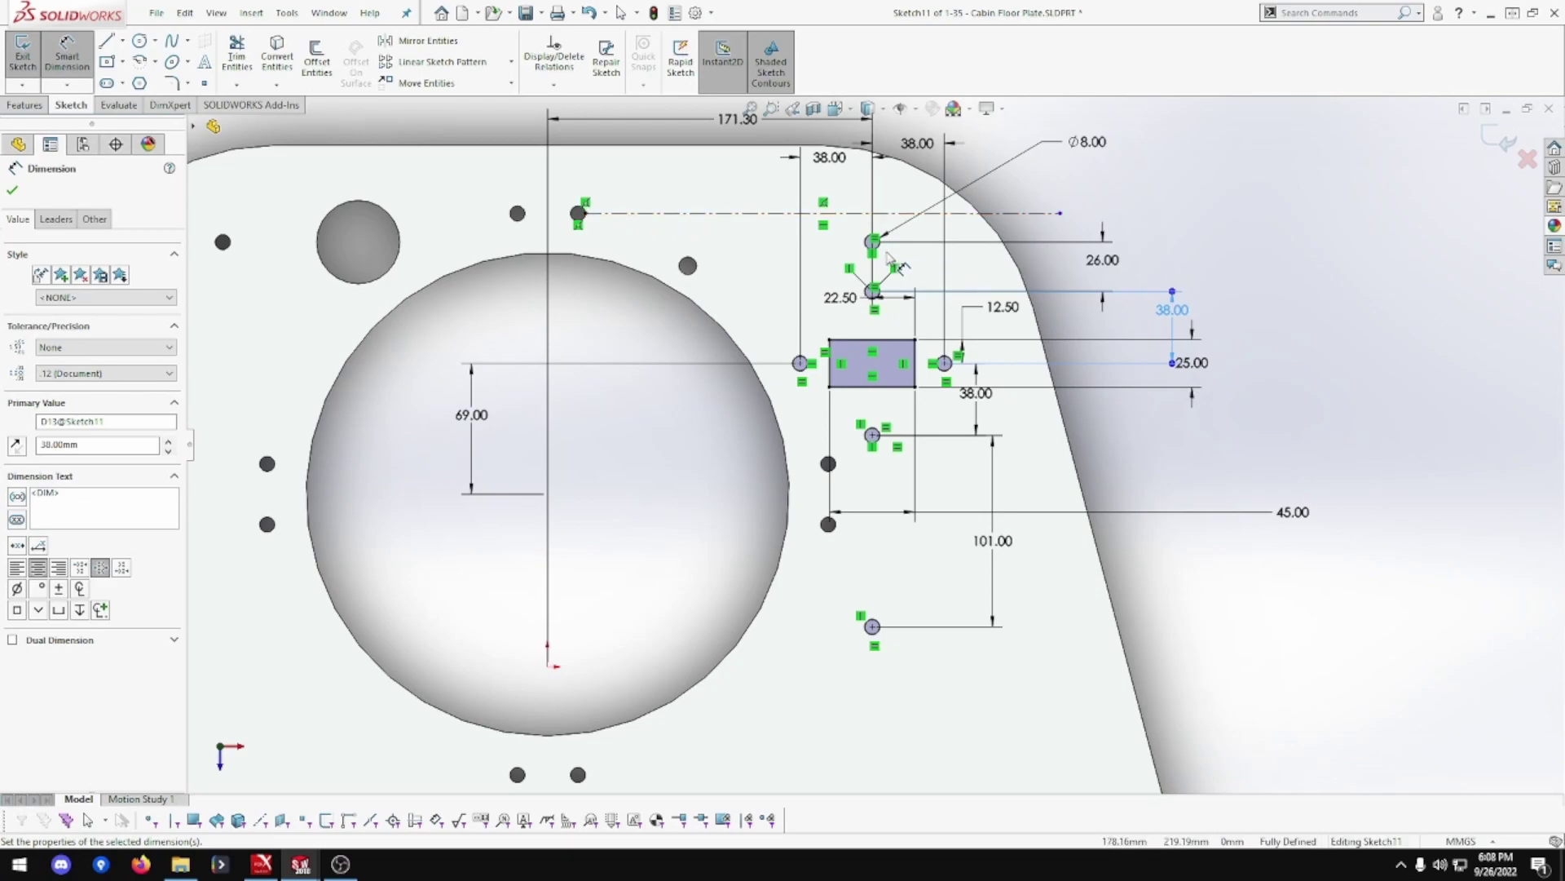
key(Escape)
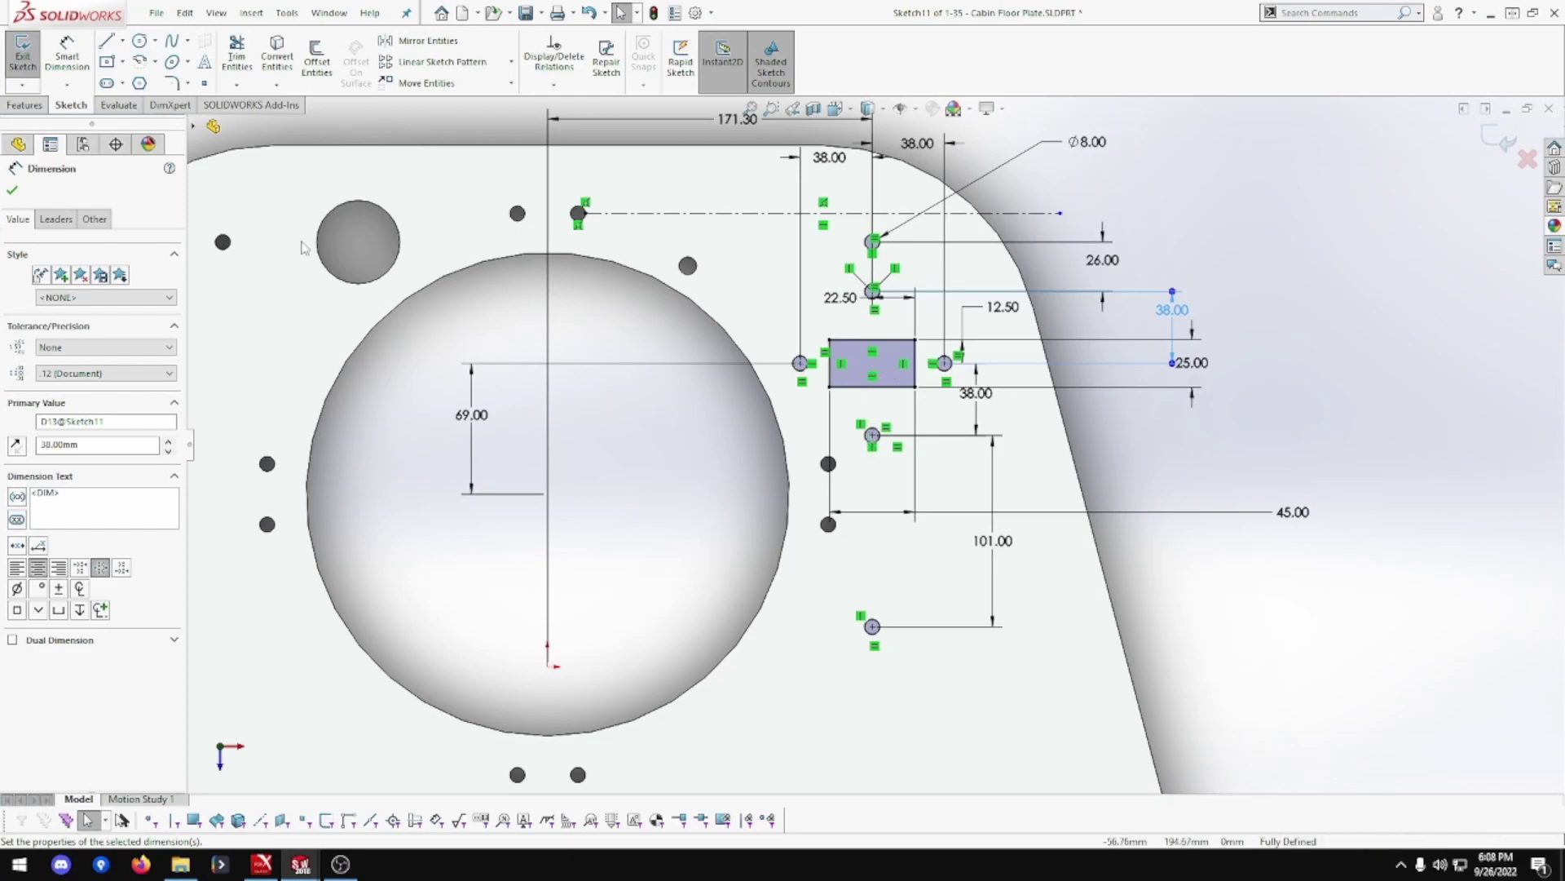
click(22, 55)
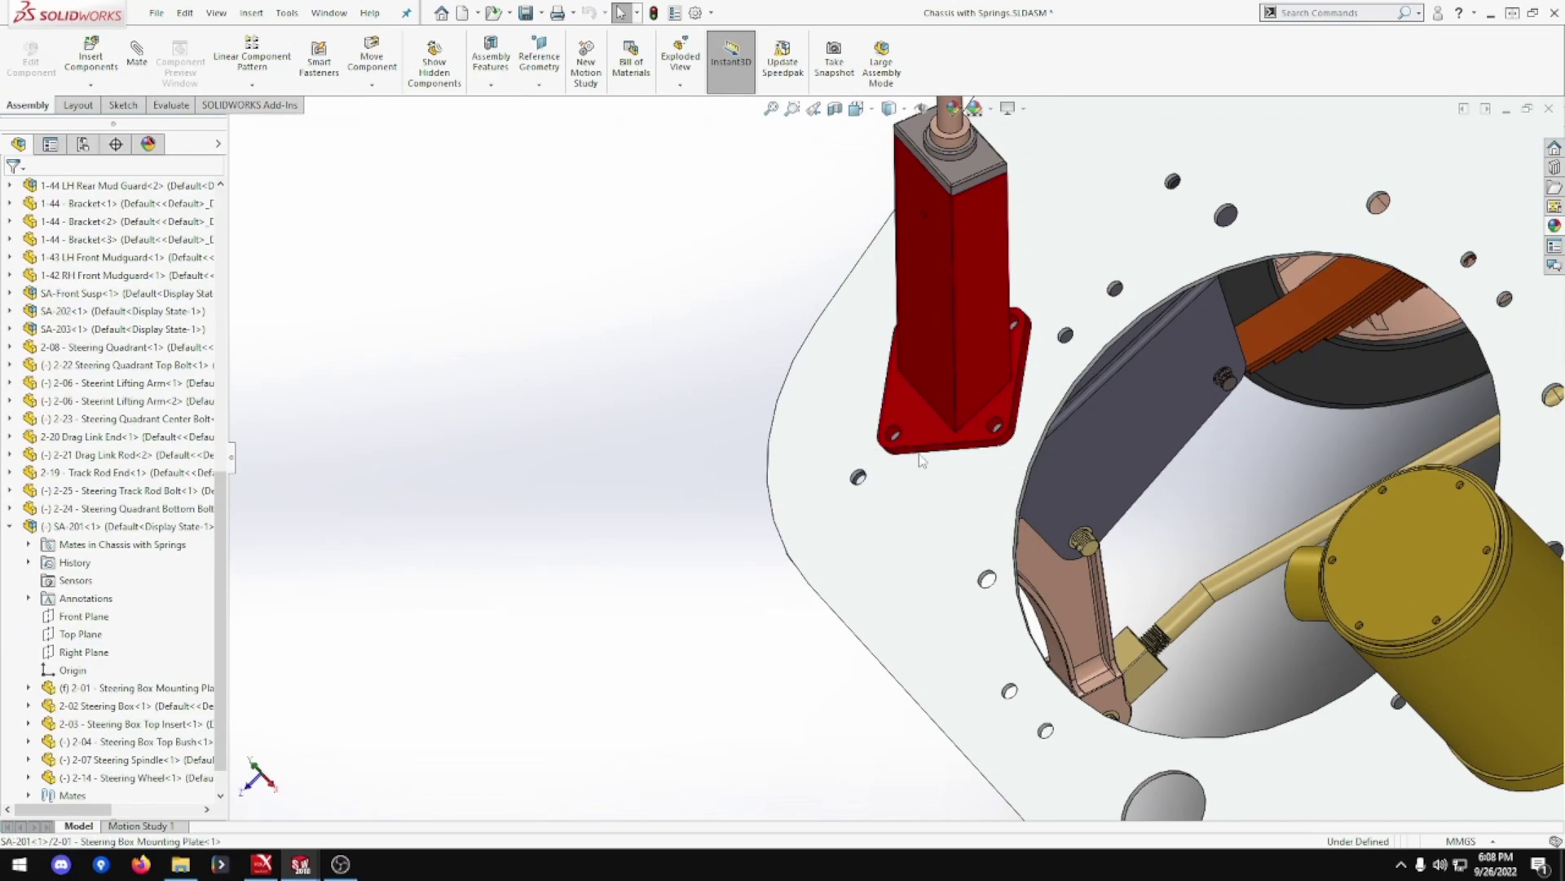
mouse_move(914, 460)
middle_down()
mouse_move(854, 436)
mouse_move(952, 348)
middle_up()
scroll(855, 437, down, 3)
scroll(854, 436, down, 2)
click(856, 433)
scroll(951, 349, up, 3)
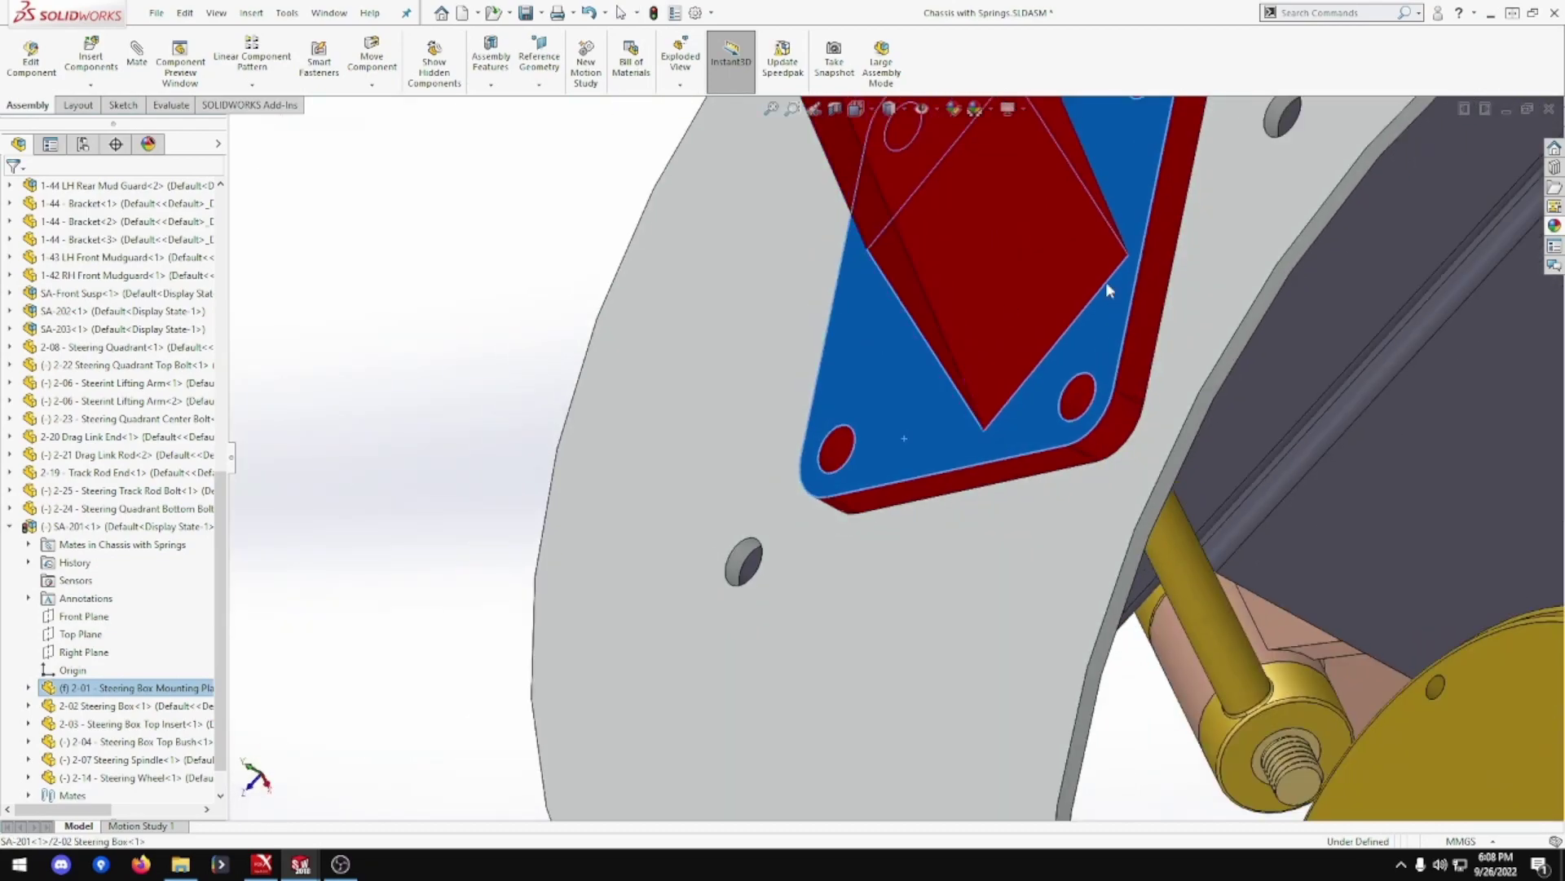
scroll(1107, 281, up, 2)
middle_drag(1037, 274, 1046, 293)
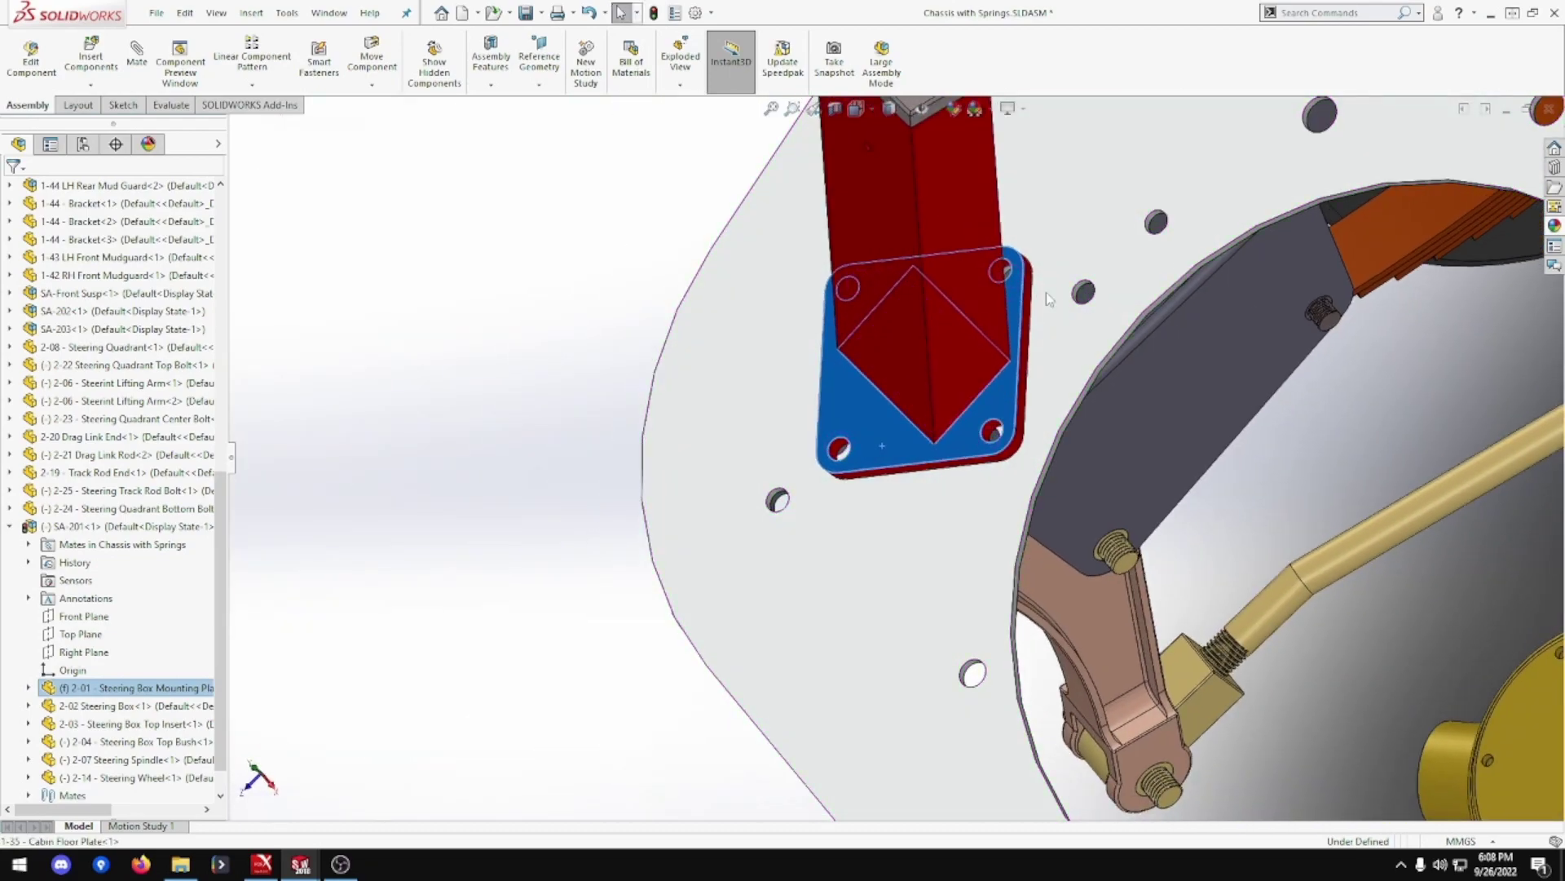
scroll(950, 410, down, 2)
middle_drag(950, 410, 882, 416)
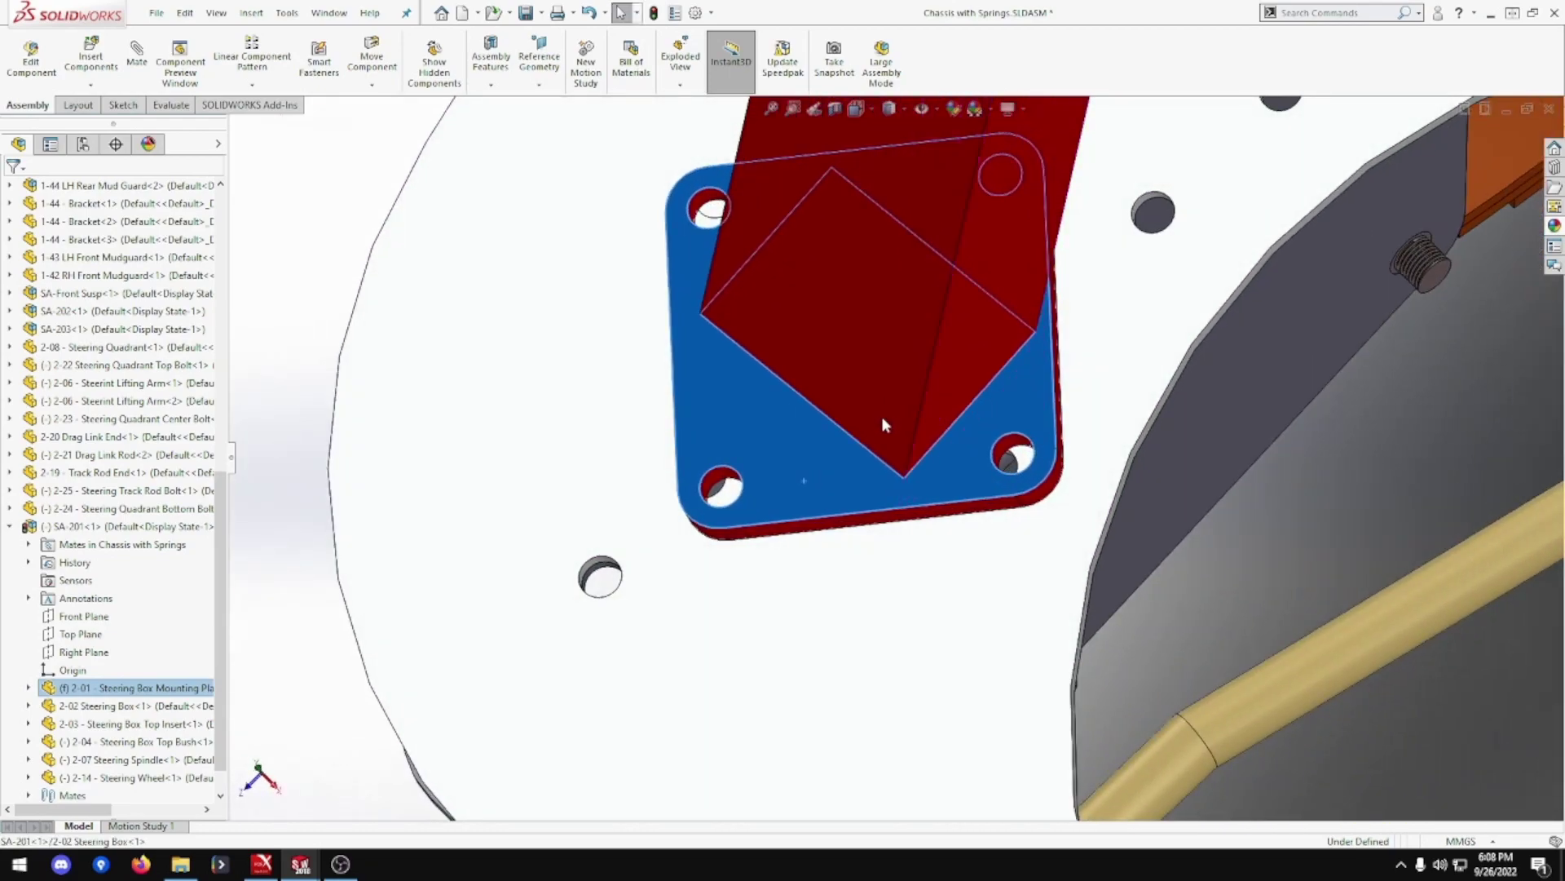
scroll(882, 416, down, 3)
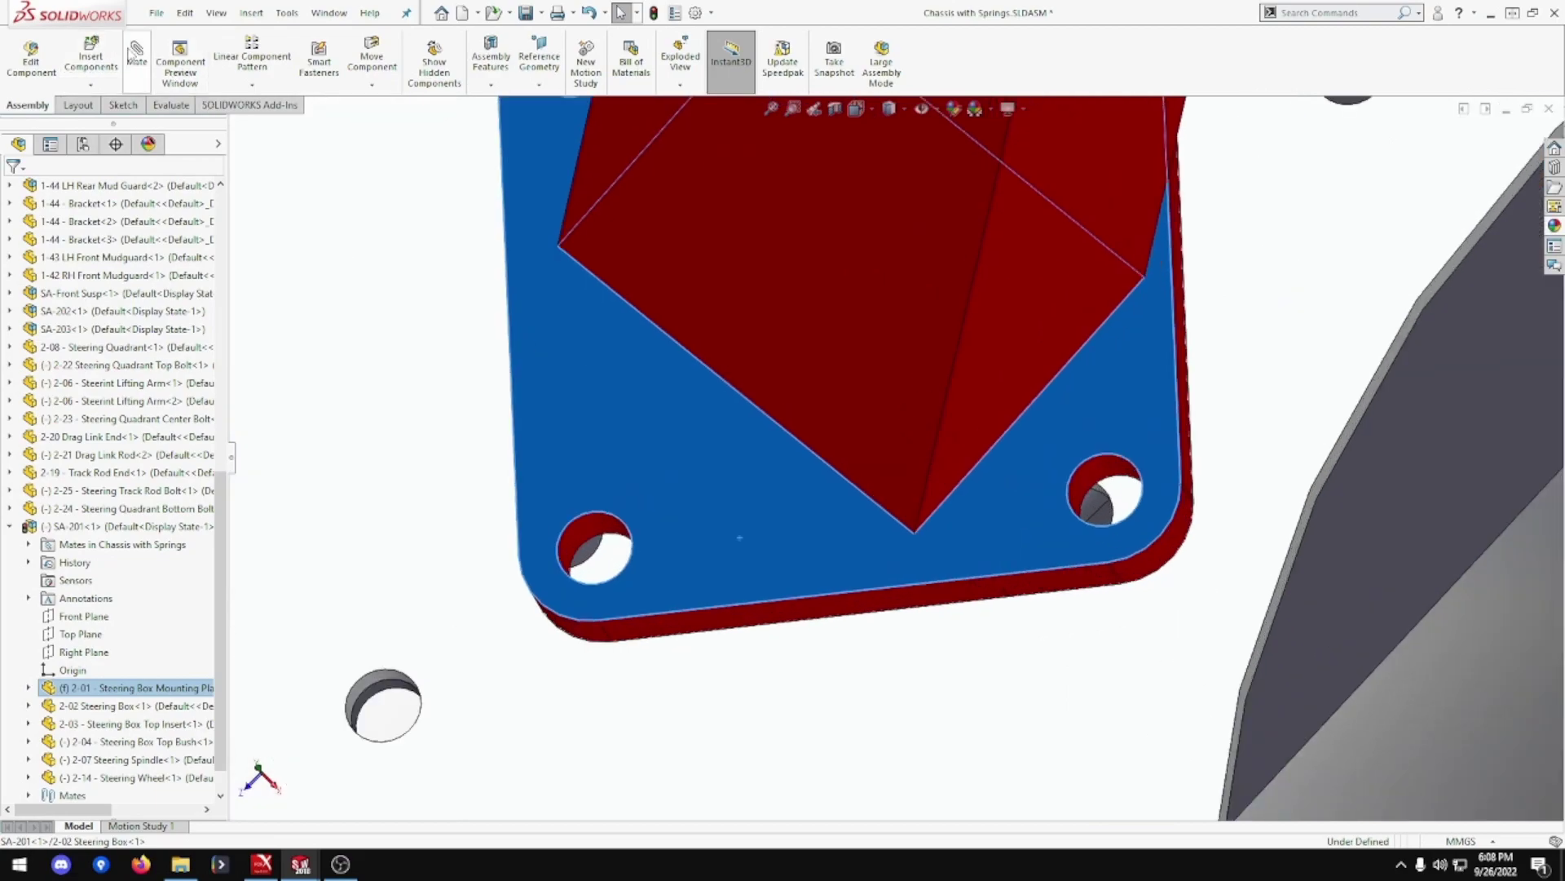
- Clear old mate selections and make a mounting plate bolt hole concentric with its floor plate hole
click(136, 59)
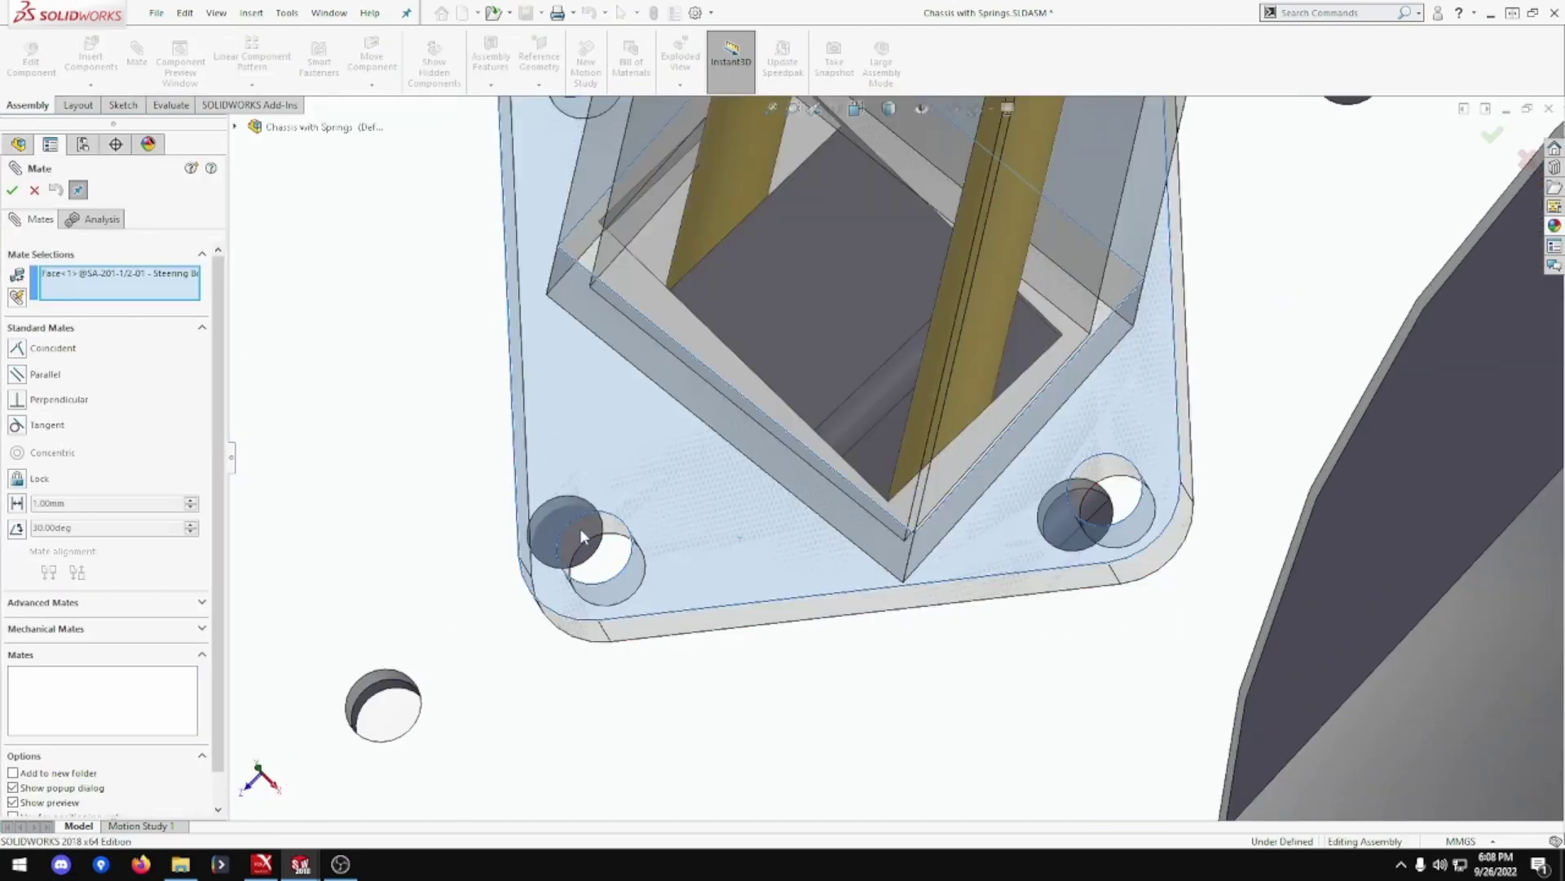
right_click(124, 291)
click(196, 302)
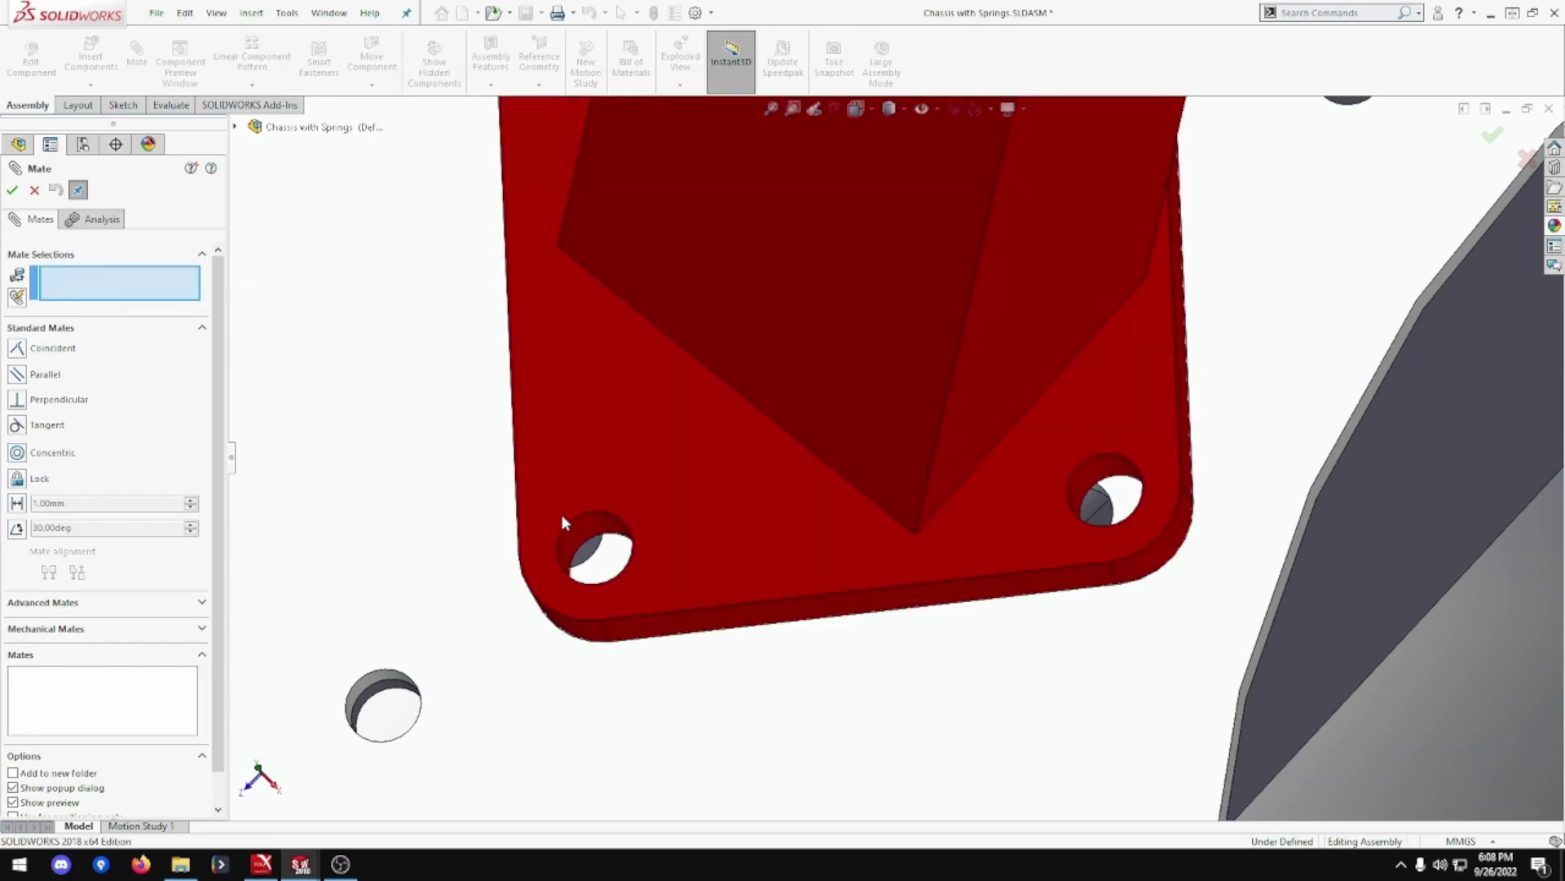
click(586, 525)
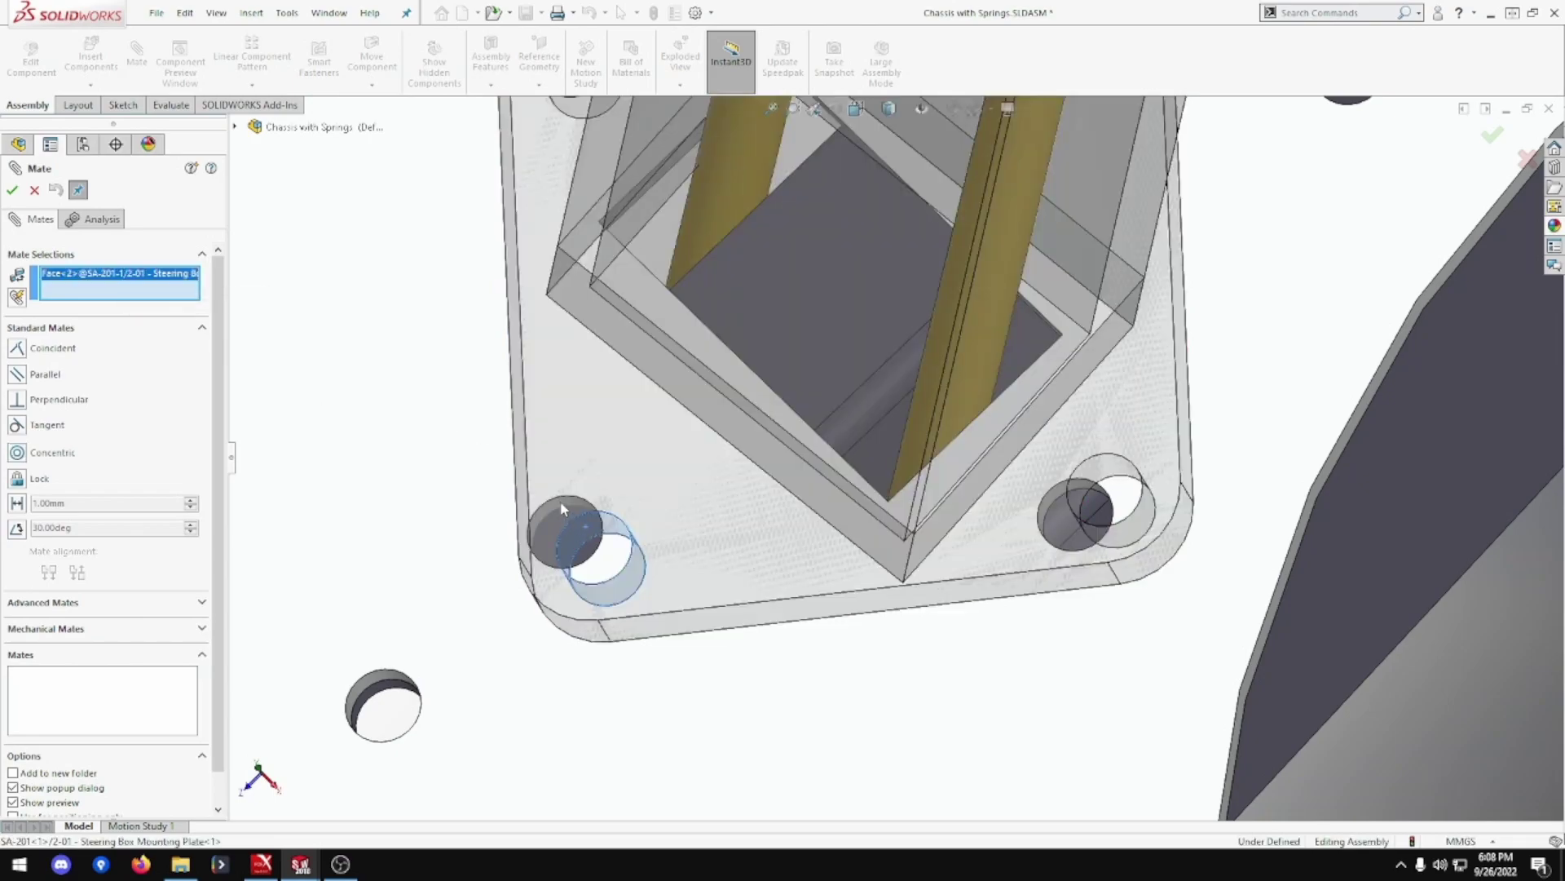
click(563, 504)
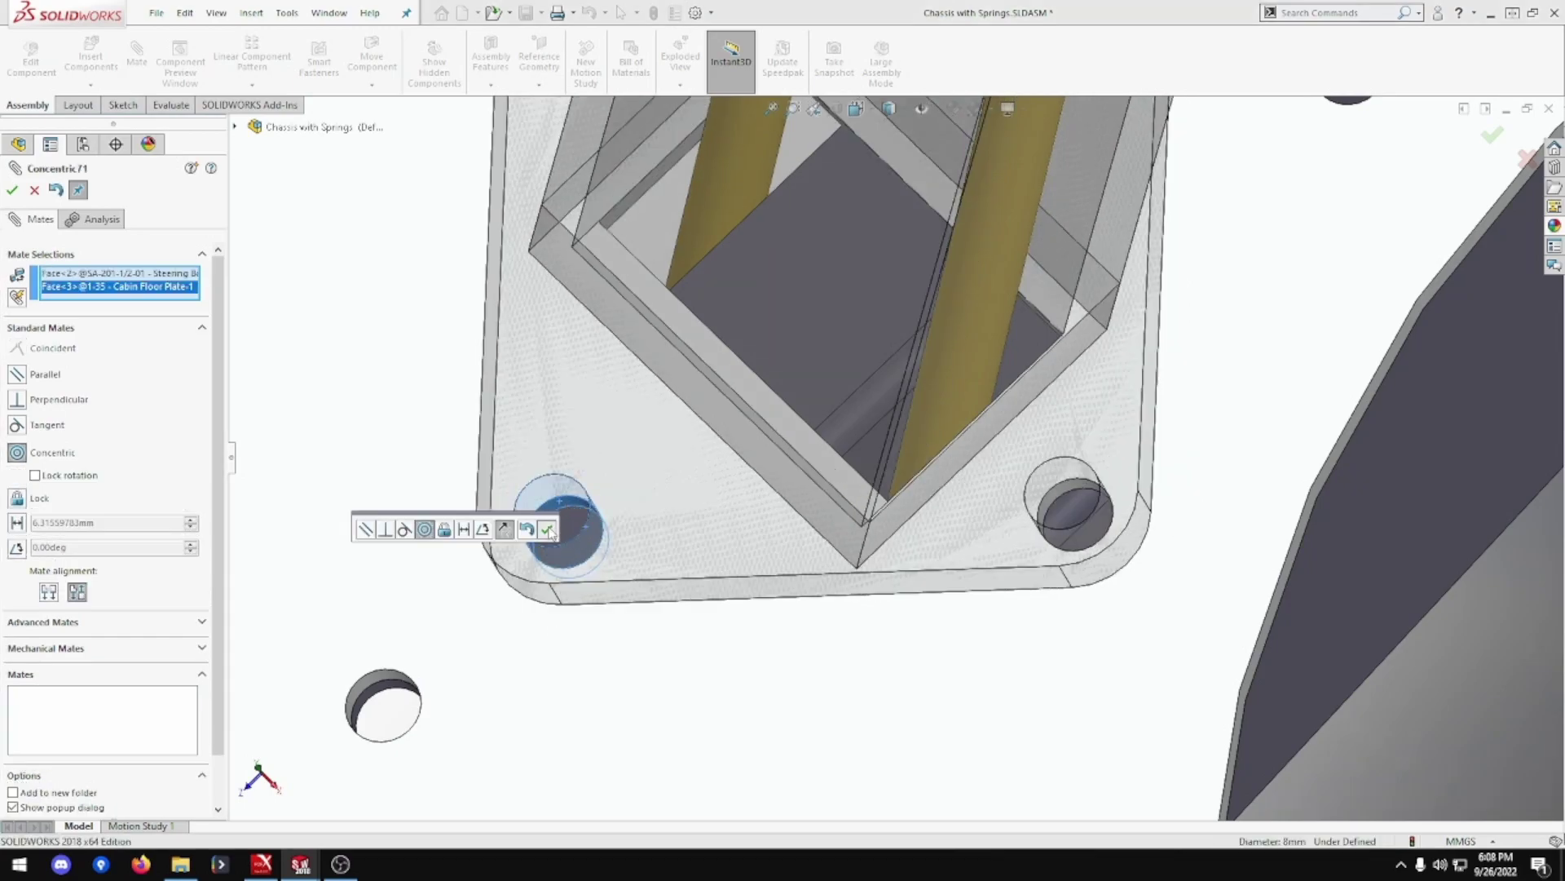
click(547, 528)
scroll(554, 532, up, 5)
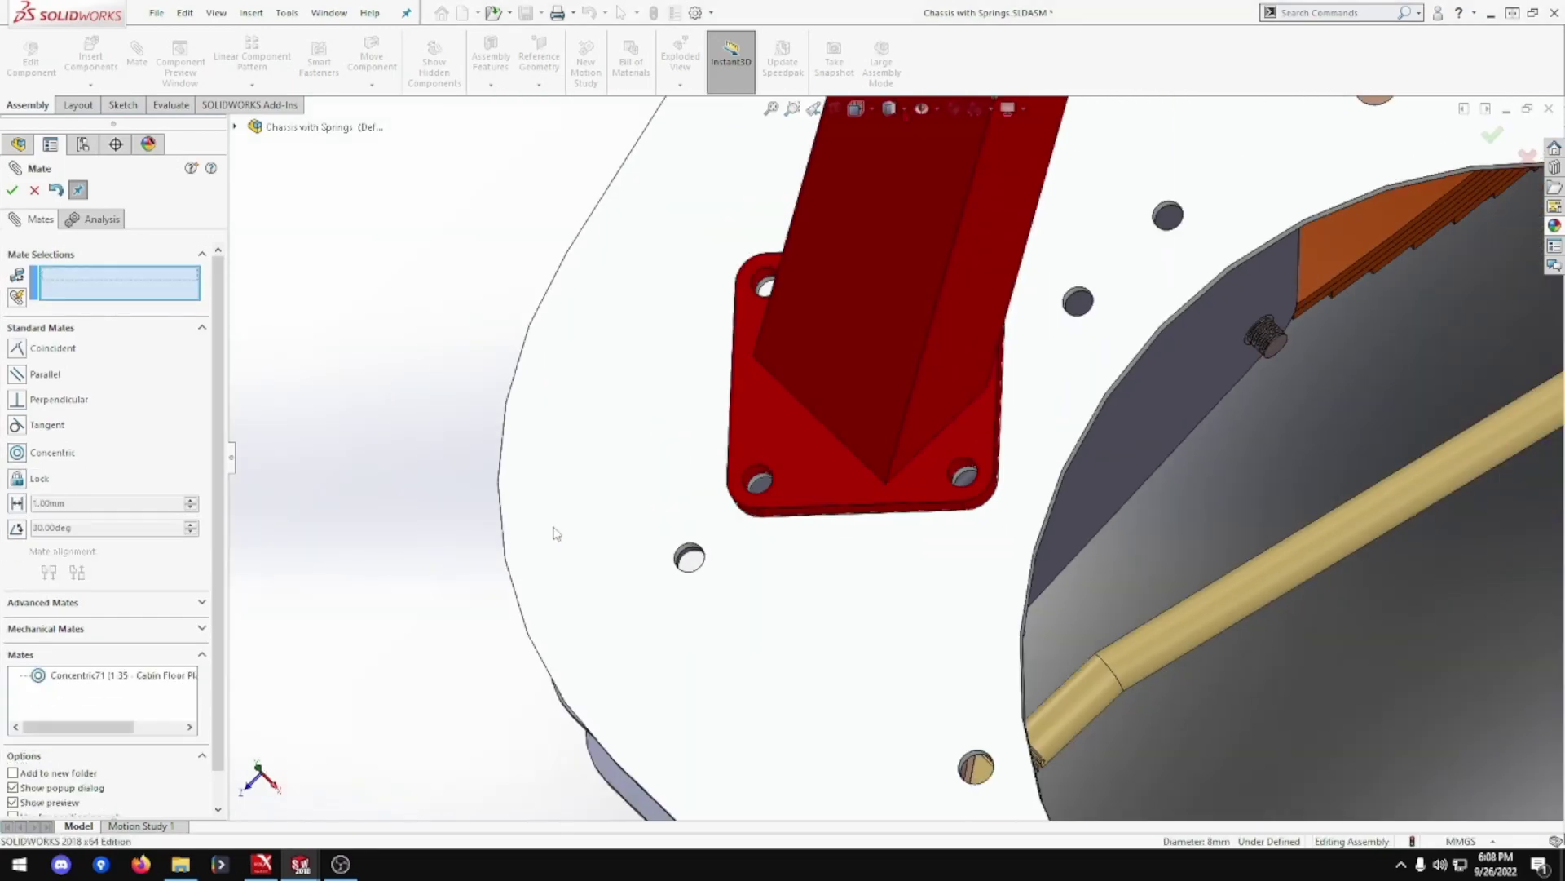
mouse_move(566, 501)
middle_down()
mouse_move(697, 306)
mouse_move(714, 184)
mouse_move(737, 184)
mouse_move(724, 175)
mouse_move(569, 380)
middle_up()
scroll(569, 379, down, 2)
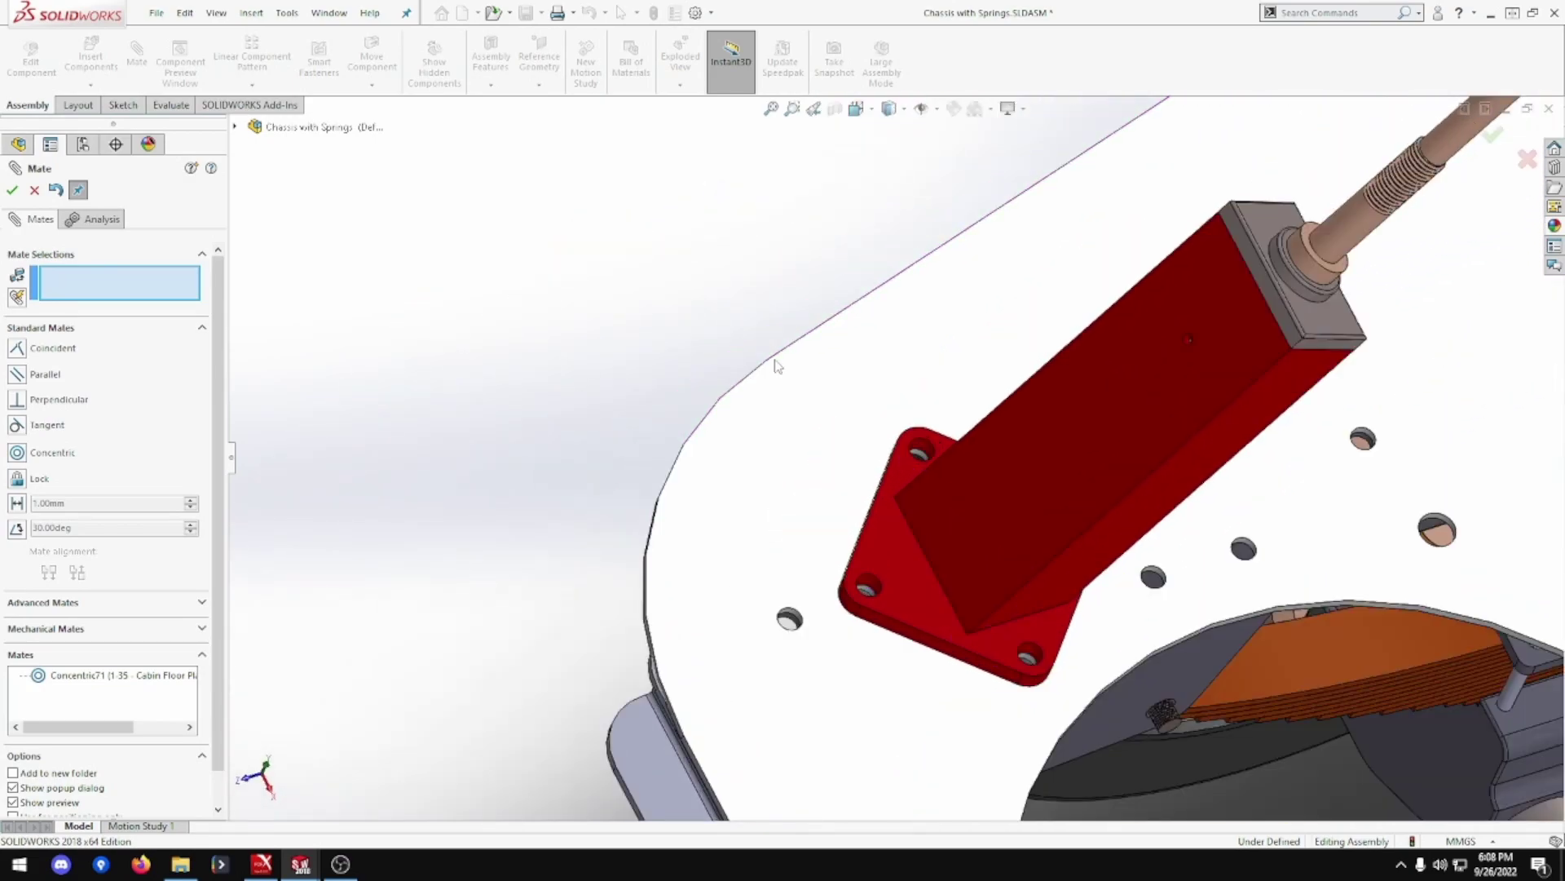
scroll(915, 480, up, 1)
scroll(928, 470, up, 1)
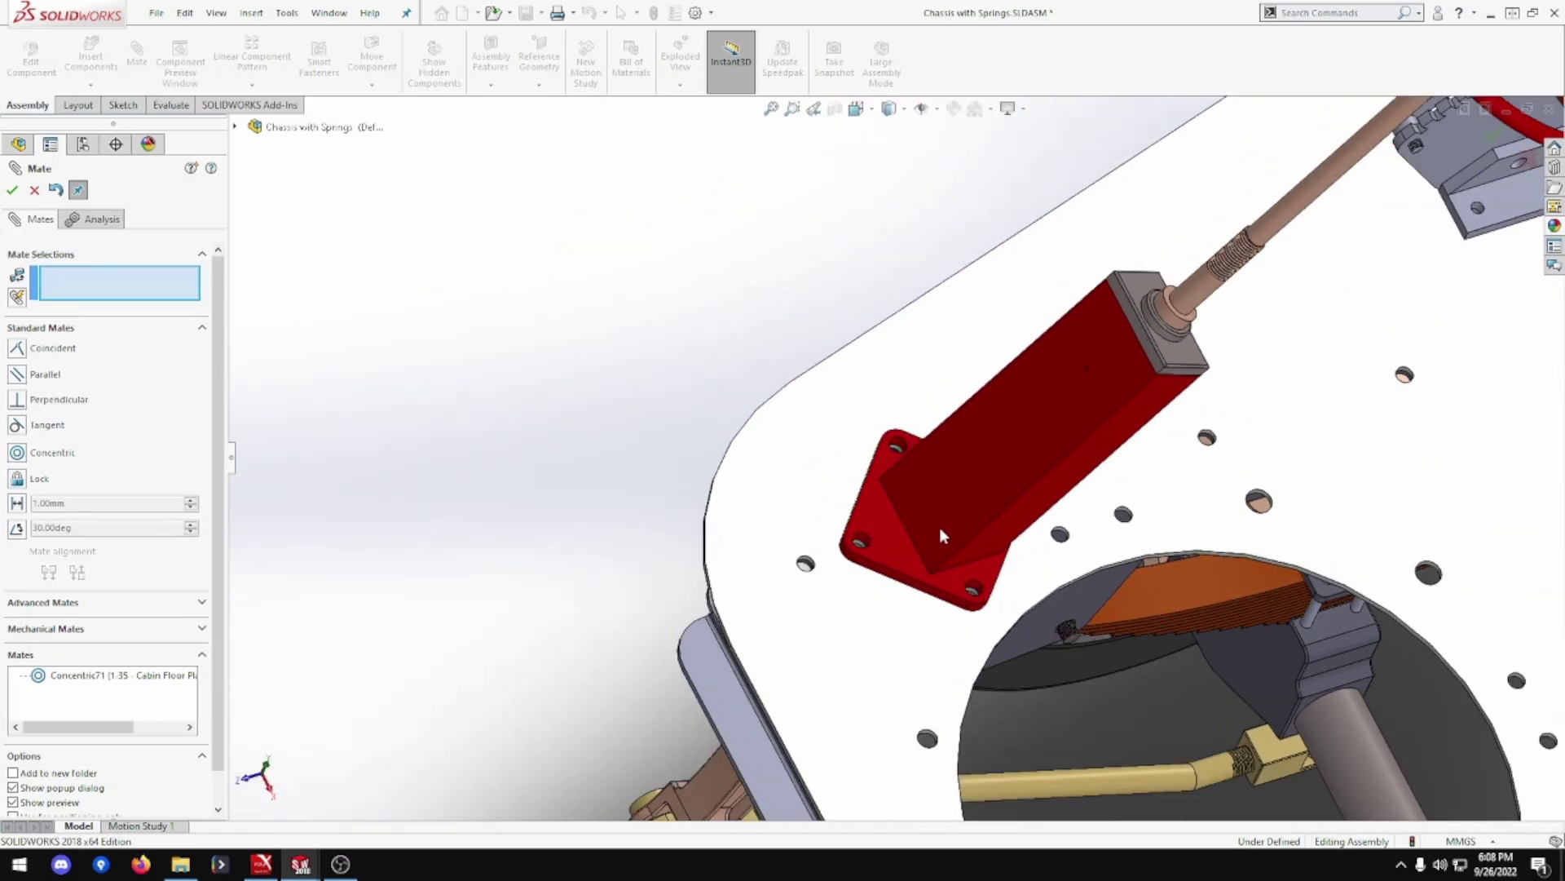
scroll(940, 528, up, 1)
scroll(939, 527, up, 1)
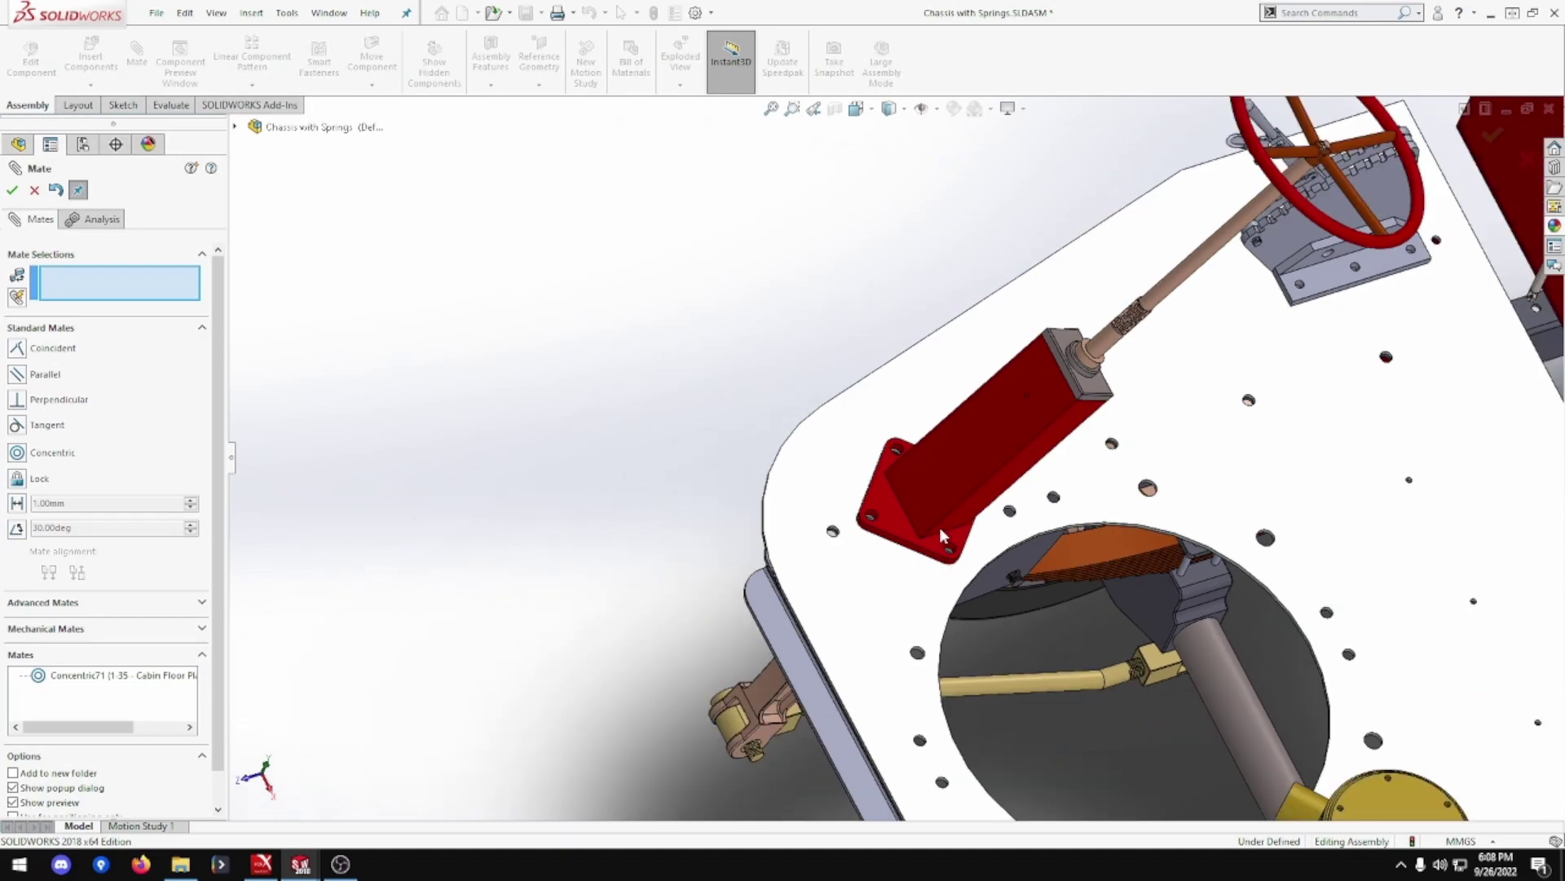
scroll(940, 528, up, 1)
scroll(941, 527, up, 1)
scroll(940, 527, up, 1)
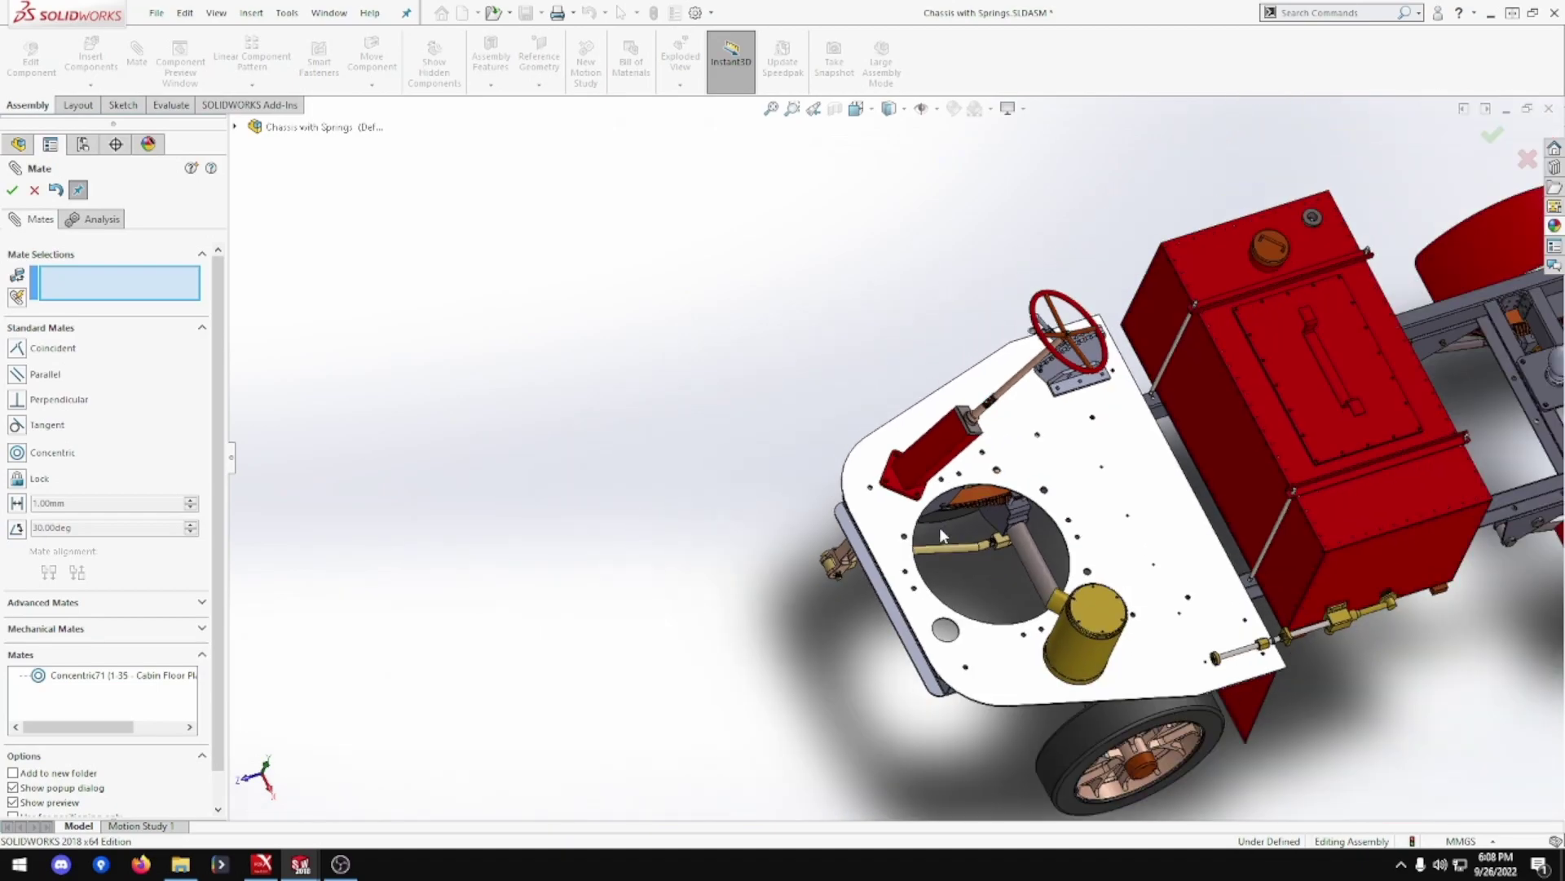
scroll(939, 527, down, 1)
scroll(939, 527, down, 2)
middle_drag(943, 538, 1098, 553)
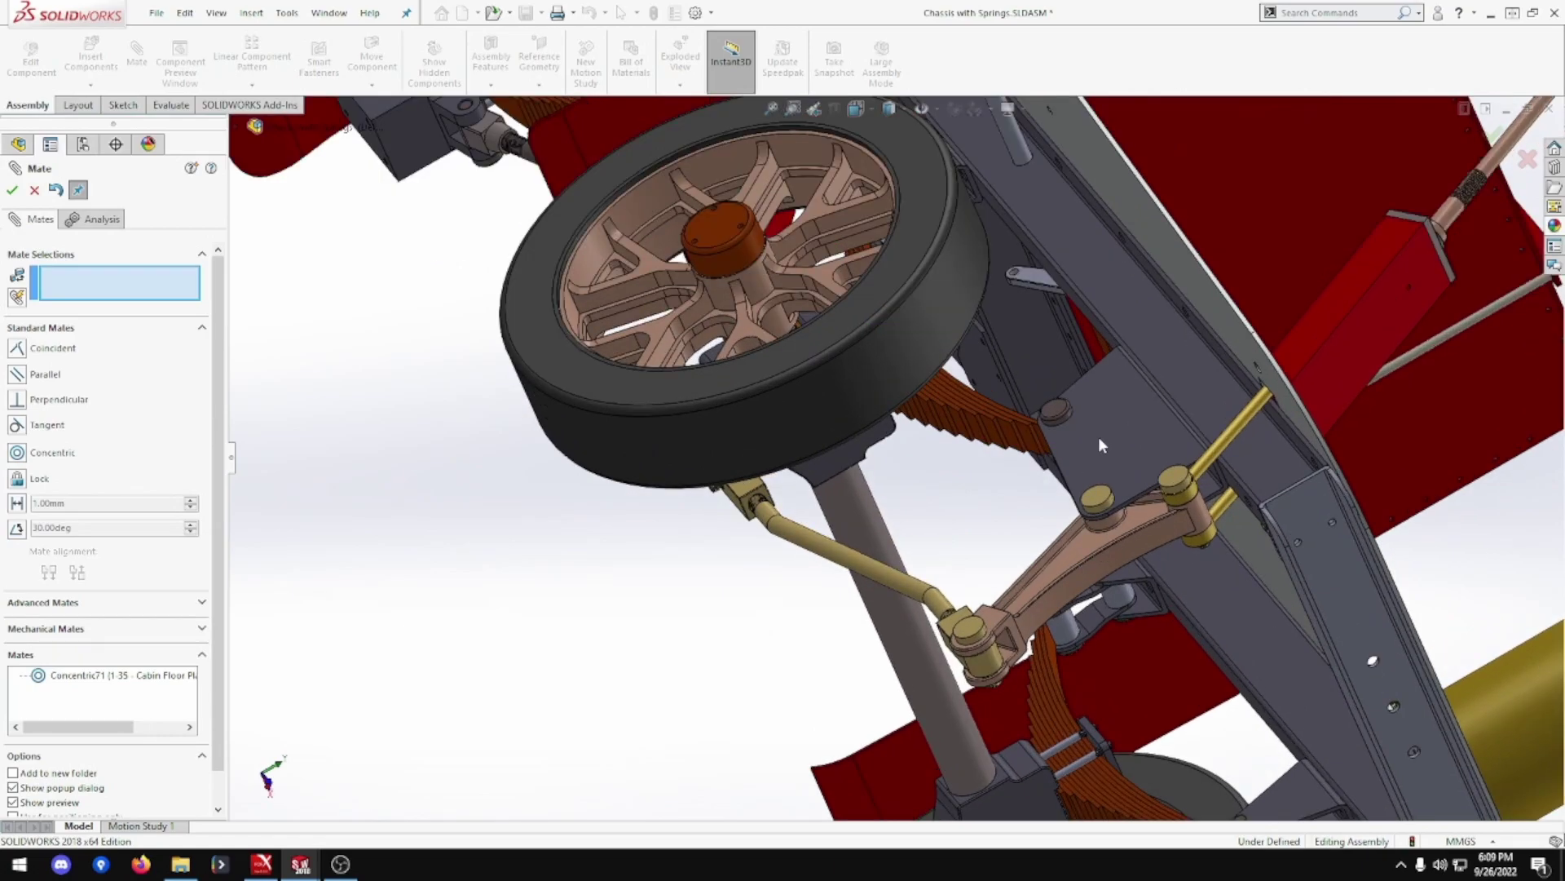
scroll(1161, 371, up, 1)
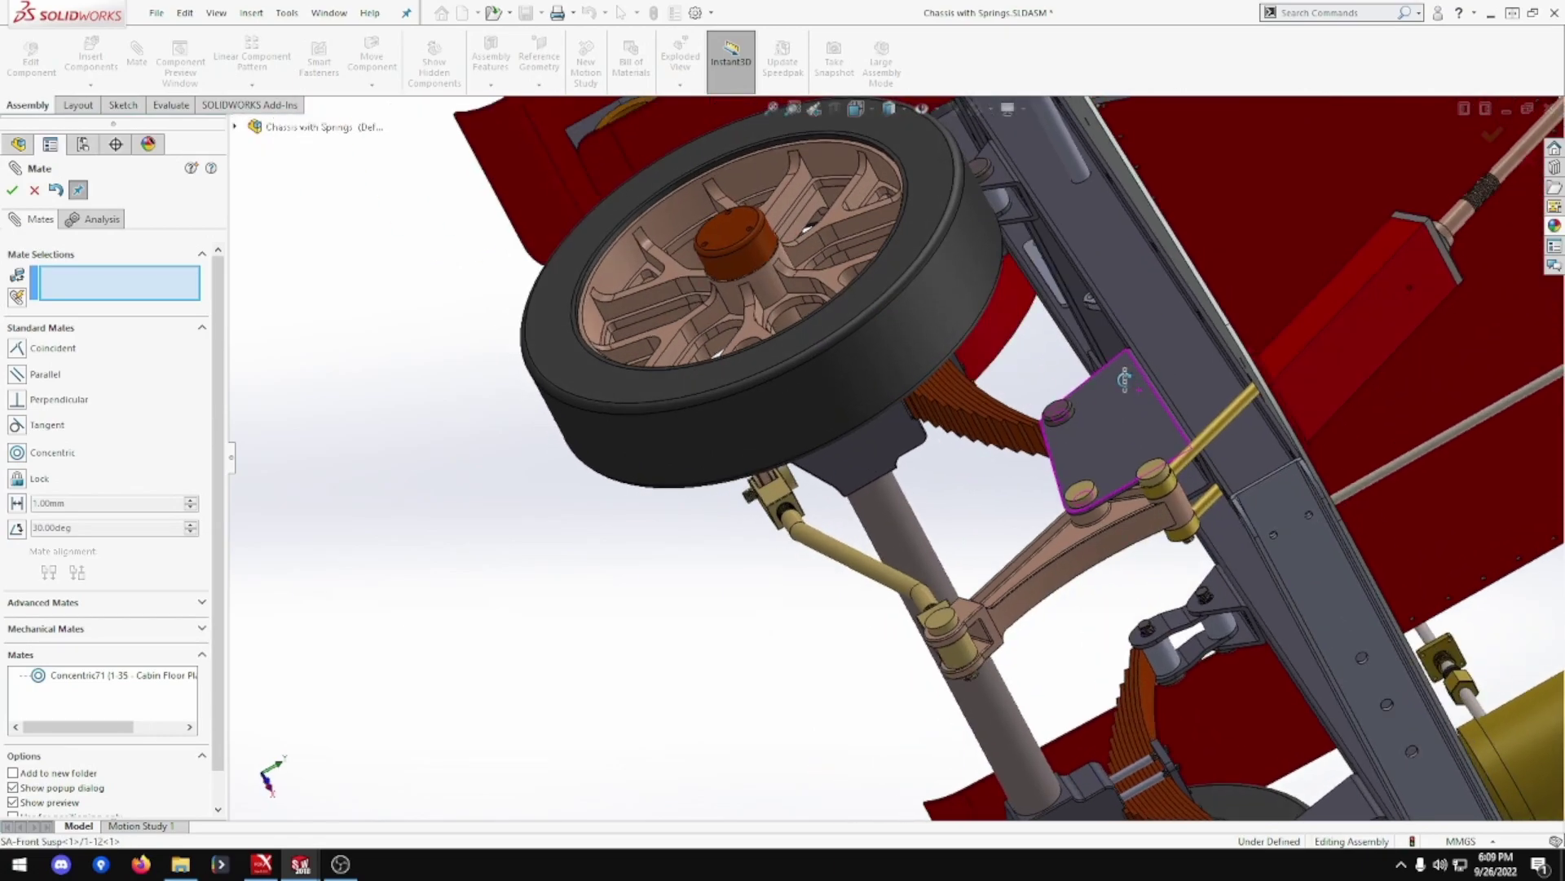
scroll(1111, 375, up, 1)
scroll(1111, 376, up, 2)
middle_drag(1111, 376, 1264, 473)
scroll(1125, 392, down, 3)
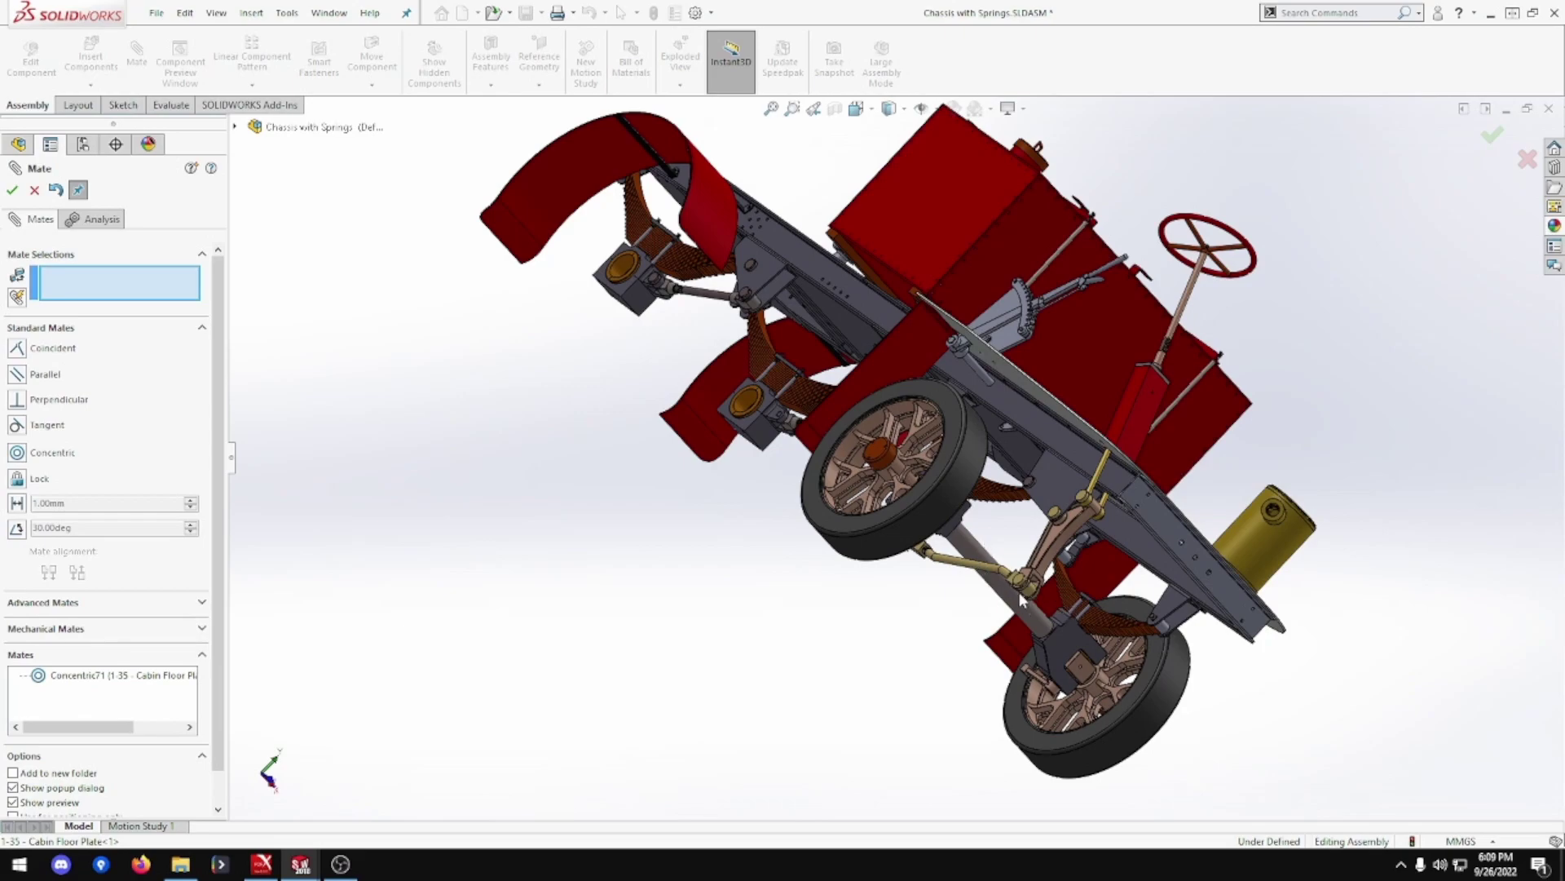
scroll(1056, 579, down, 3)
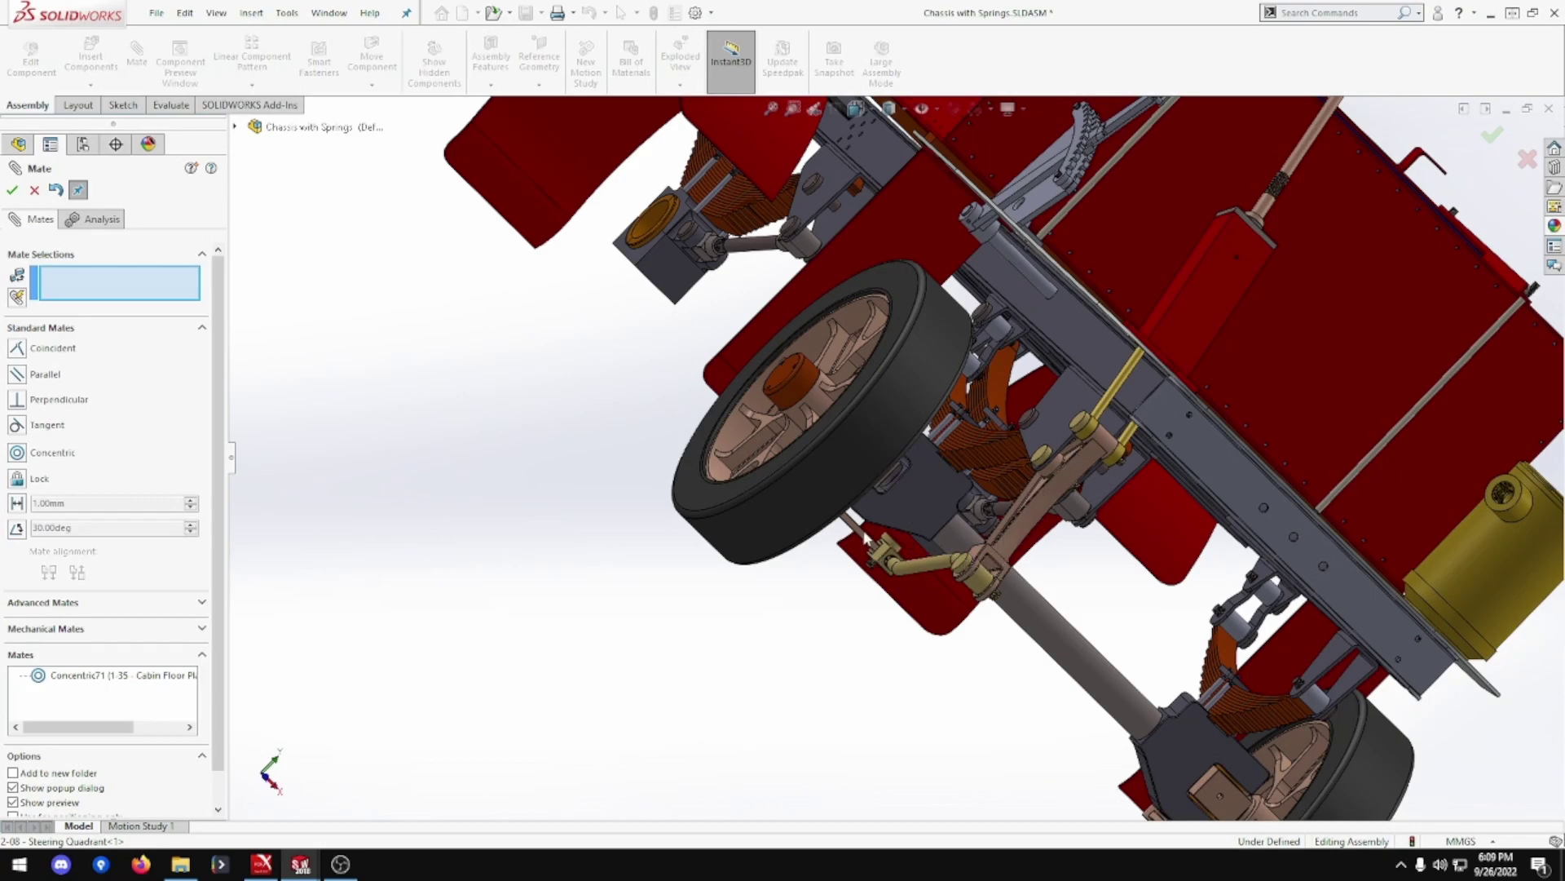
mouse_move(877, 574)
middle_down()
mouse_move(1184, 534)
mouse_move(1150, 511)
middle_up()
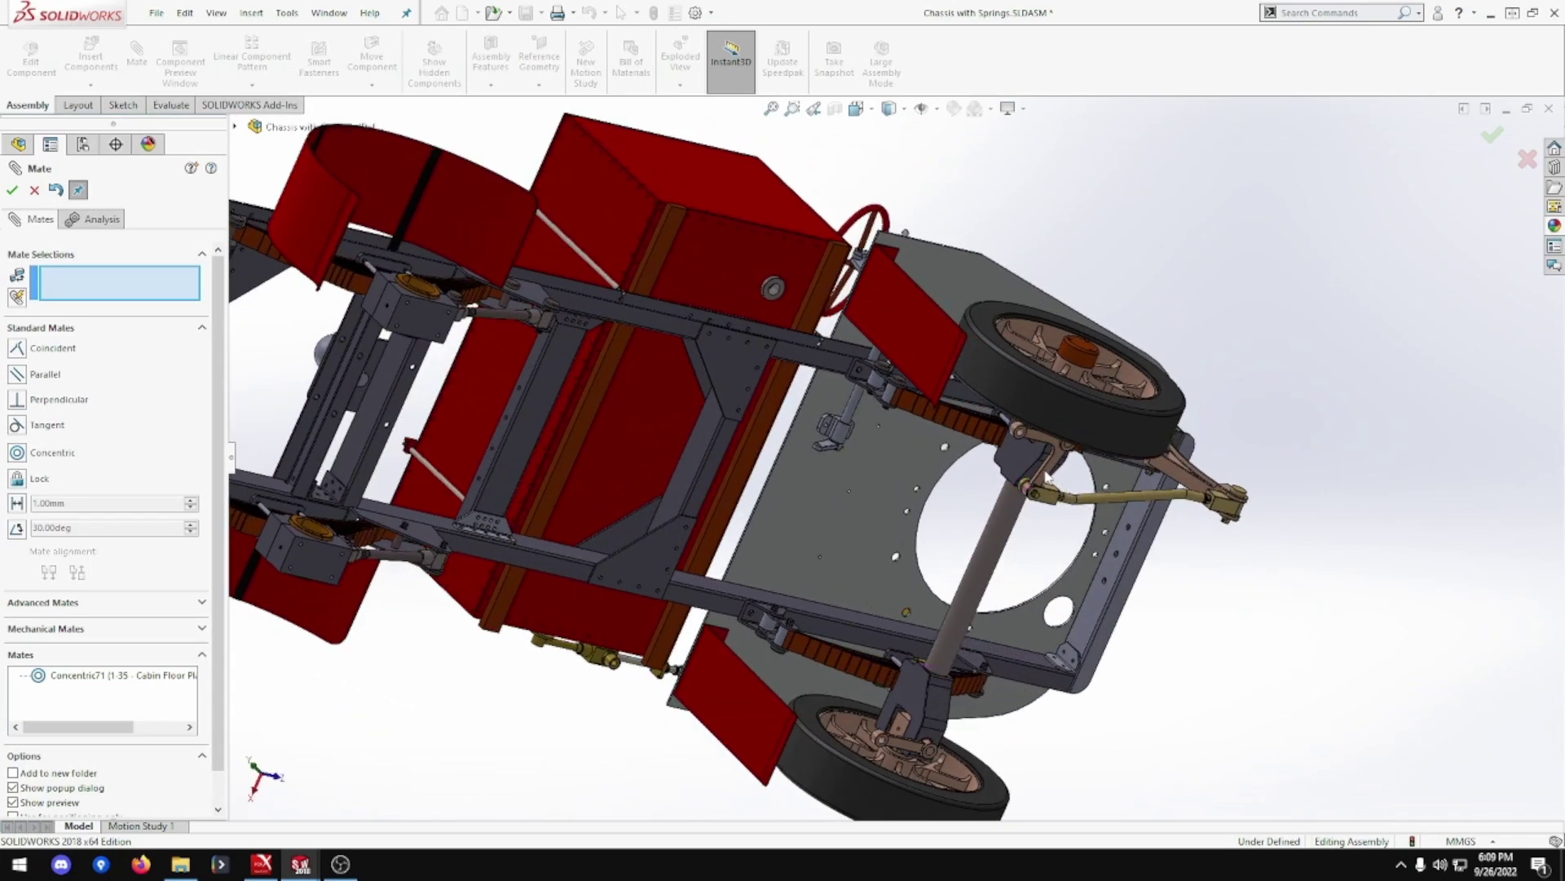
click(1049, 477)
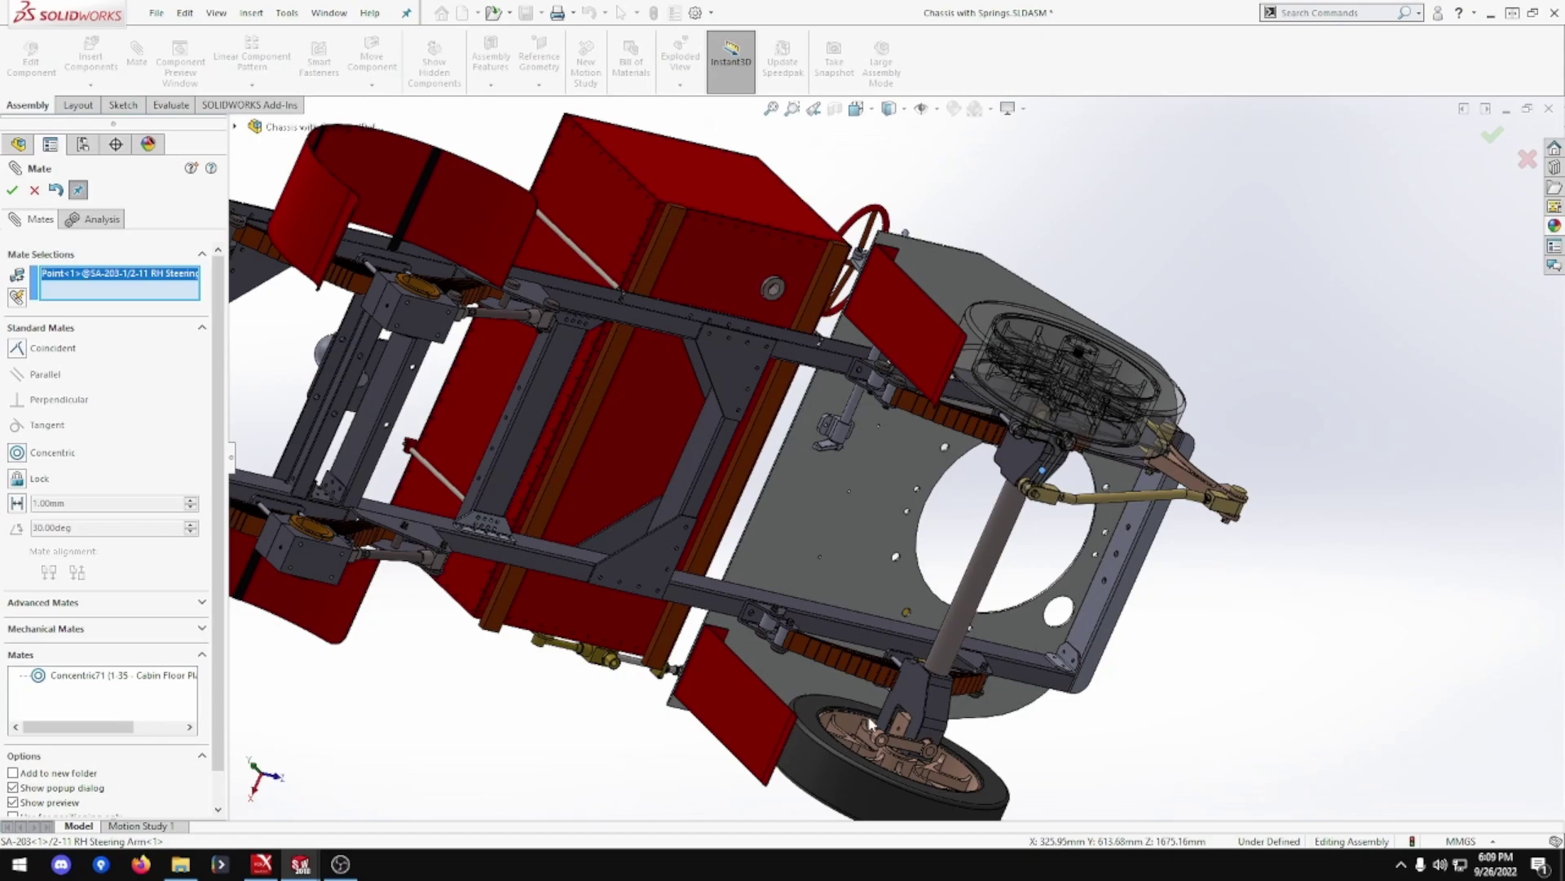
mouse_move(901, 636)
middle_down()
mouse_move(849, 603)
mouse_move(736, 603)
middle_up()
scroll(850, 602, up, 3)
scroll(749, 591, down, 5)
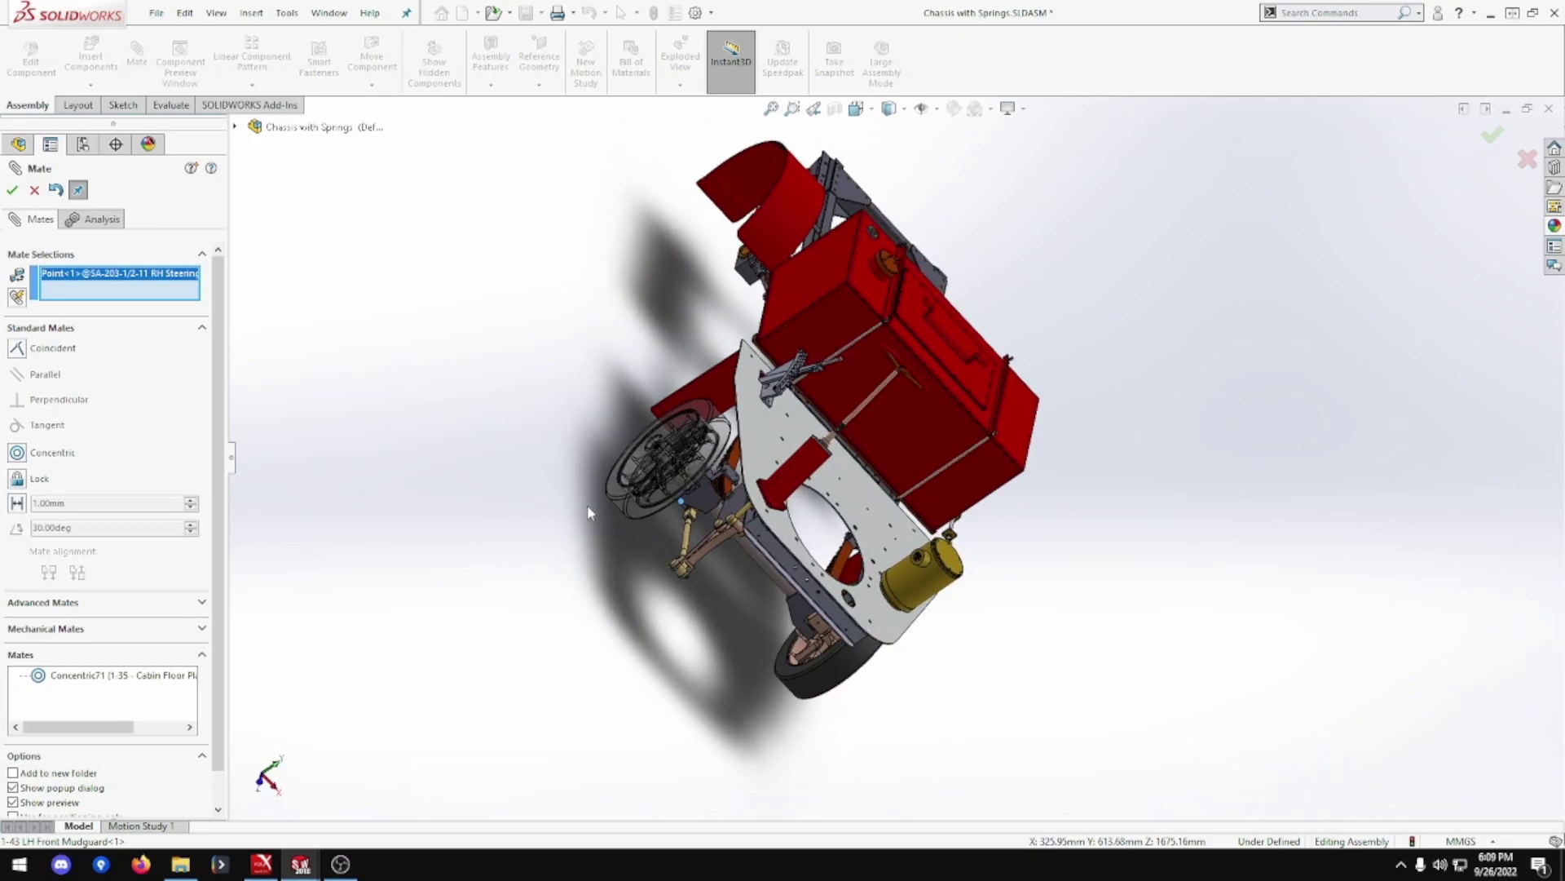
- Close the Mate PropertyManager and orbit to inspect the steering box plate on the floor plate
click(35, 189)
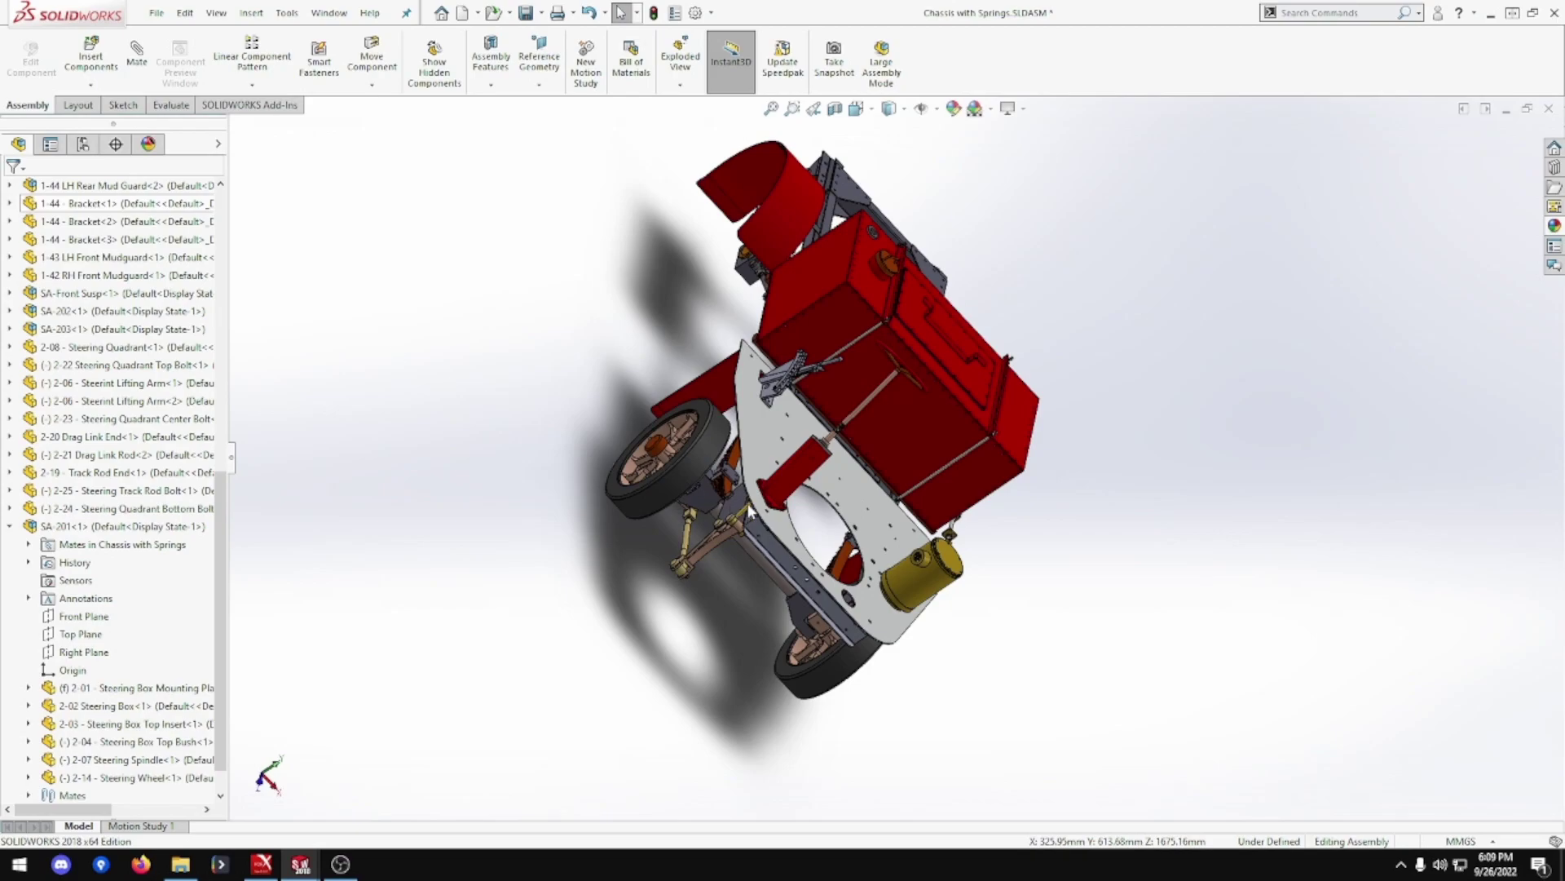
middle_drag(756, 511, 839, 485)
scroll(781, 540, down, 3)
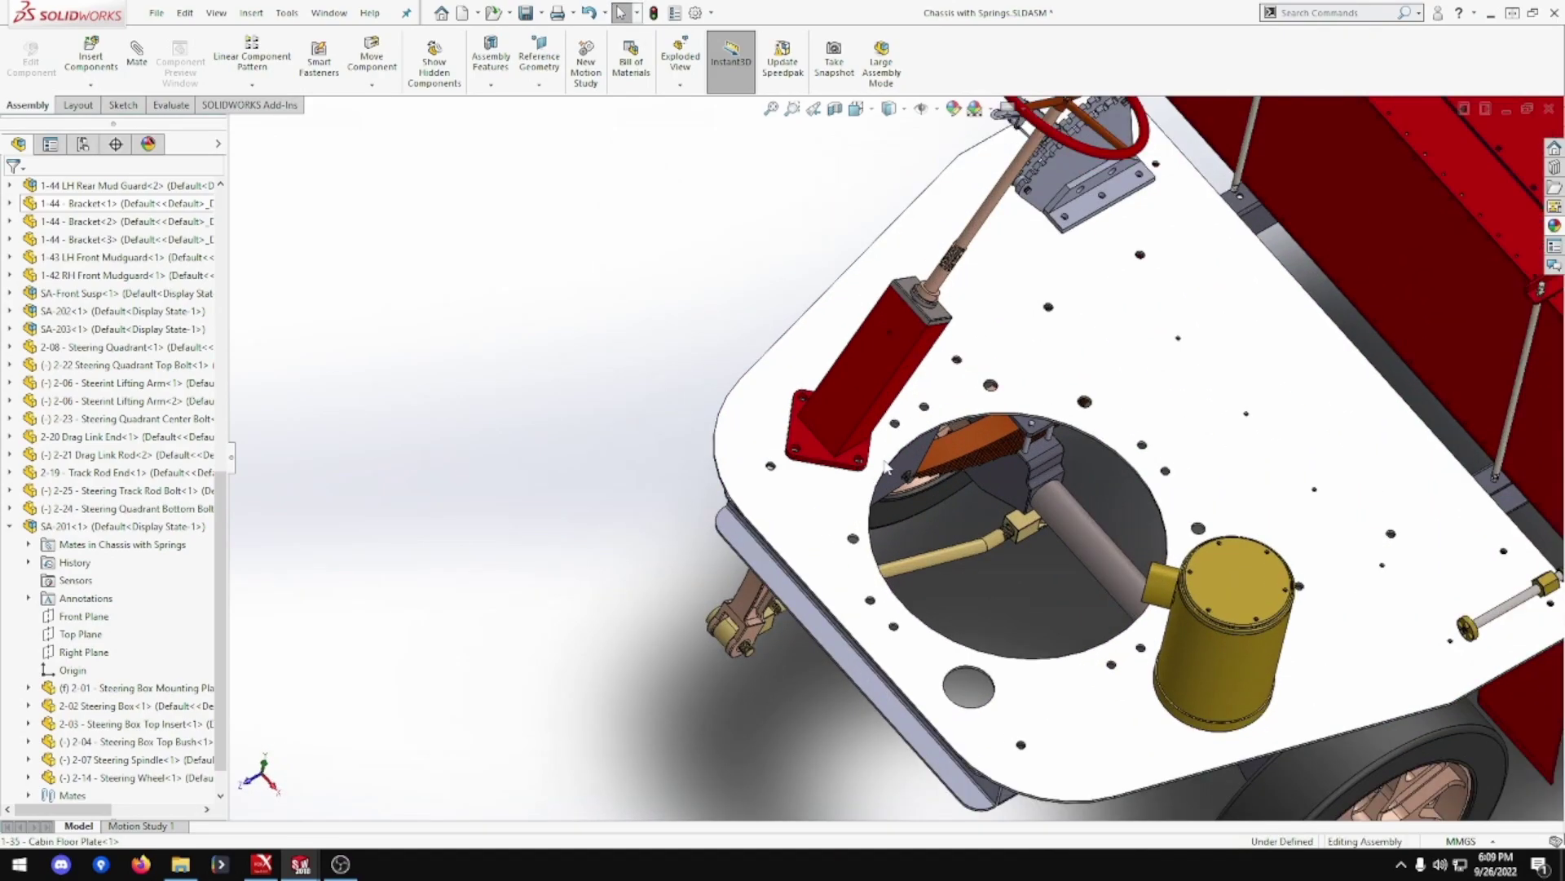
scroll(831, 502, down, 3)
scroll(857, 477, down, 1)
scroll(882, 454, up, 1)
scroll(882, 454, up, 3)
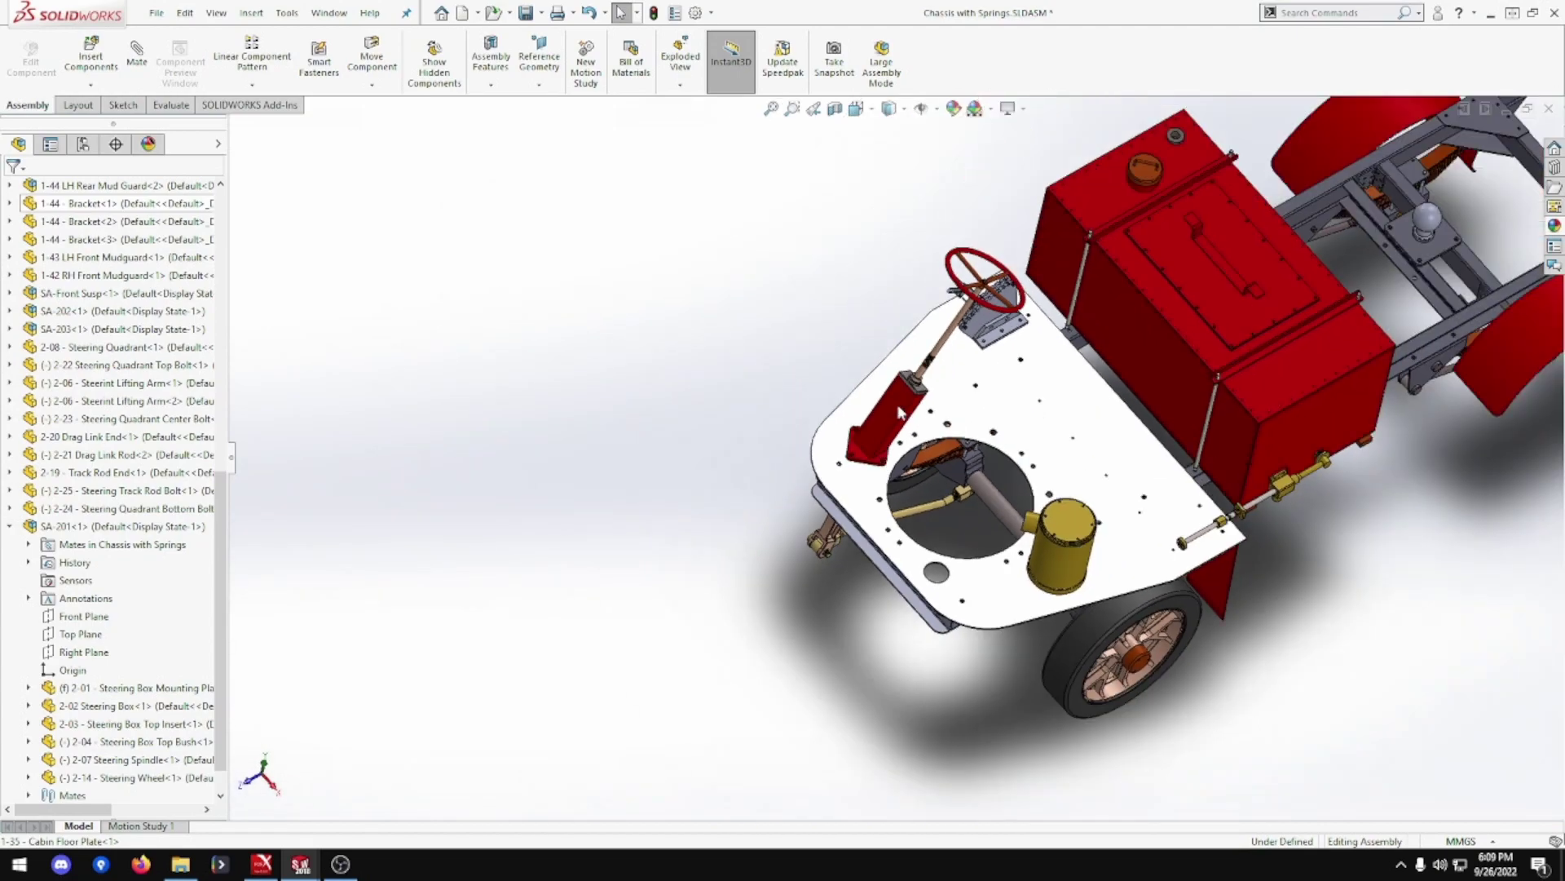
scroll(876, 452, down, 2)
scroll(881, 457, down, 3)
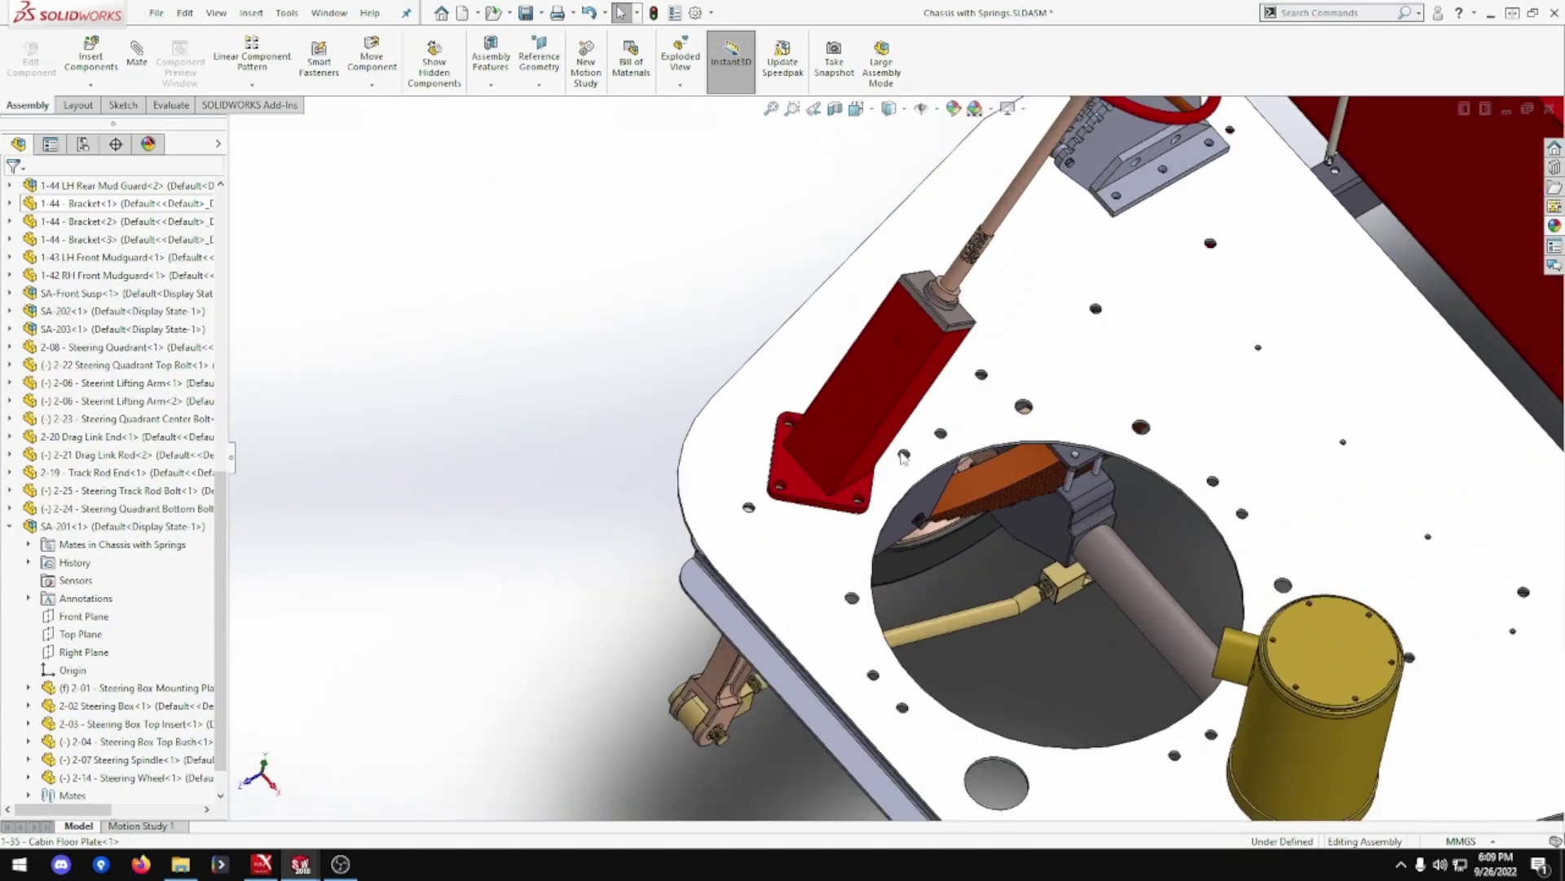
scroll(891, 463, down, 2)
middle_drag(872, 479, 786, 508)
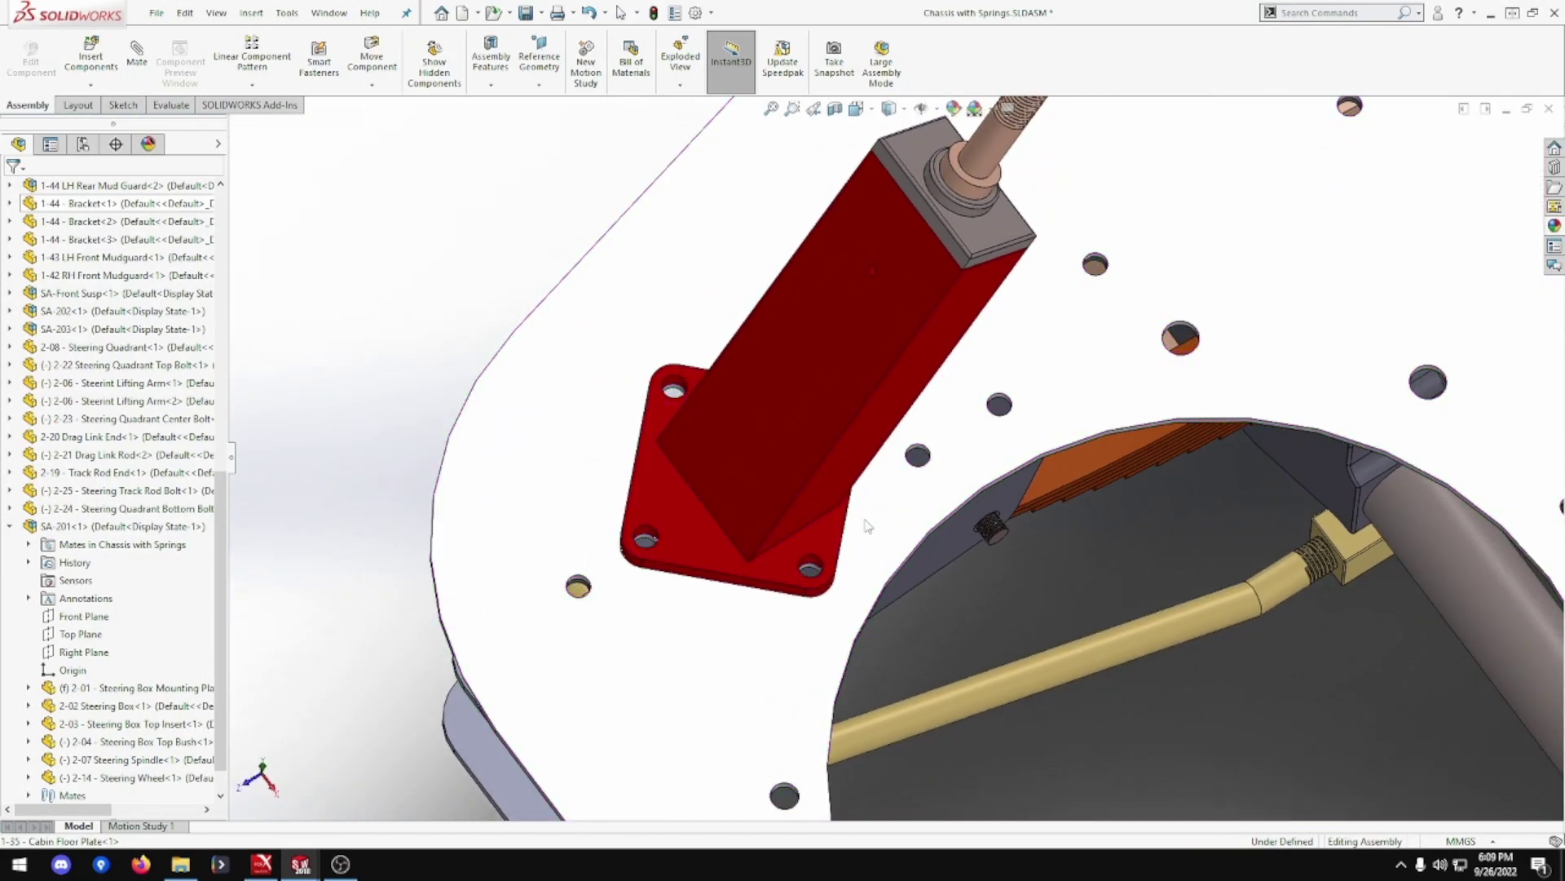